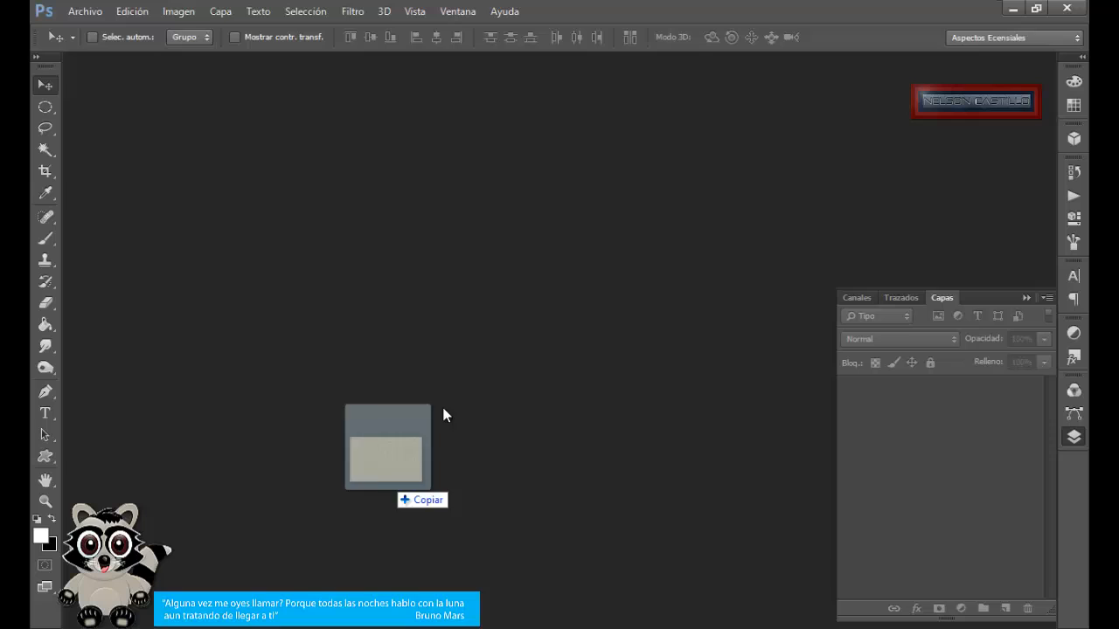
- Open Textura de Fondo.jpg without color management and set the foreground color to a9834f
{"action": "left_click_drag", "start_coordinate": [444, 412], "coordinate": [454, 401]}
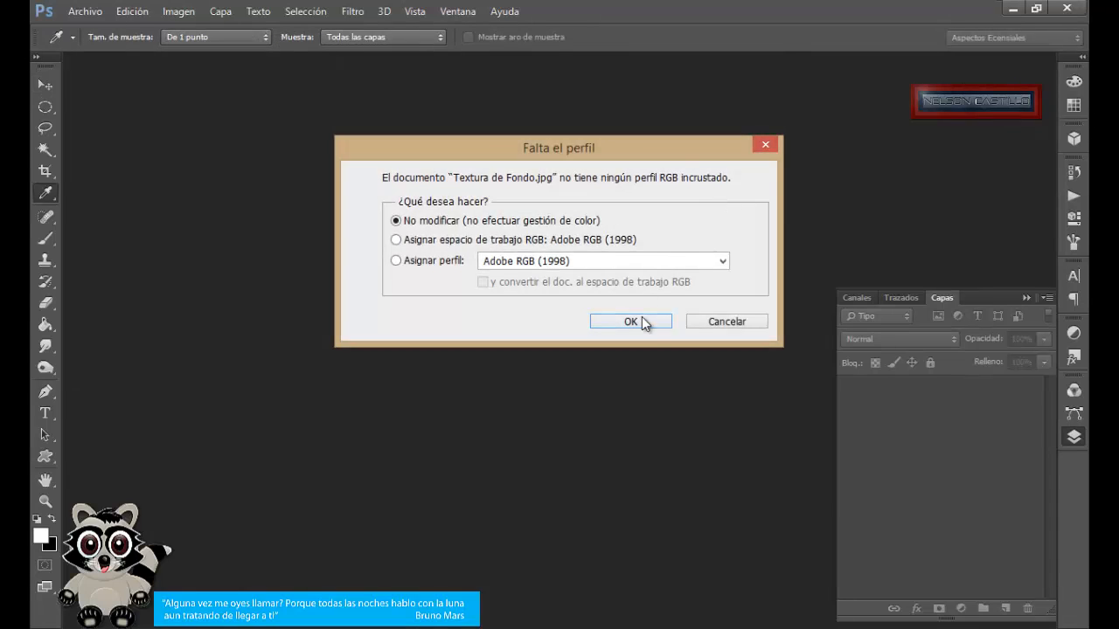
{"action": "left_click", "coordinate": [631, 321]}
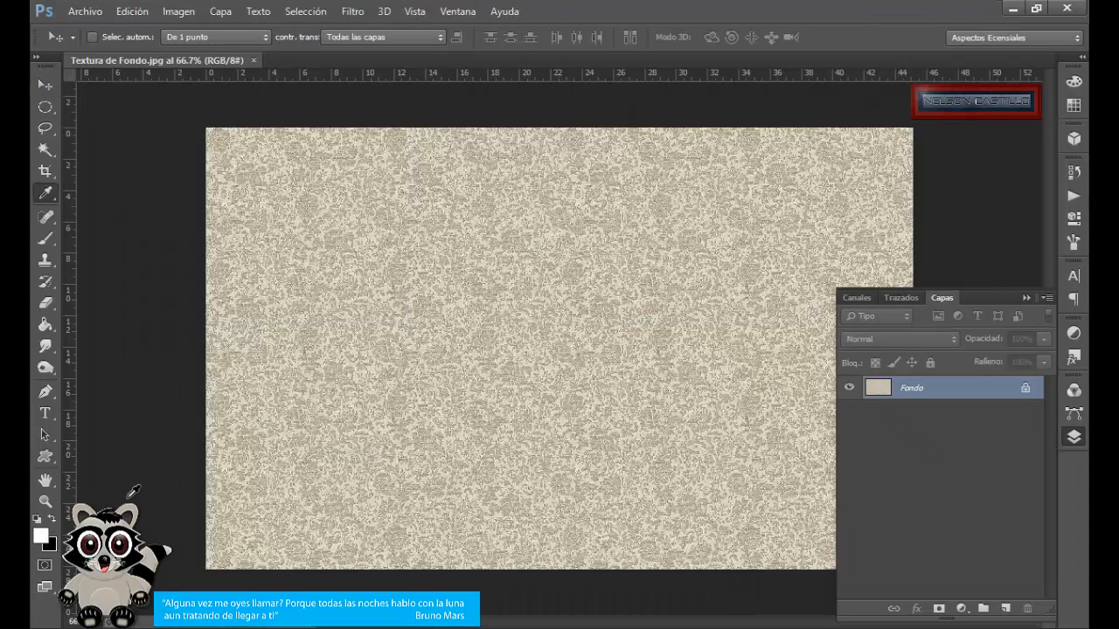
{"action": "left_click", "coordinate": [42, 536]}
{"action": "type", "text": "a9834f"}
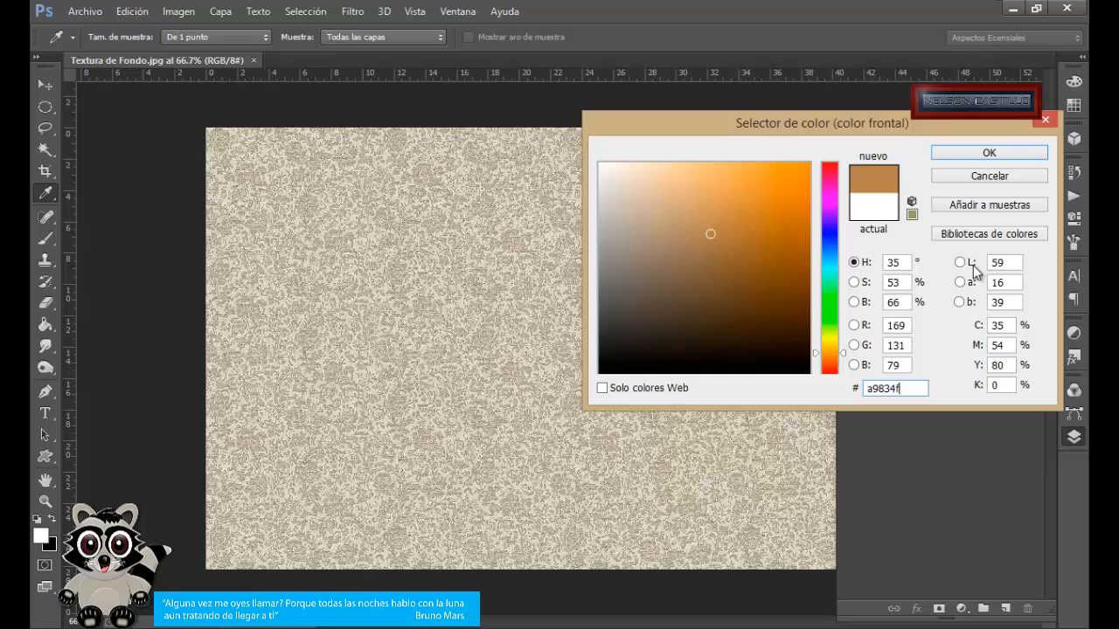
{"action": "left_click", "coordinate": [987, 154]}
- Recolor the texture with Hue/Saturation, using hue 60, saturation 25 and lightness -21
{"action": "key", "text": "ctrl+u"}
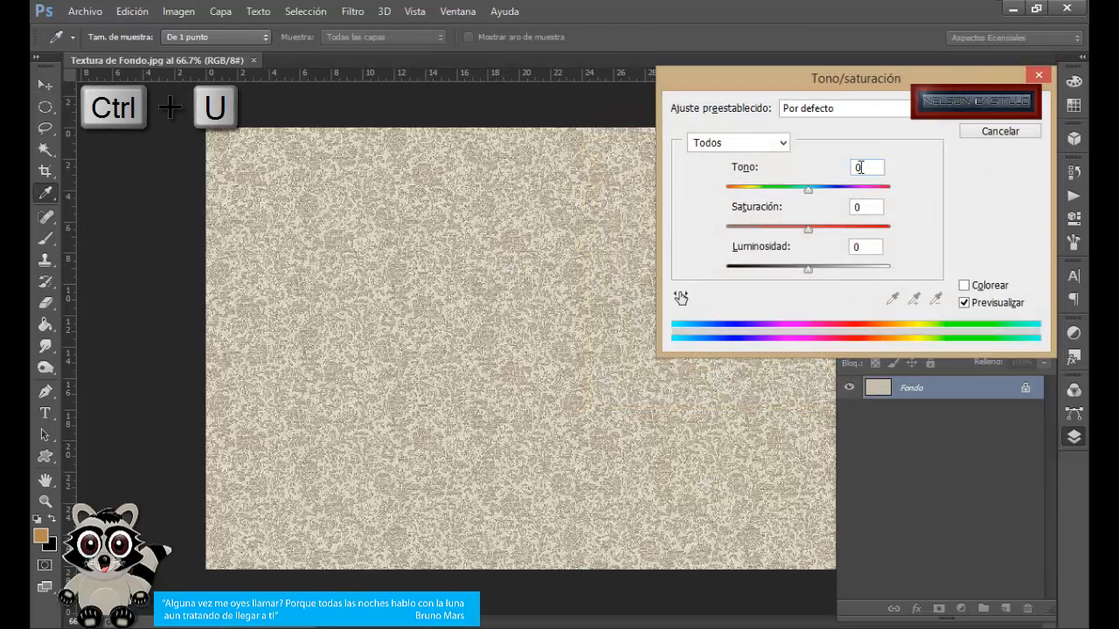
{"action": "double_click", "coordinate": [860, 167]}
{"action": "type", "text": "60"}
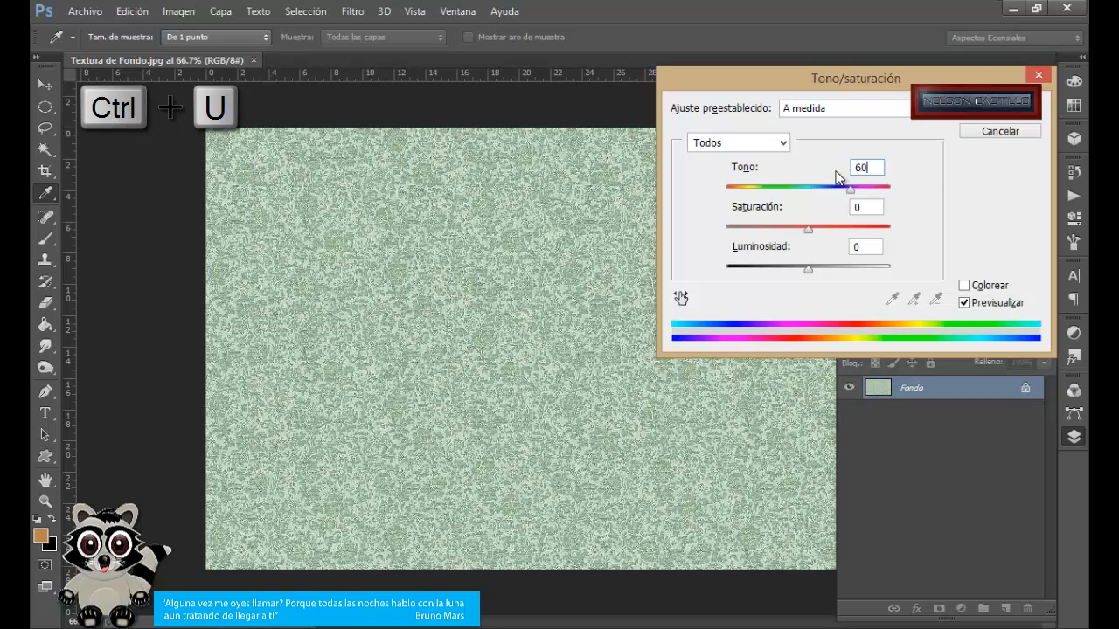
{"action": "double_click", "coordinate": [857, 207]}
{"action": "type", "text": "25"}
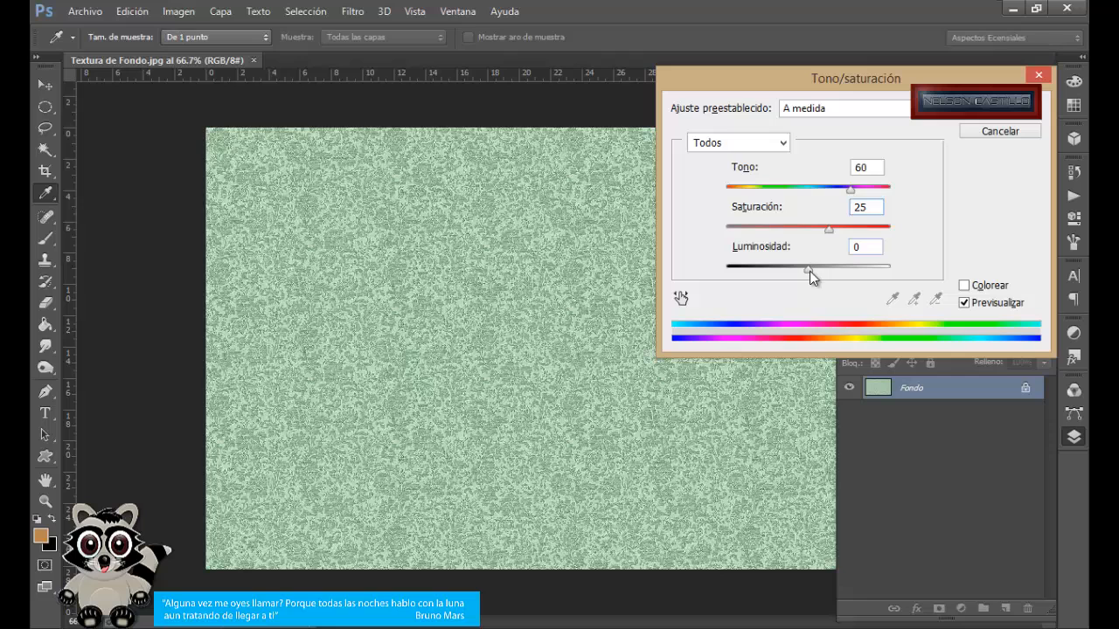
{"action": "left_click_drag", "start_coordinate": [810, 271], "coordinate": [793, 272]}
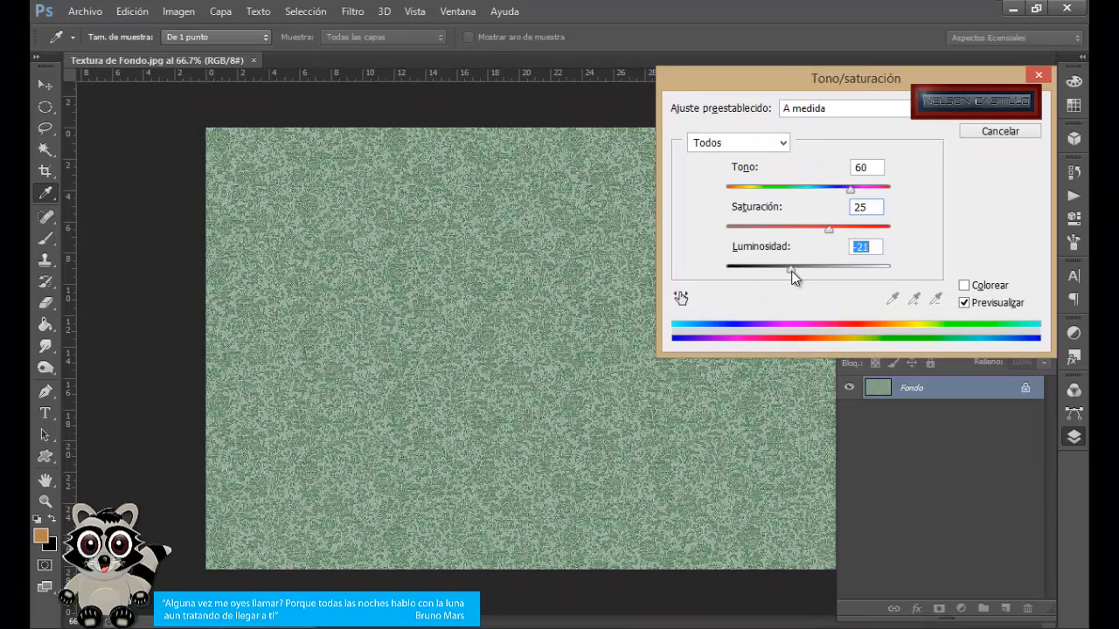
{"action": "key", "text": "Return"}
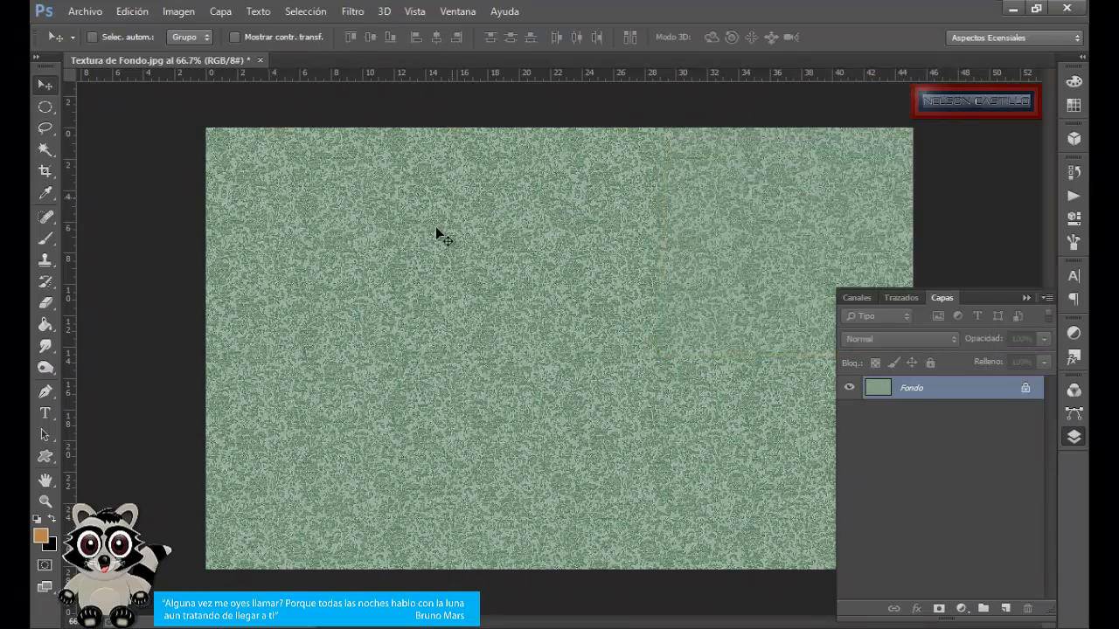
- Define the recolored texture as a pattern named Textura de Fondo.jpg
{"action": "left_click", "coordinate": [133, 12]}
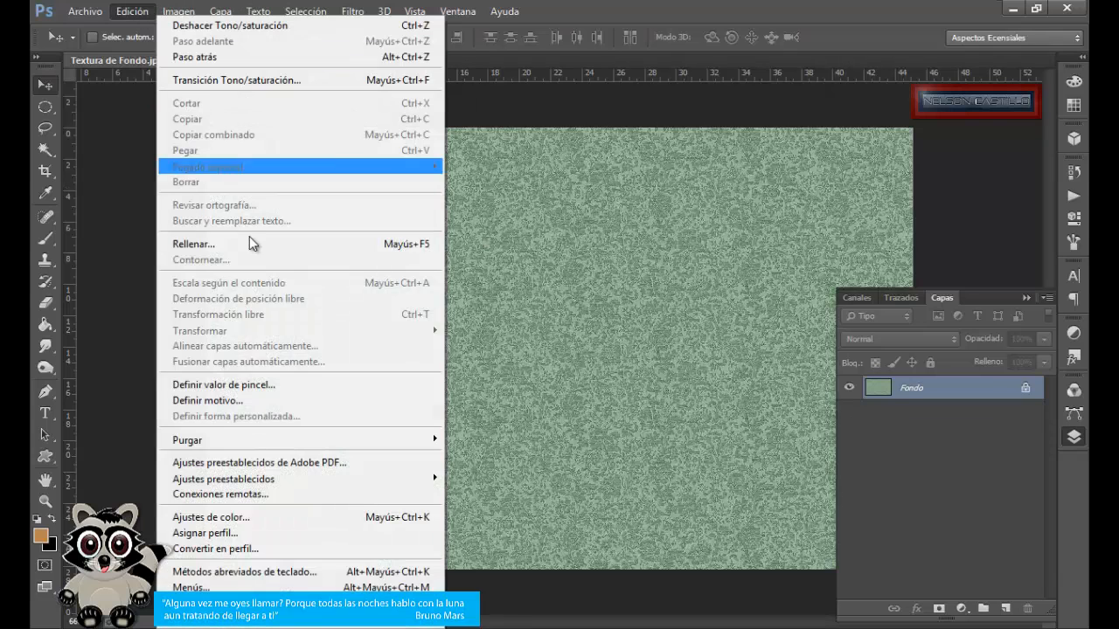
{"action": "left_click", "coordinate": [248, 400]}
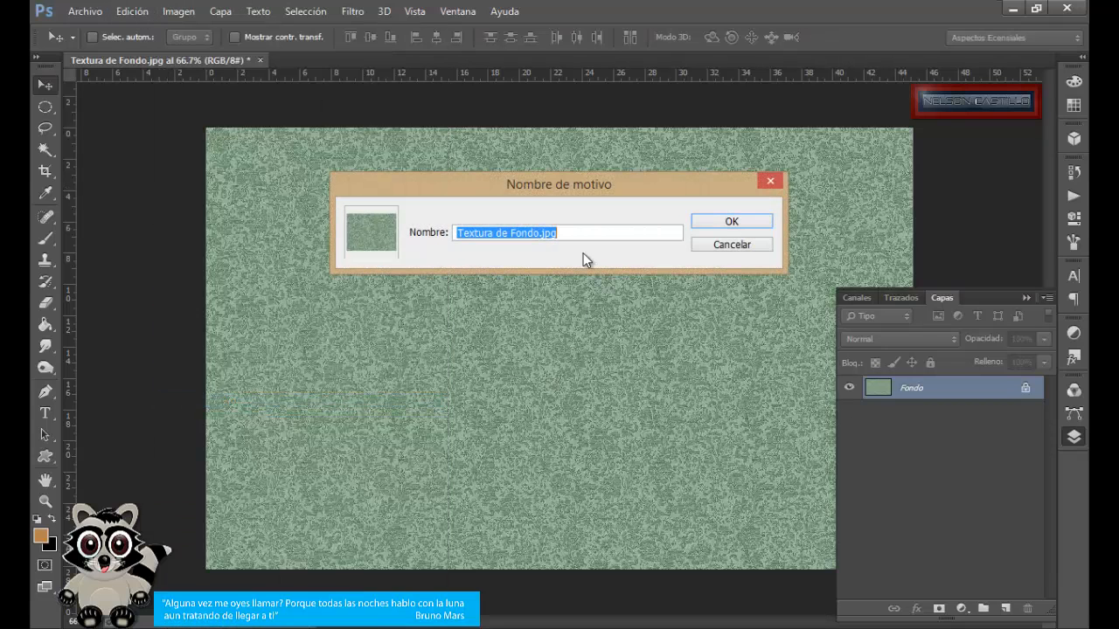
{"action": "left_click", "coordinate": [731, 222]}
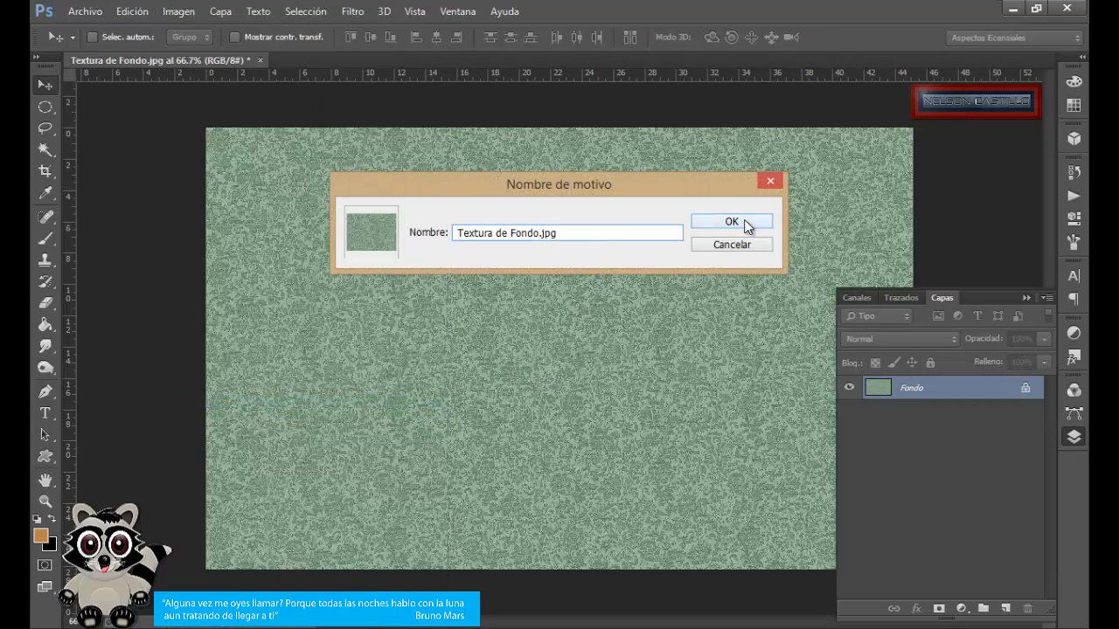
- Create a white 1280 × 1024 px RGB document at 100 pixels/inch named Wallpaper Love, and convert its background into the regular layer Capa 0
{"action": "left_click", "coordinate": [70, 12]}
{"action": "left_click", "coordinate": [92, 29]}
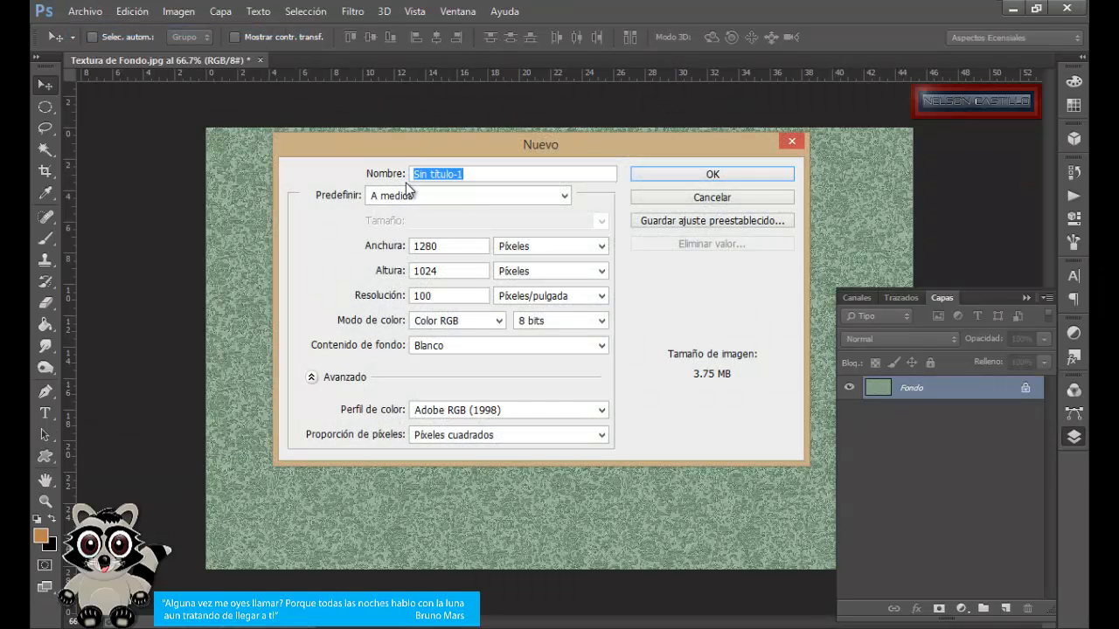
{"action": "type", "text": "WWallpaper Love"}
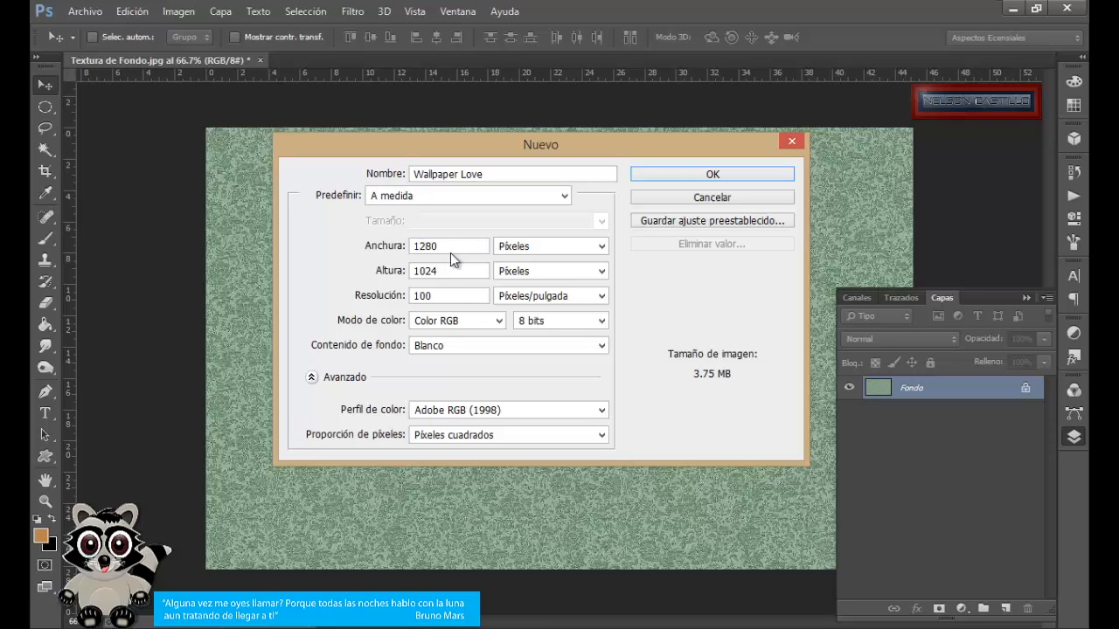
{"action": "left_click_drag", "start_coordinate": [441, 247], "coordinate": [412, 278]}
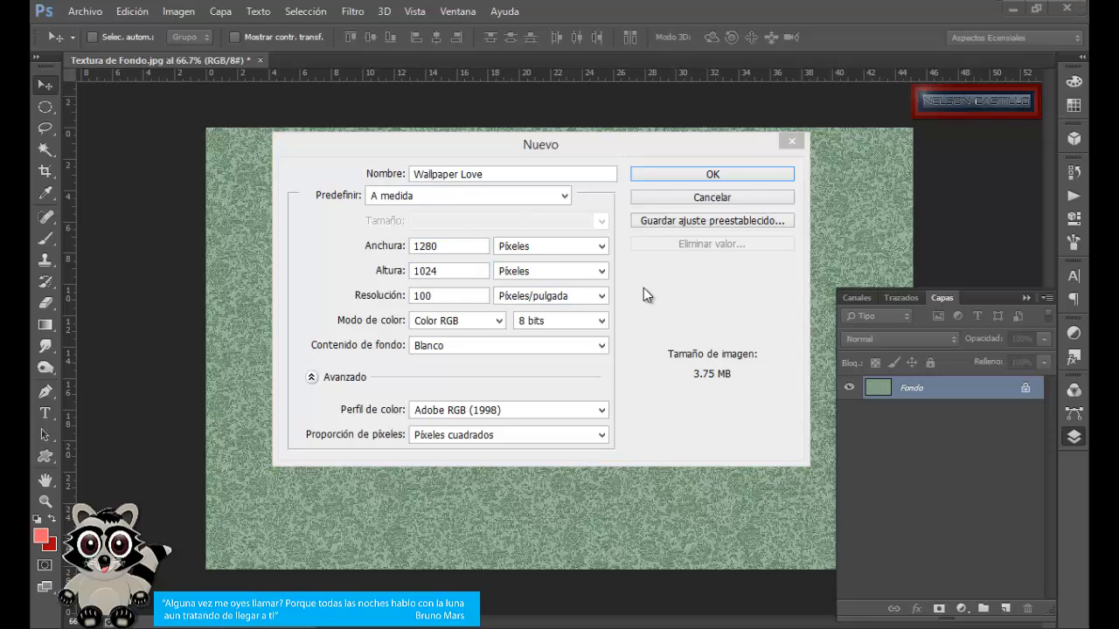
{"action": "left_click", "coordinate": [719, 174]}
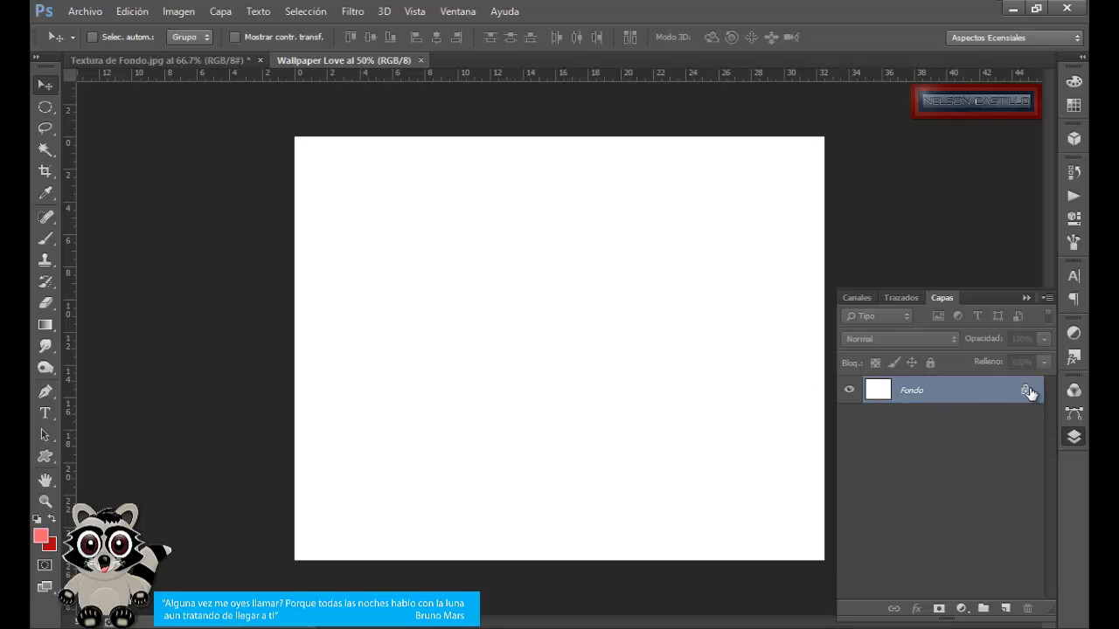
{"action": "double_click", "coordinate": [1029, 392]}
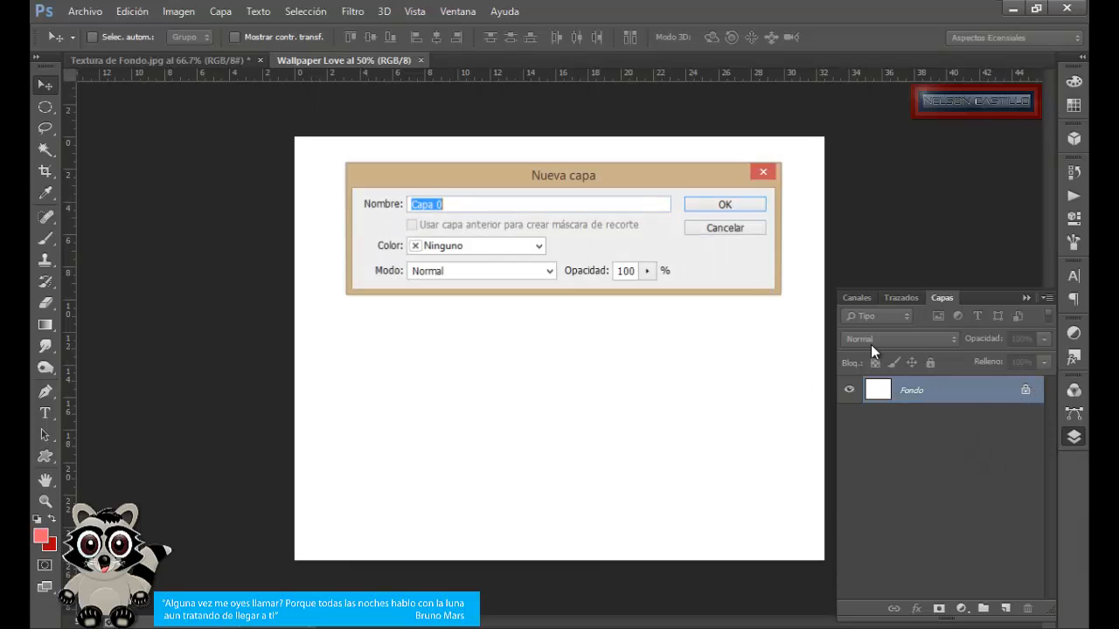
{"action": "left_click", "coordinate": [742, 203]}
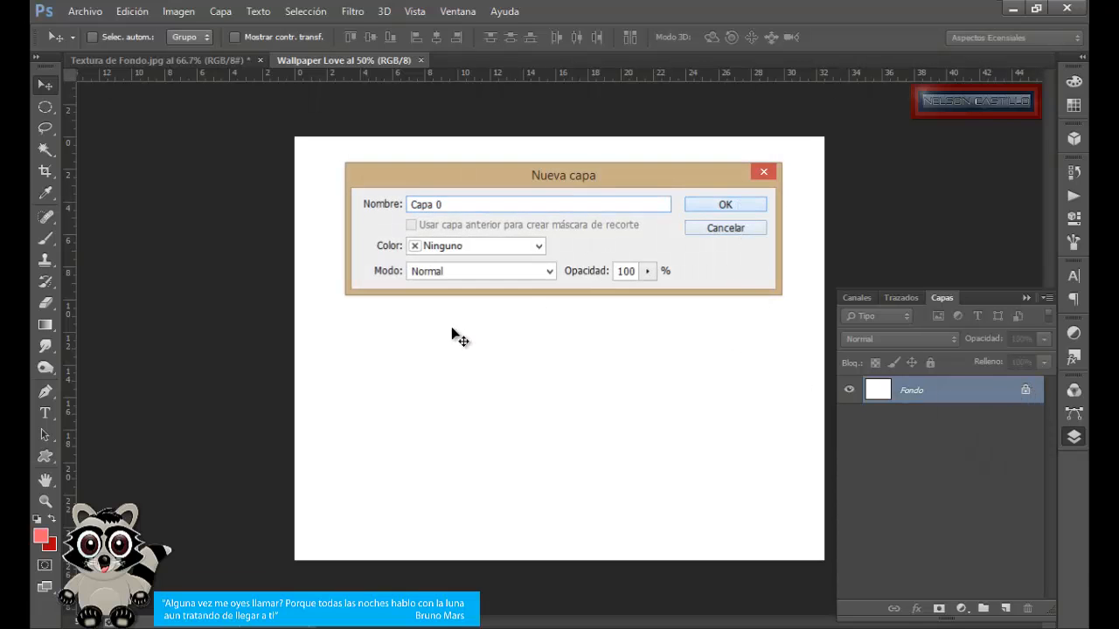
- Set the background color to 970214 and the foreground color to e5636f
{"action": "left_click", "coordinate": [52, 519]}
{"action": "left_click", "coordinate": [40, 535]}
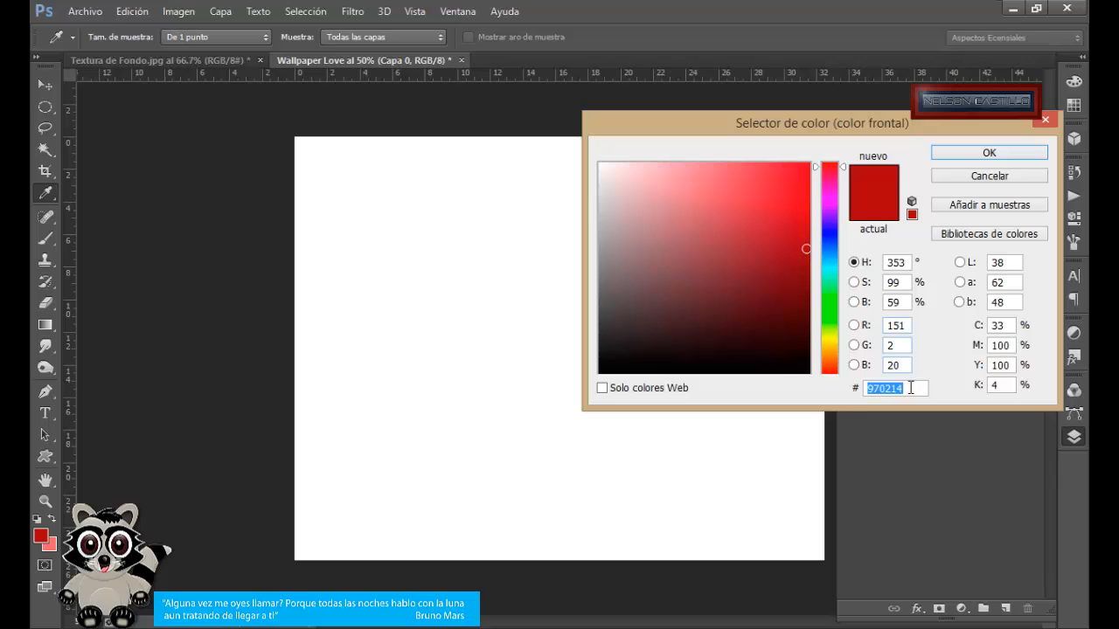
{"action": "left_click", "coordinate": [984, 152]}
{"action": "key", "text": "v"}
{"action": "left_click", "coordinate": [51, 518]}
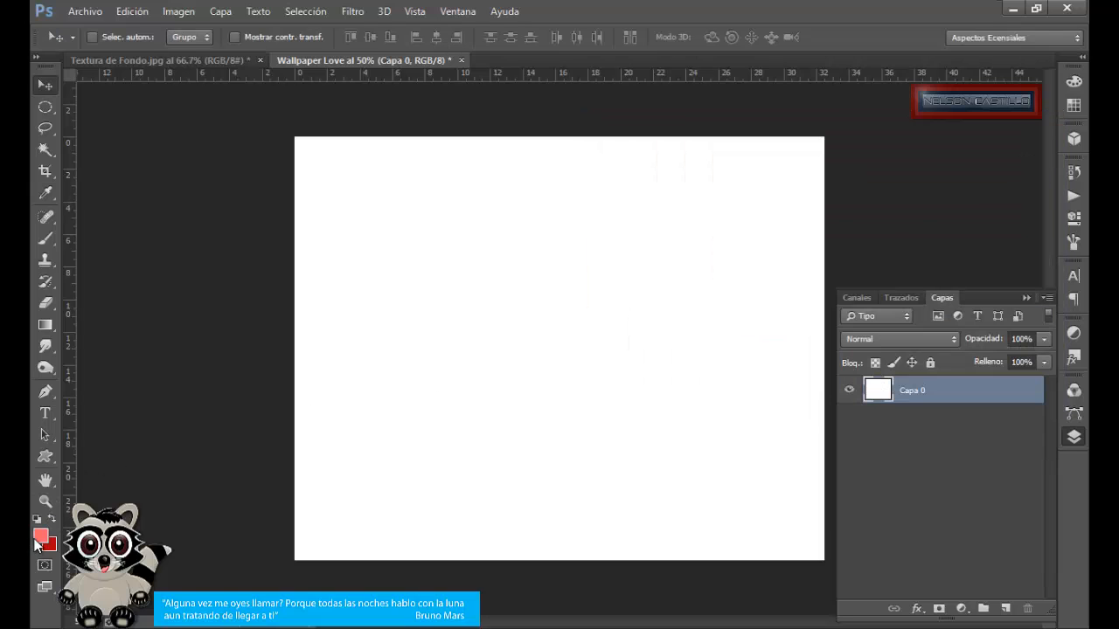
{"action": "left_click", "coordinate": [40, 534]}
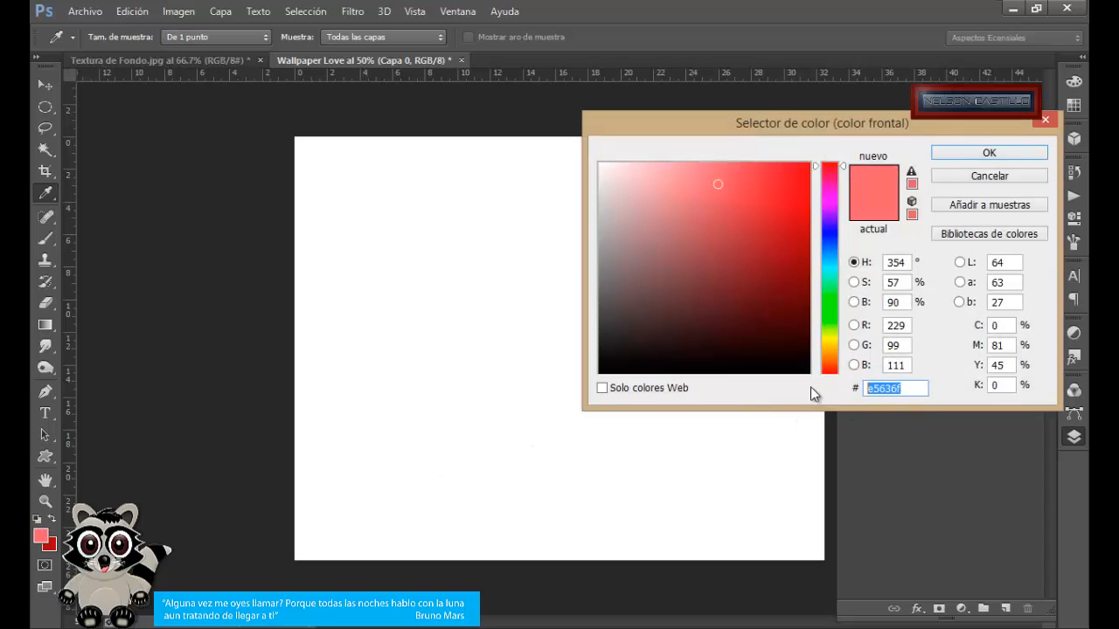
{"action": "left_click", "coordinate": [1002, 150]}
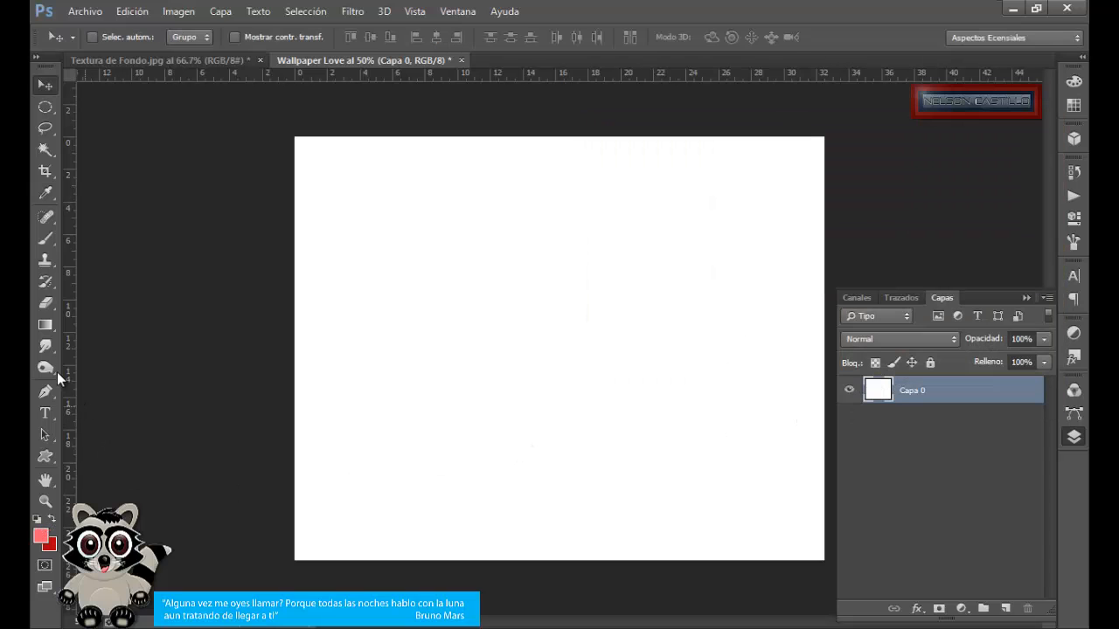
- Place crossing guides through the canvas center and fill Capa 0 with a radial gradient running from the center to the canvas's lower-left corner
{"action": "left_click", "coordinate": [46, 325]}
{"action": "left_click", "coordinate": [143, 39]}
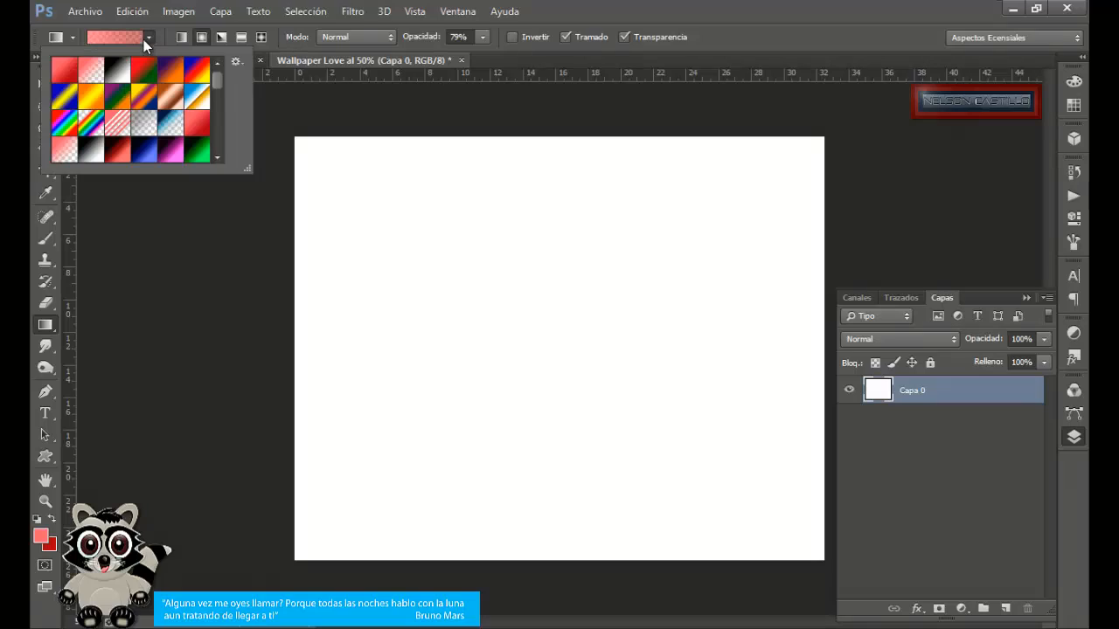
{"action": "left_click", "coordinate": [202, 38]}
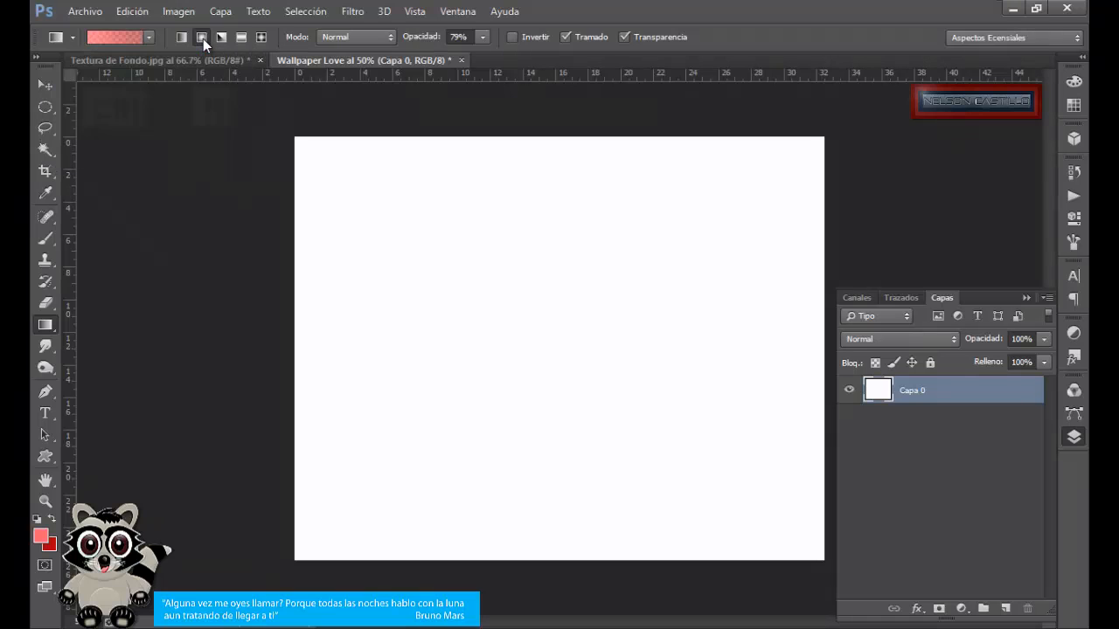
{"action": "key", "text": "ctrl+r"}
{"action": "left_click_drag", "start_coordinate": [72, 359], "coordinate": [560, 389]}
{"action": "left_click_drag", "start_coordinate": [604, 76], "coordinate": [614, 349]}
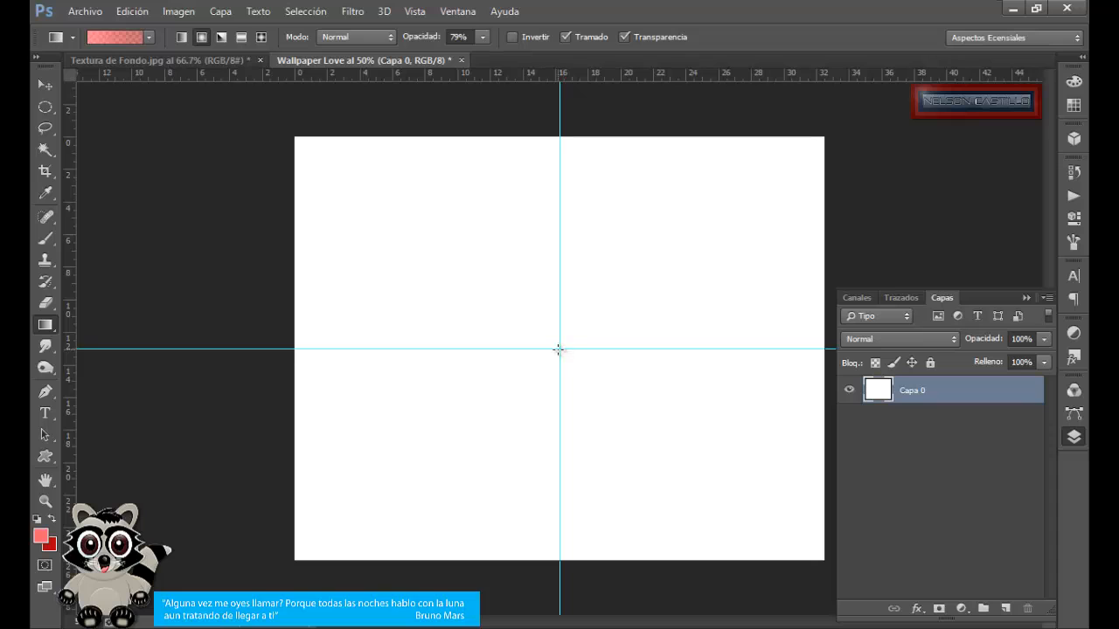
{"action": "left_click_drag", "start_coordinate": [318, 536], "coordinate": [298, 553]}
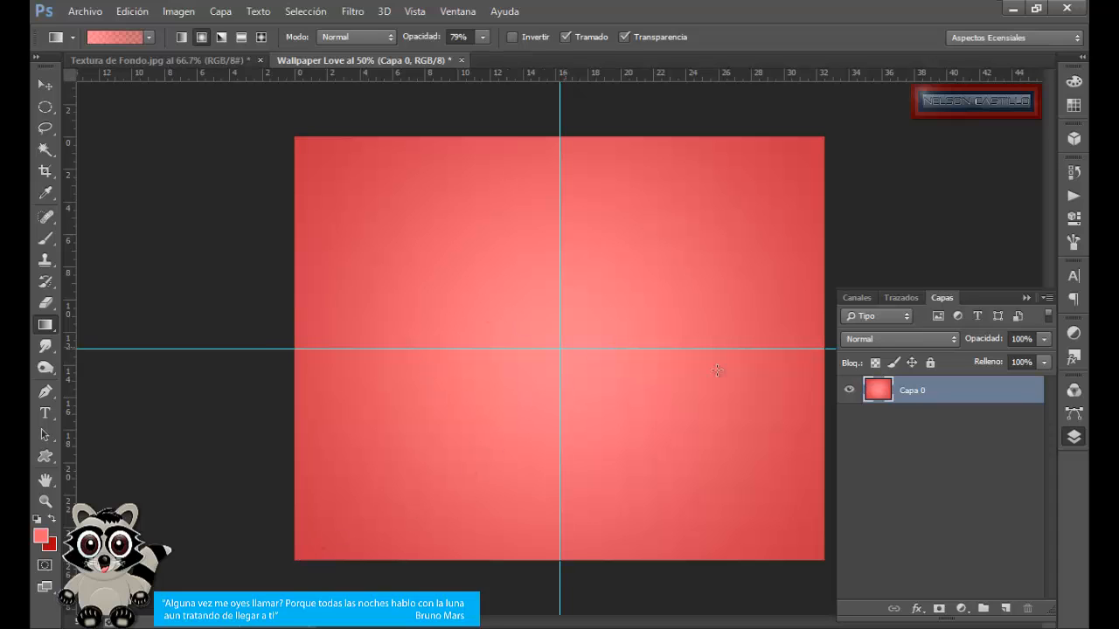
- Add a Pattern Overlay layer style to Capa 0 using the green Textura de Fondo pattern
{"action": "right_click", "coordinate": [936, 394]}
{"action": "left_click", "coordinate": [609, 85]}
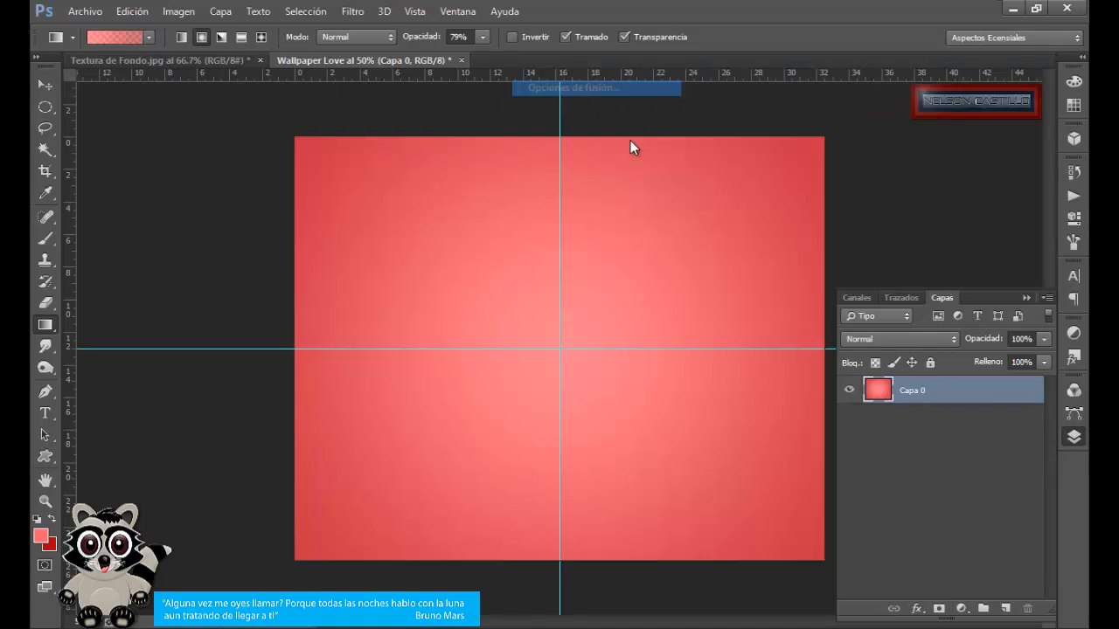
{"action": "left_click", "coordinate": [450, 364]}
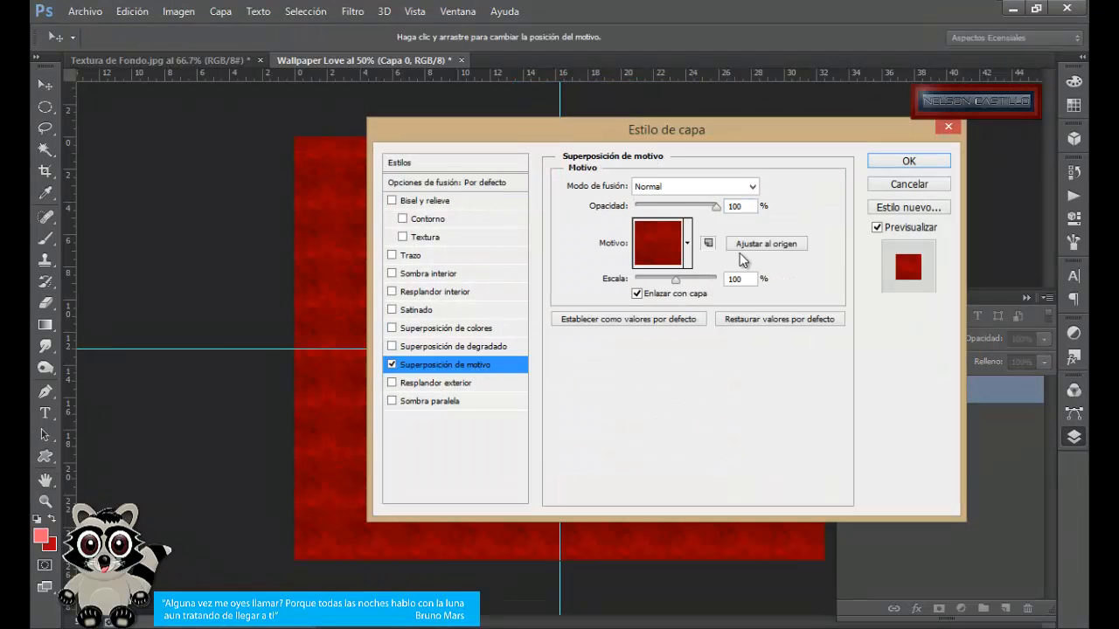
{"action": "left_click", "coordinate": [688, 245]}
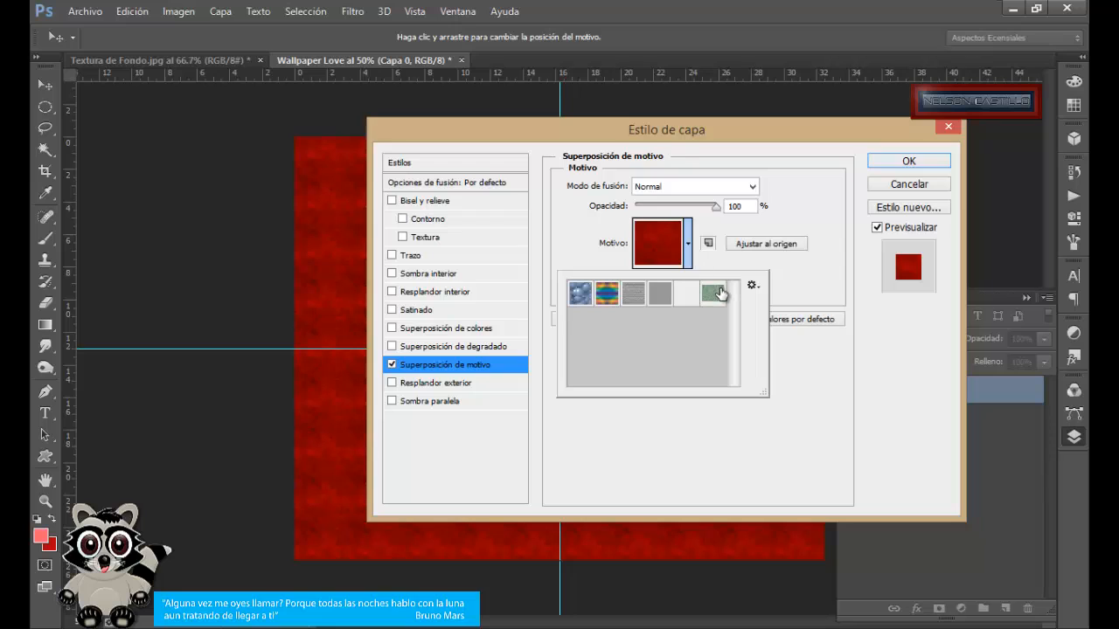
{"action": "left_click", "coordinate": [714, 293]}
{"action": "left_click", "coordinate": [690, 241]}
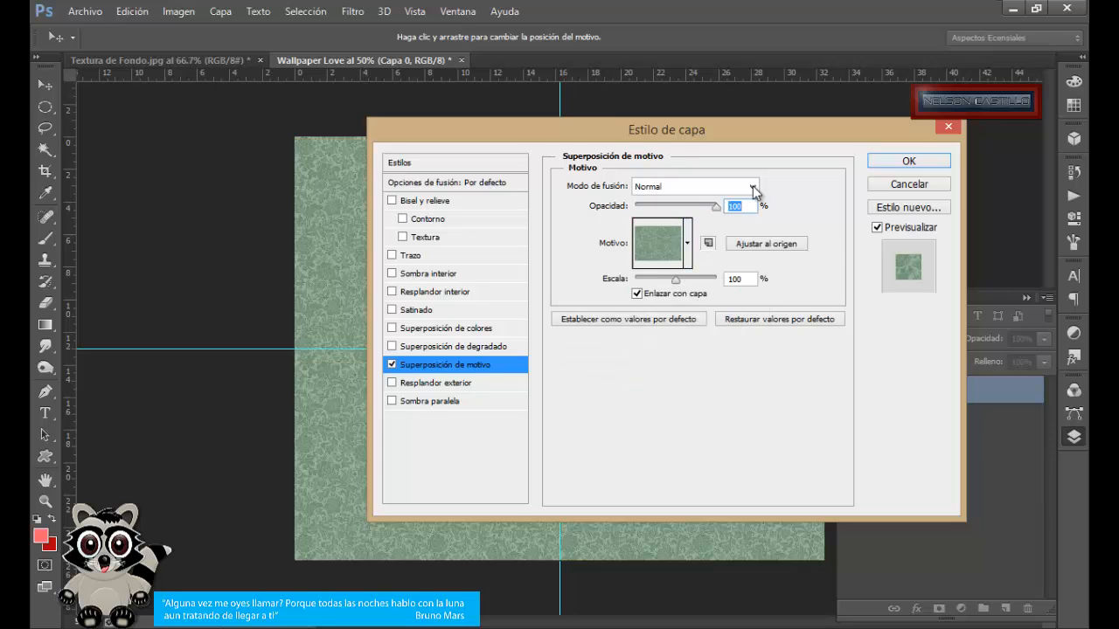
- Set the Pattern Overlay's blend mode to Linear Burn (Subexposición lineal) with 50% opacity and apply the layer style
{"action": "left_click", "coordinate": [751, 186]}
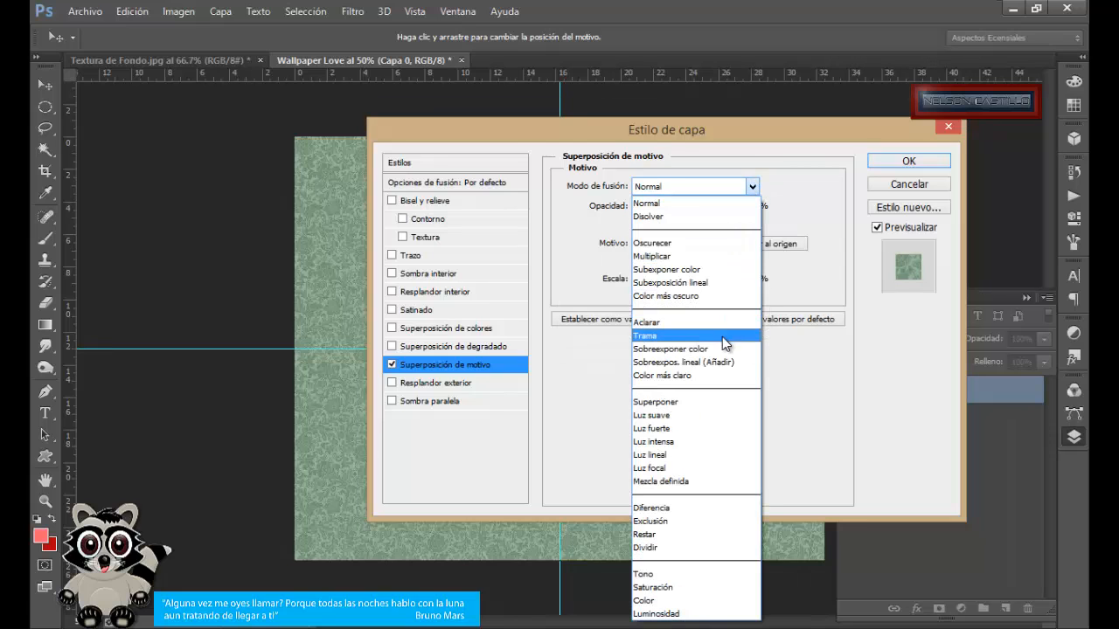
{"action": "left_click", "coordinate": [690, 282]}
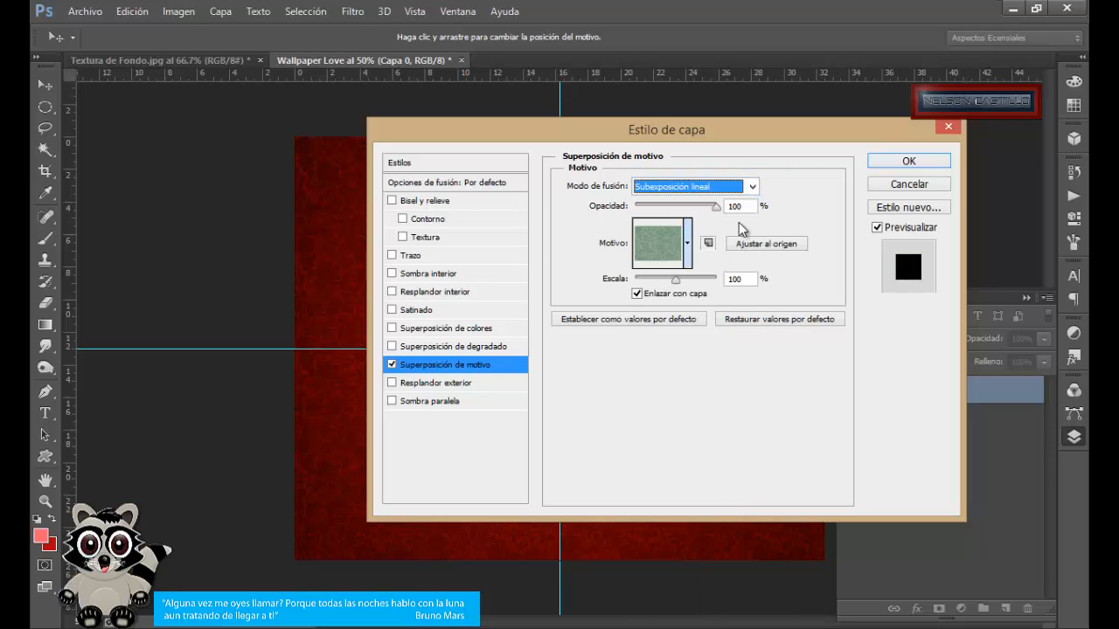
{"action": "left_click", "coordinate": [723, 205]}
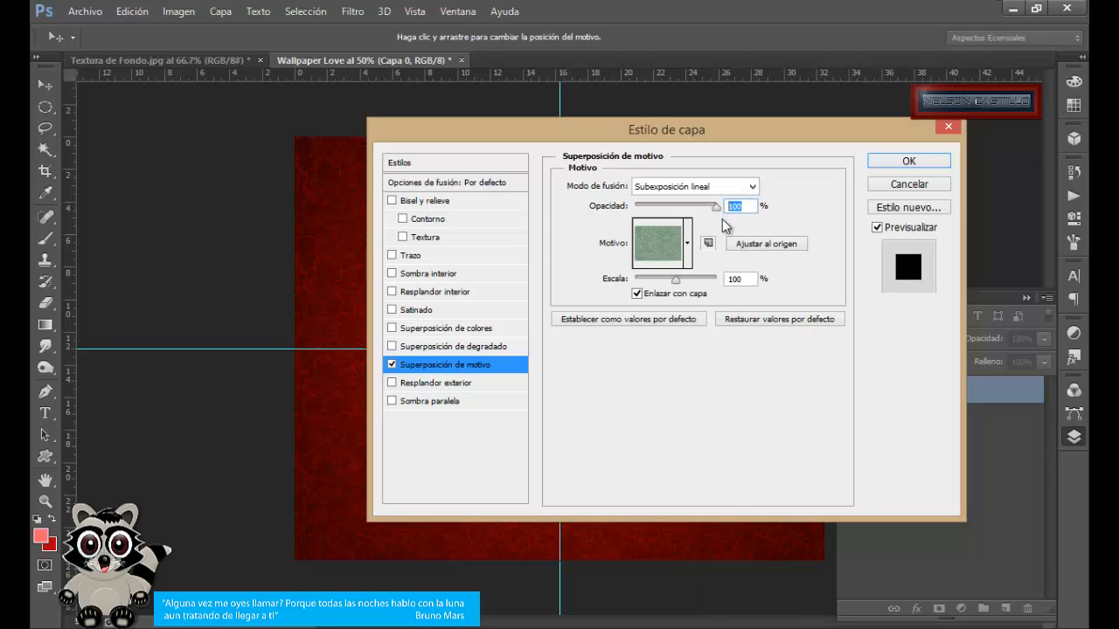
{"action": "type", "text": "50"}
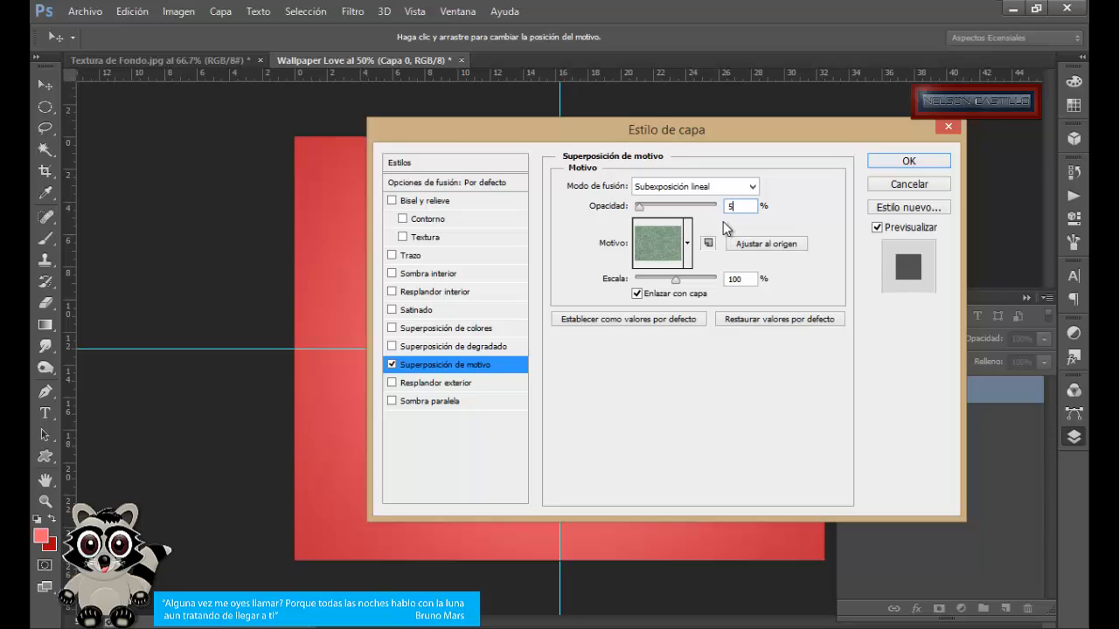
{"action": "left_click", "coordinate": [908, 162]}
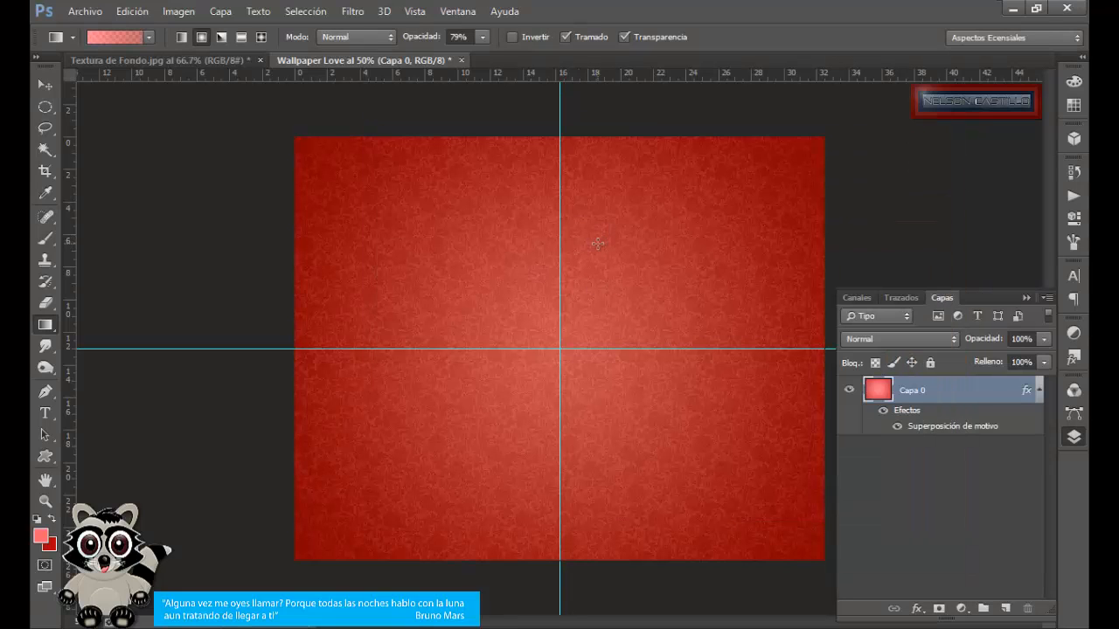
- Create a new document named Pincel de encaje, 270 × 270 px at 100 pixels/inch, RGB 8-bit with a white background
{"action": "key", "text": "v"}
{"action": "left_click", "coordinate": [87, 12]}
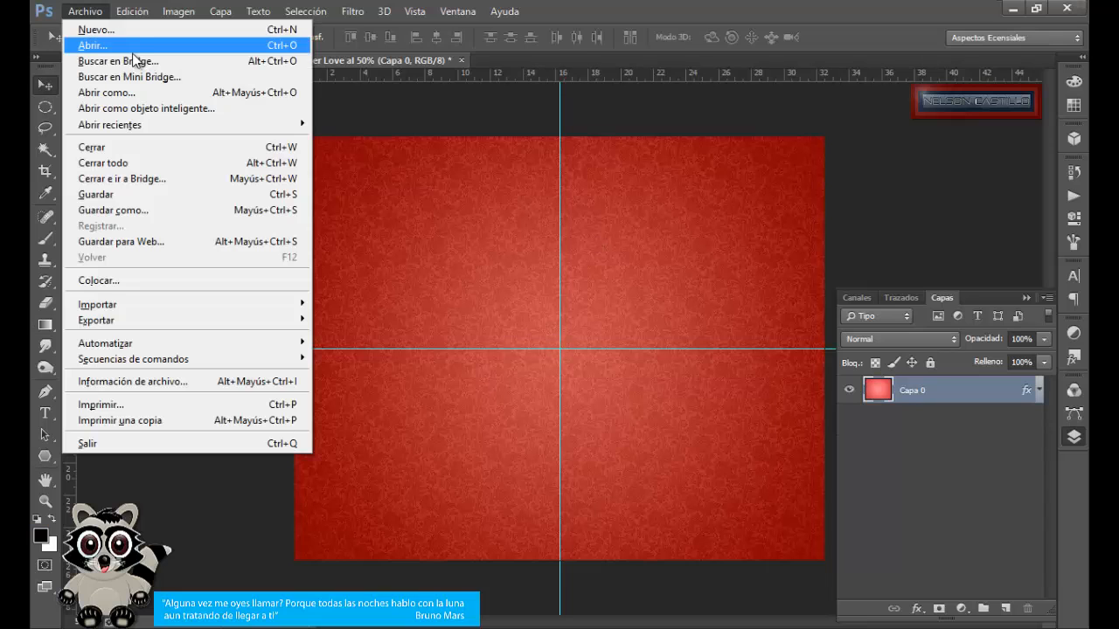
{"action": "left_click", "coordinate": [97, 29]}
{"action": "type", "text": "Pincel de encaje"}
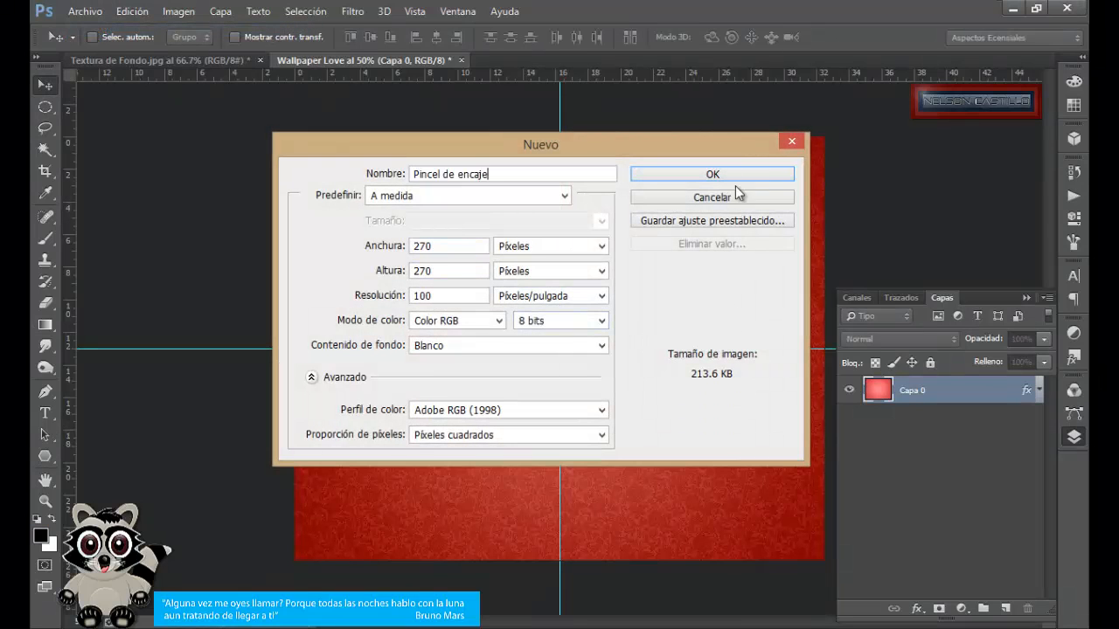
{"action": "left_click", "coordinate": [712, 174]}
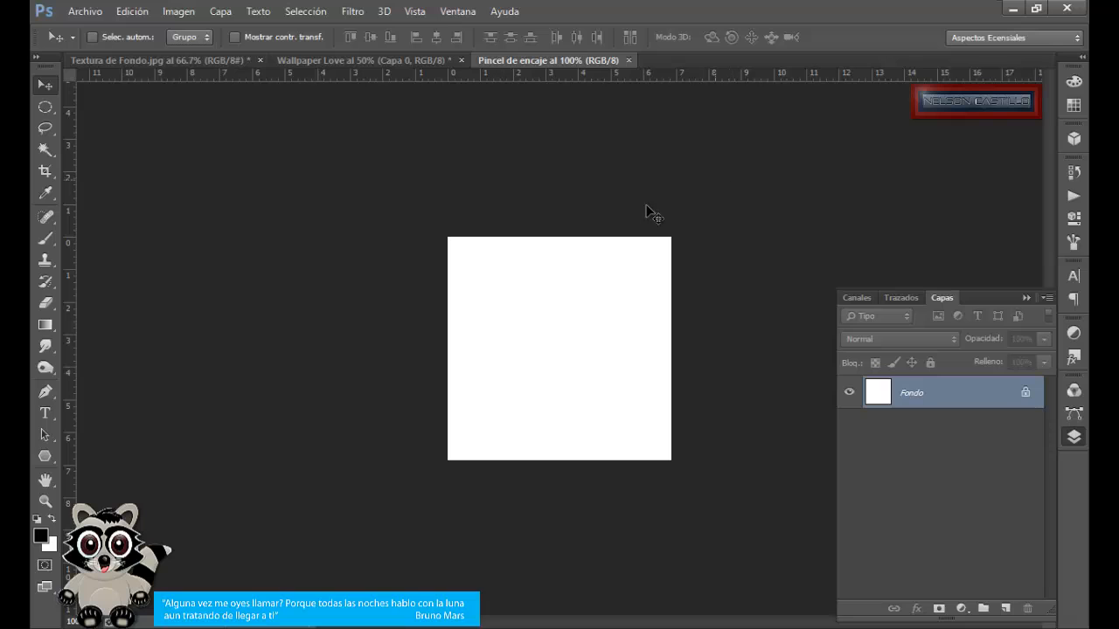
- Set the Polygon tool to a 12-sided star with smooth corners, 10% side indentation and smooth indents
{"action": "left_click", "coordinate": [44, 456]}
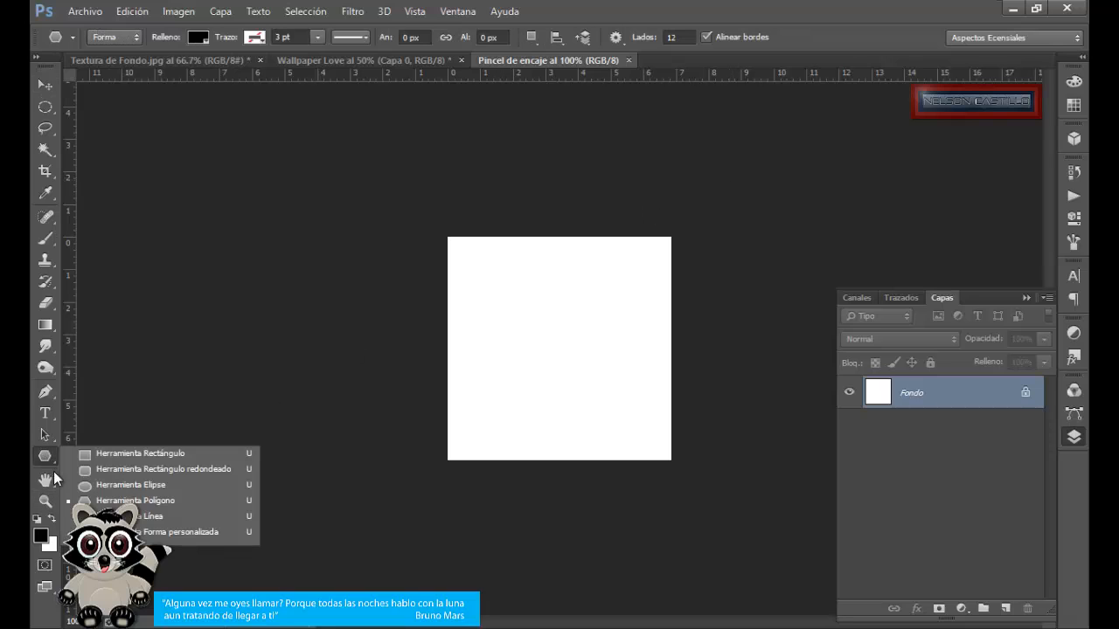
{"action": "left_click", "coordinate": [113, 499]}
{"action": "left_click", "coordinate": [616, 37]}
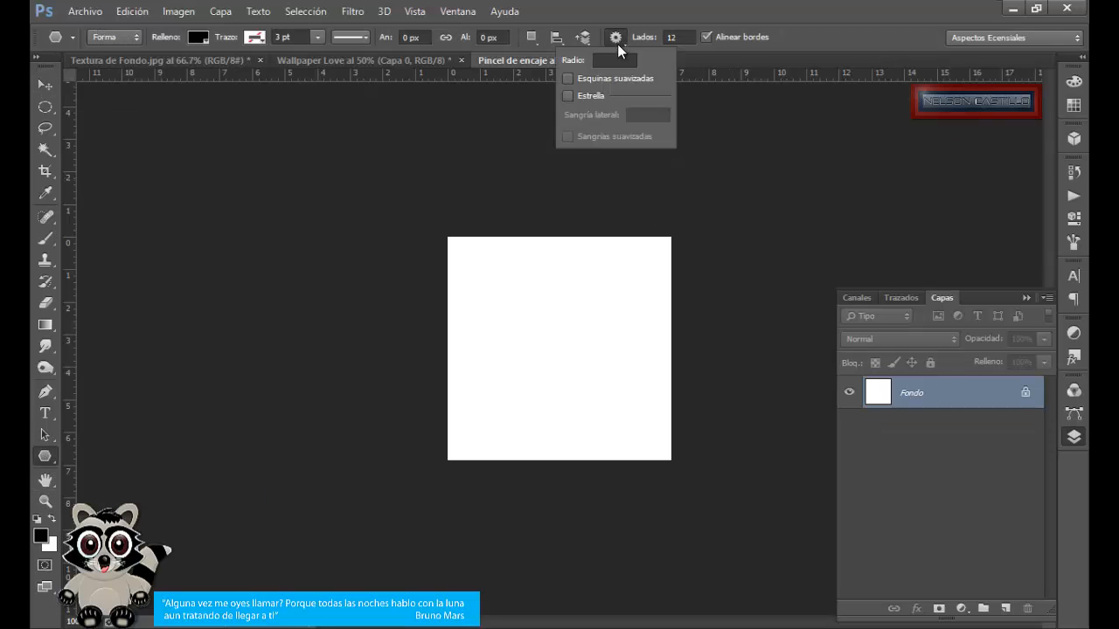
{"action": "left_click", "coordinate": [569, 95]}
{"action": "left_click", "coordinate": [567, 135]}
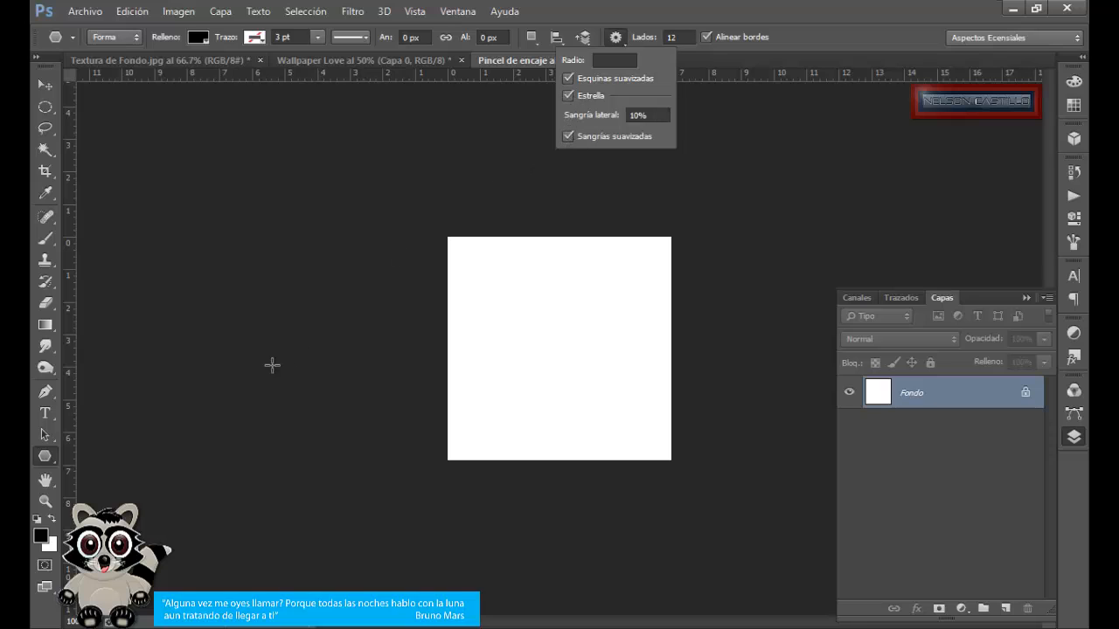
- Place crossing guides through the canvas center and draw a black scalloped polygon shape about 269 px wide from the center
{"action": "left_click", "coordinate": [124, 36]}
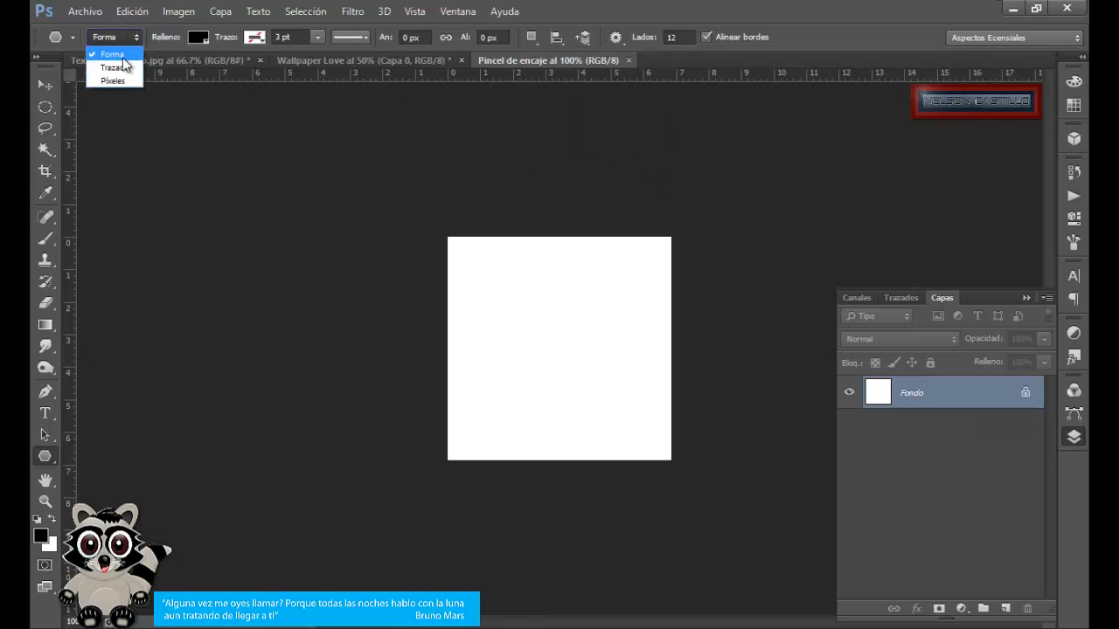
{"action": "left_click", "coordinate": [125, 54]}
{"action": "left_click_drag", "start_coordinate": [68, 376], "coordinate": [560, 357]}
{"action": "mouse_move", "coordinate": [583, 70]}
{"action": "left_mouse_down"}
{"action": "mouse_move", "coordinate": [590, 349]}
{"action": "mouse_move", "coordinate": [574, 337]}
{"action": "mouse_move", "coordinate": [651, 278]}
{"action": "left_mouse_up"}
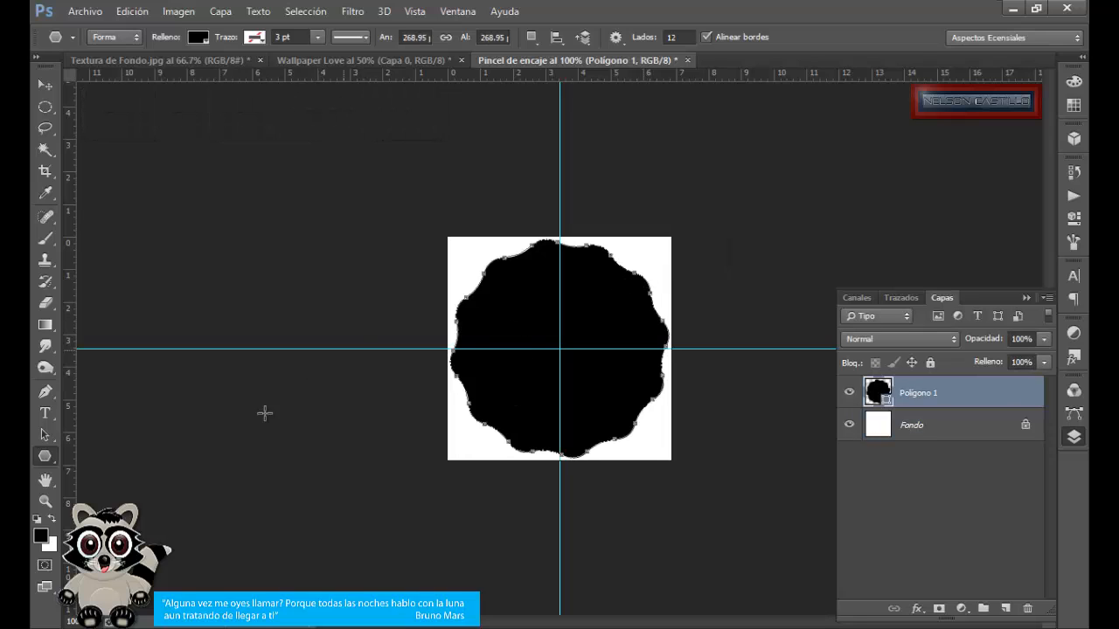
- Draw a circular path about 185 px in diameter with the Ellipse tool in path (Trazado) mode
{"action": "left_click_drag", "start_coordinate": [57, 450], "coordinate": [101, 480]}
{"action": "left_click", "coordinate": [130, 38]}
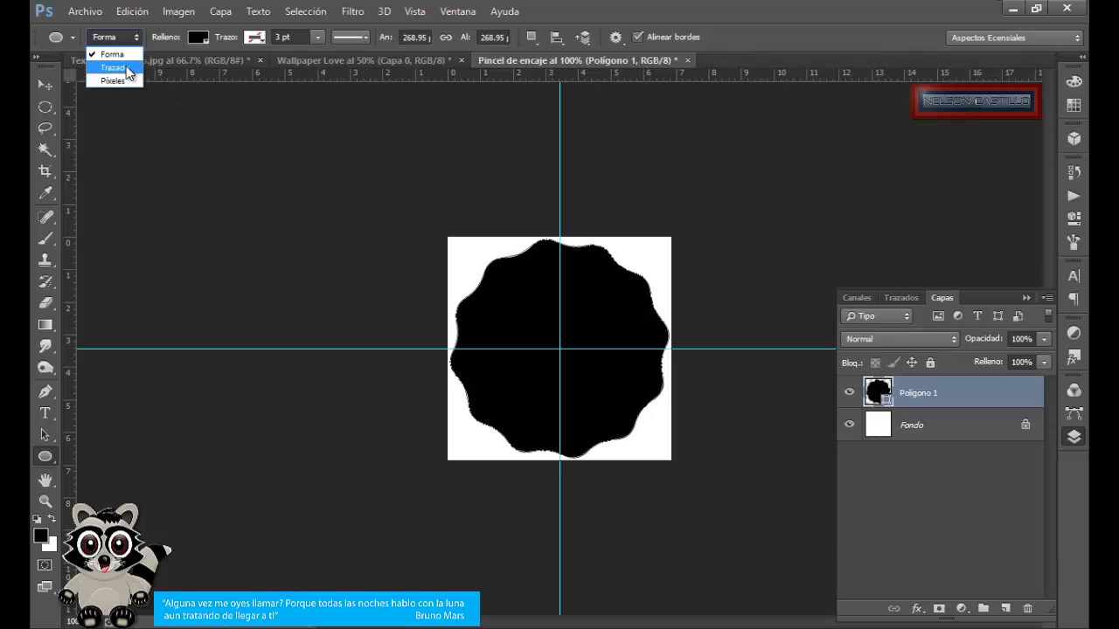
{"action": "left_click", "coordinate": [127, 70]}
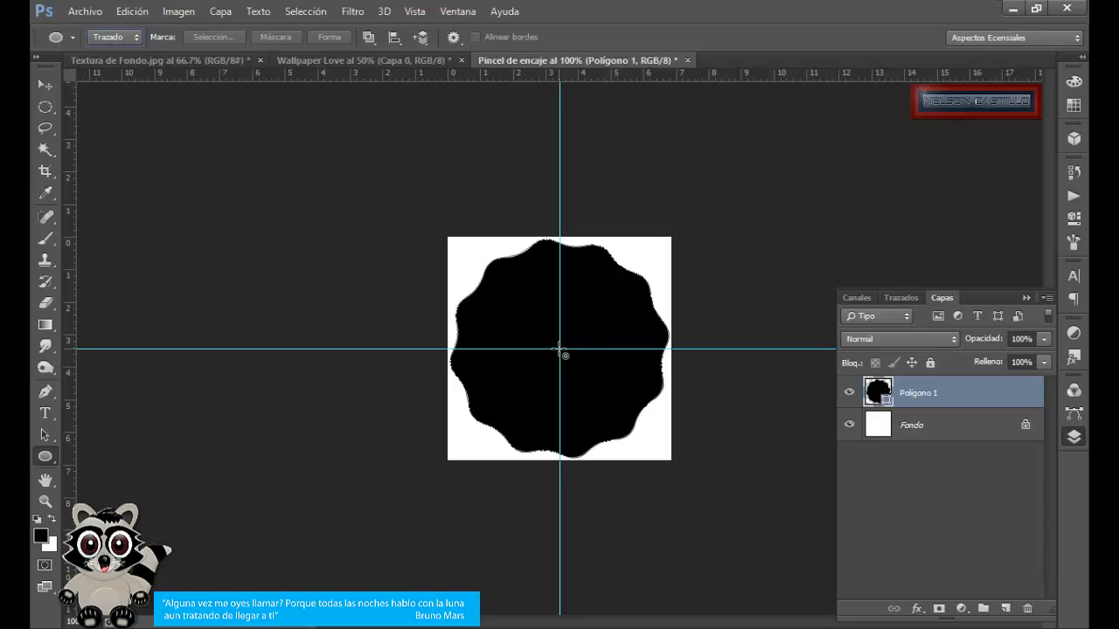
{"action": "left_click_drag", "start_coordinate": [560, 349], "coordinate": [750, 194]}
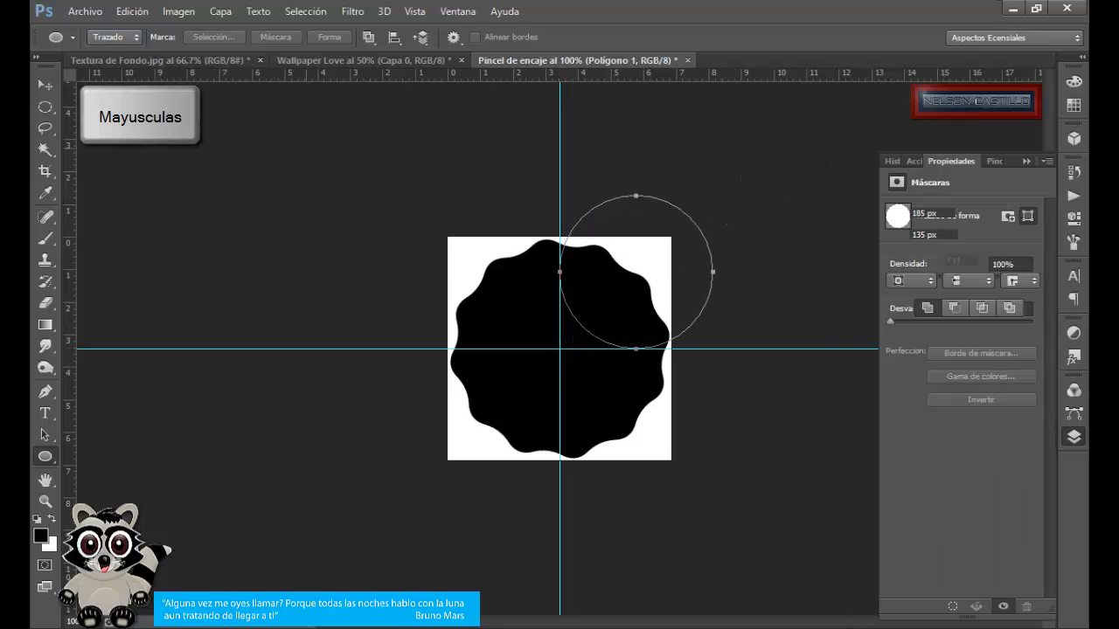
- Move the circular path to the center of the polygon and enlarge it to about 203 px
{"action": "left_click", "coordinate": [54, 86]}
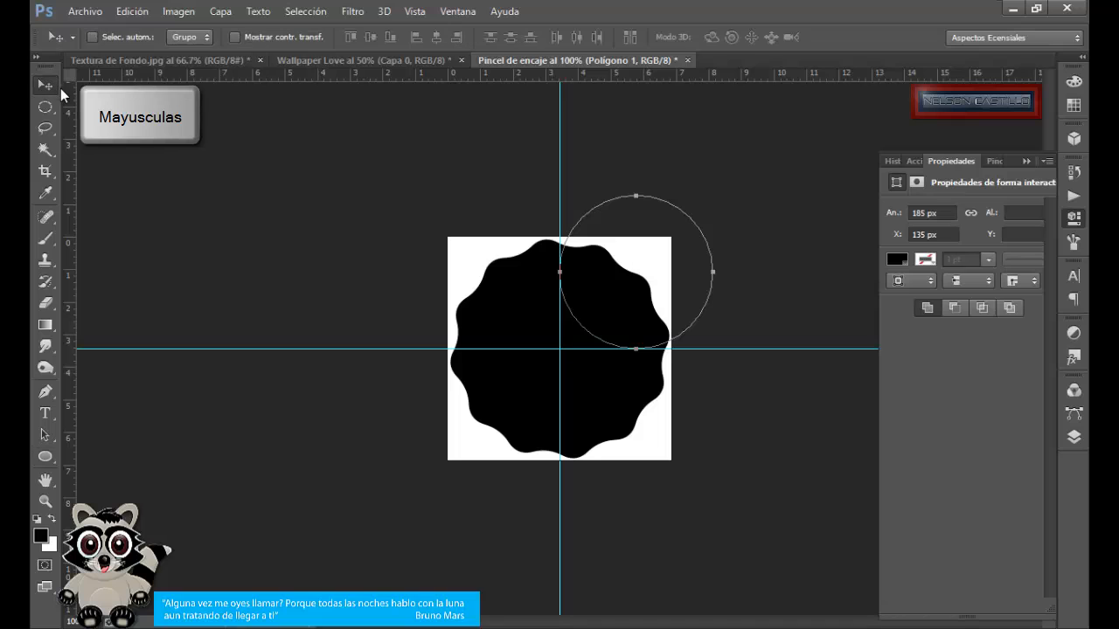
{"action": "left_click", "coordinate": [46, 436]}
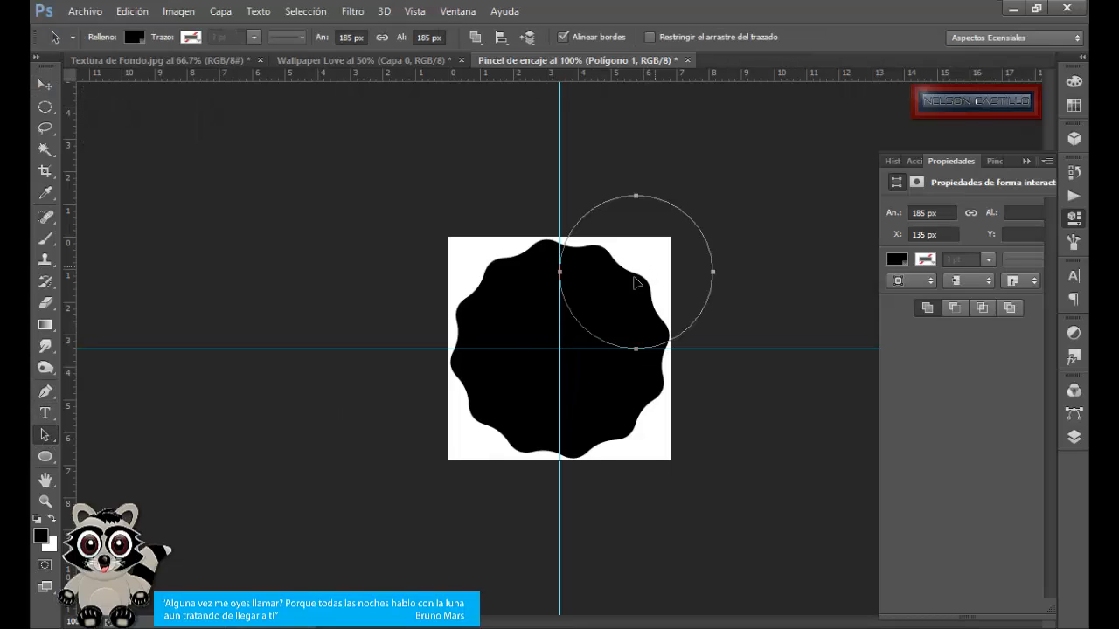
{"action": "left_click_drag", "start_coordinate": [654, 274], "coordinate": [580, 342]}
{"action": "key", "text": "ctrl+t"}
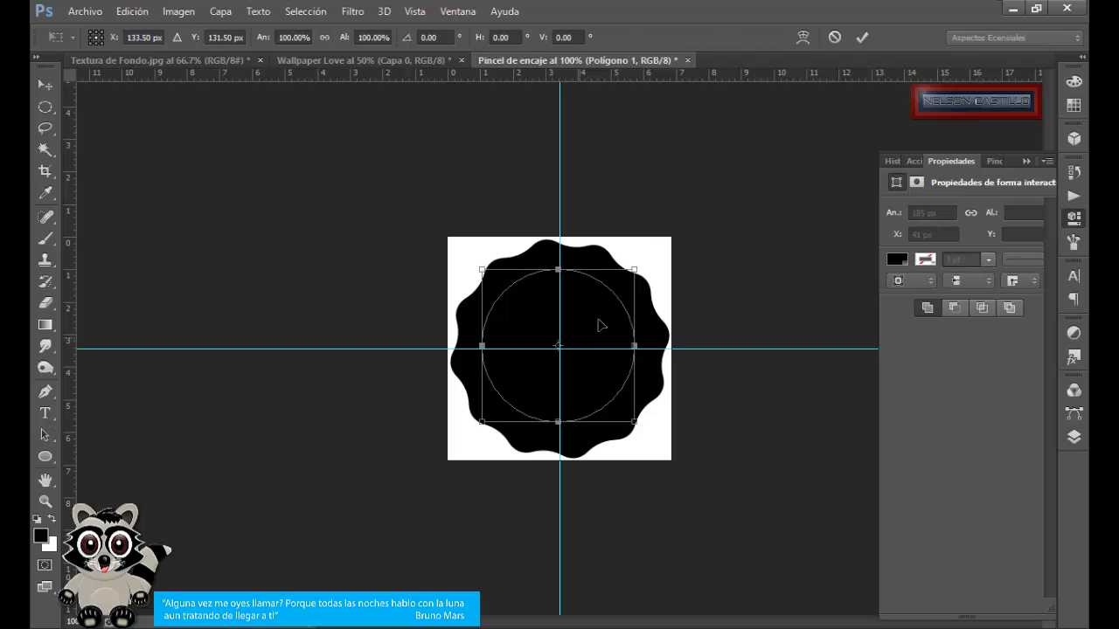
{"action": "left_click_drag", "start_coordinate": [639, 266], "coordinate": [647, 261]}
{"action": "left_click", "coordinate": [863, 36]}
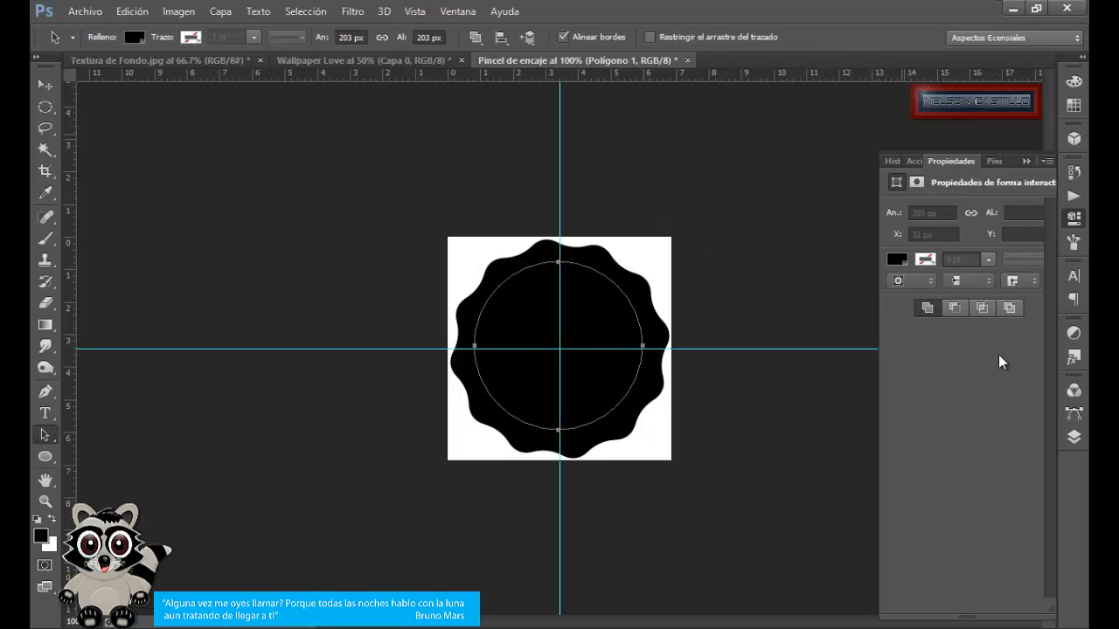
- Add an empty layer above Polígono 1 and set up a hard round brush of 20 px with 180% spacing
{"action": "left_click", "coordinate": [1073, 437]}
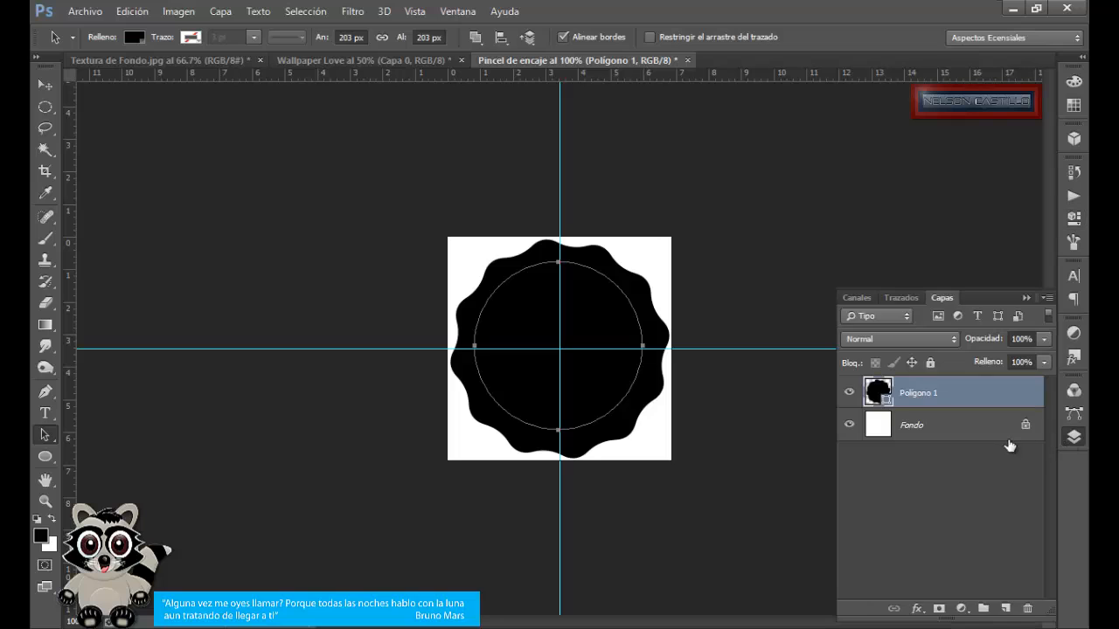
{"action": "left_click", "coordinate": [1005, 609]}
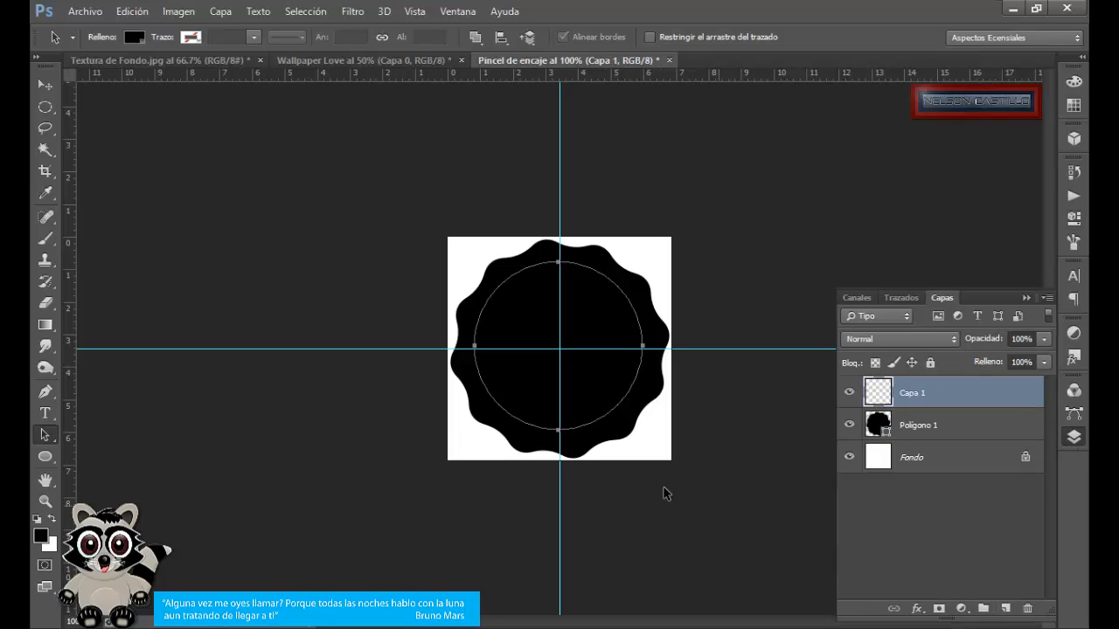
{"action": "left_click", "coordinate": [54, 238]}
{"action": "key", "text": "F5"}
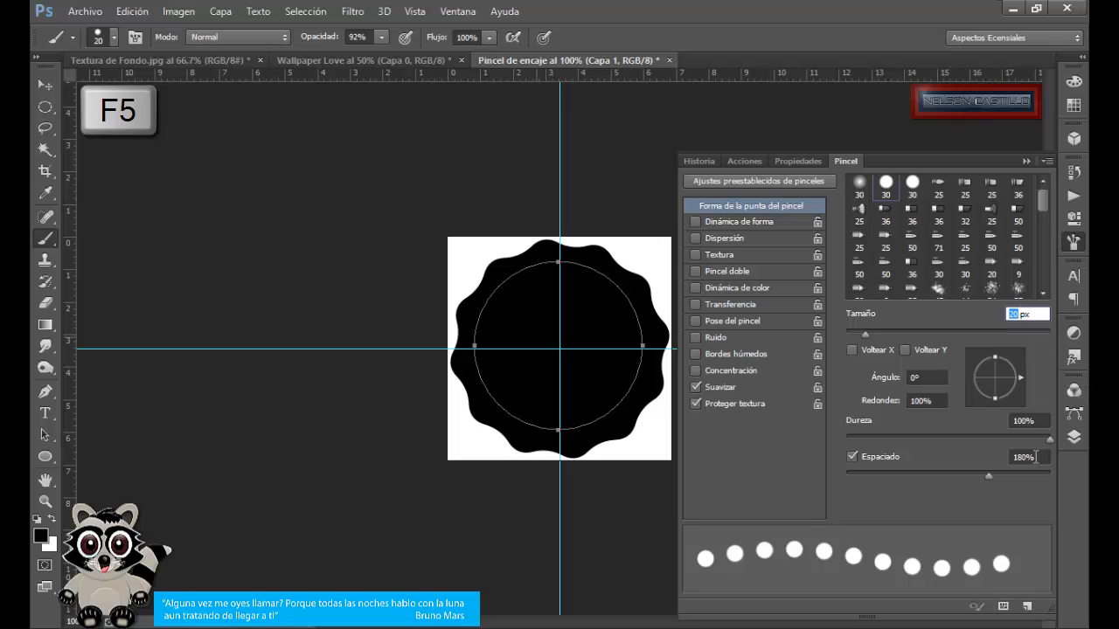
{"action": "left_click", "coordinate": [1073, 437]}
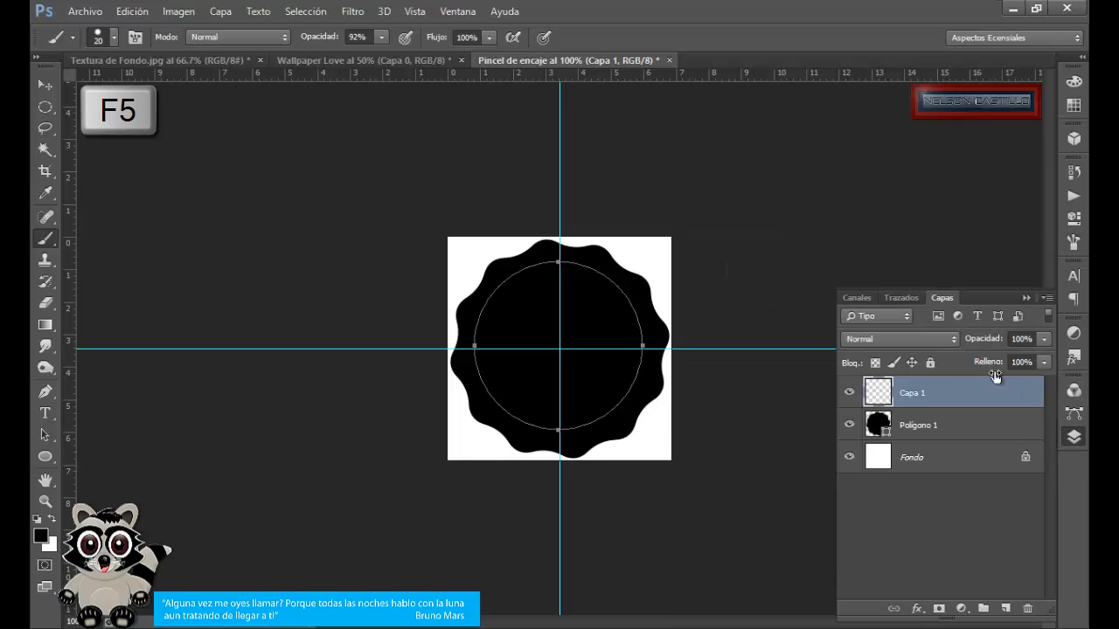
{"action": "left_click", "coordinate": [901, 298]}
{"action": "right_click", "coordinate": [927, 331]}
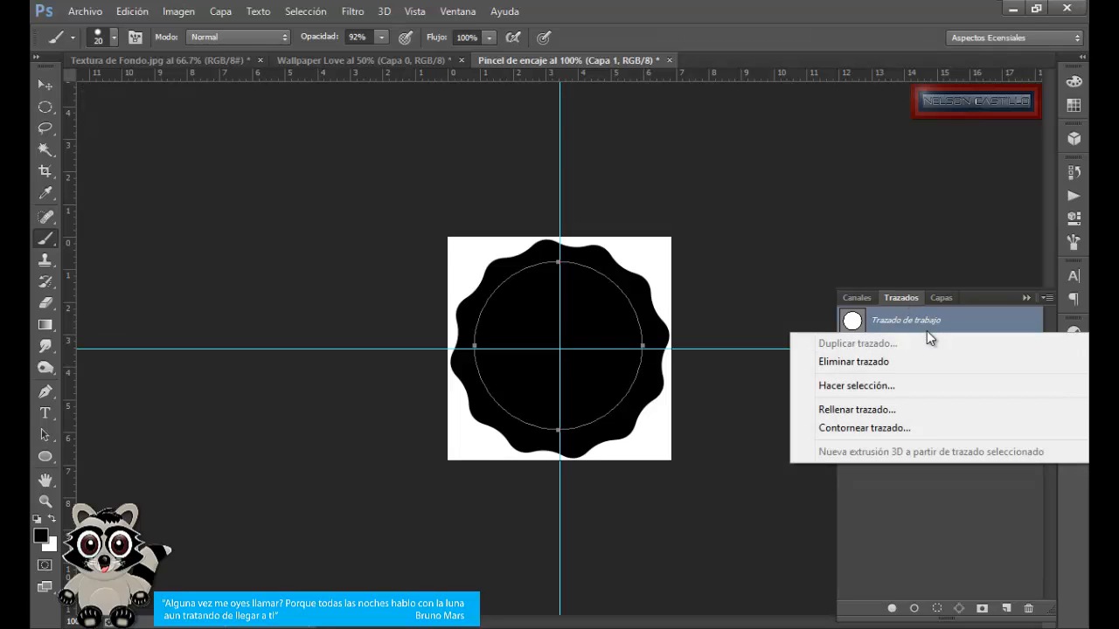
{"action": "left_click", "coordinate": [863, 427]}
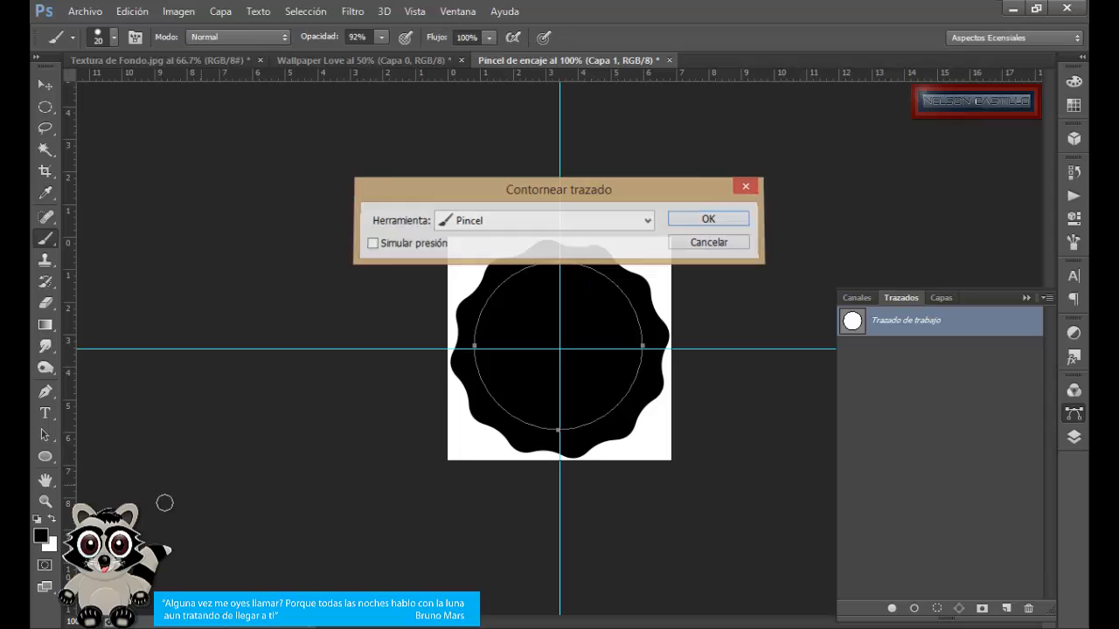
{"action": "key", "text": "Escape"}
- Swap the foreground color to white and stroke the work path with the brush, without simulated pressure
{"action": "left_click", "coordinate": [52, 520]}
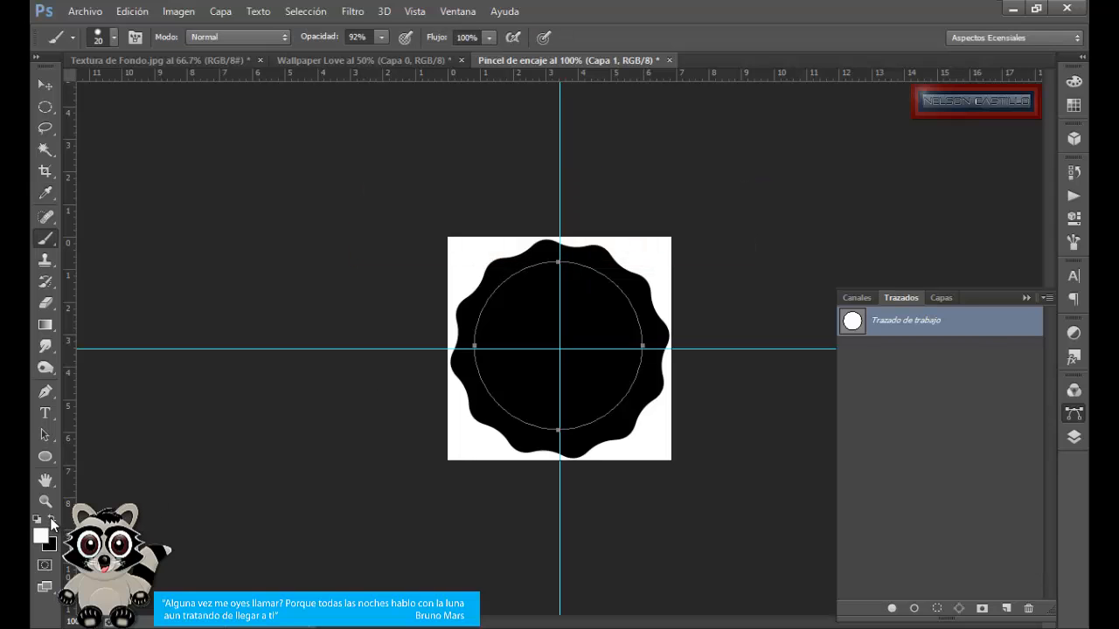
{"action": "right_click", "coordinate": [983, 324]}
{"action": "left_click", "coordinate": [881, 421]}
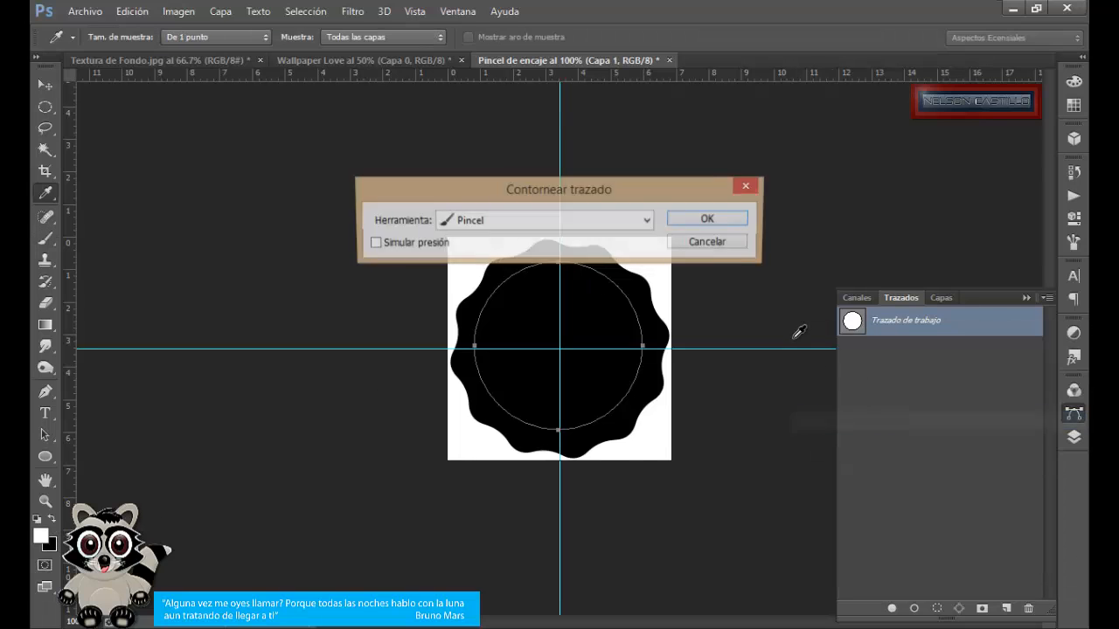
{"action": "left_click", "coordinate": [707, 219]}
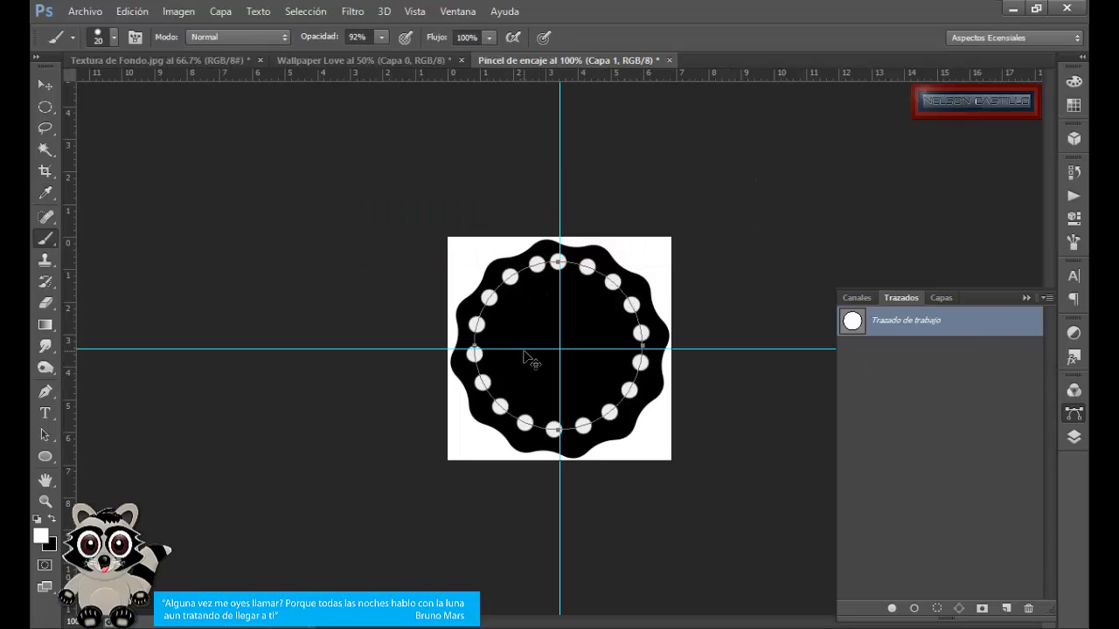
- Scale the circular path down proportionally about its center to about 78%
{"action": "key", "text": "ctrl+t"}
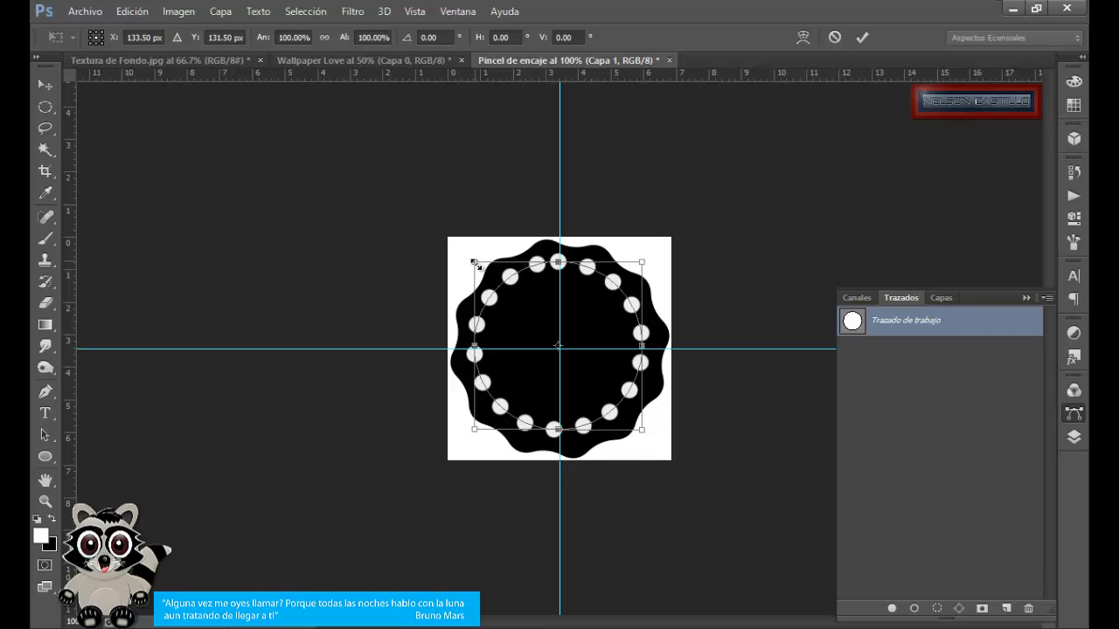
{"action": "left_click_drag", "start_coordinate": [474, 263], "coordinate": [492, 281]}
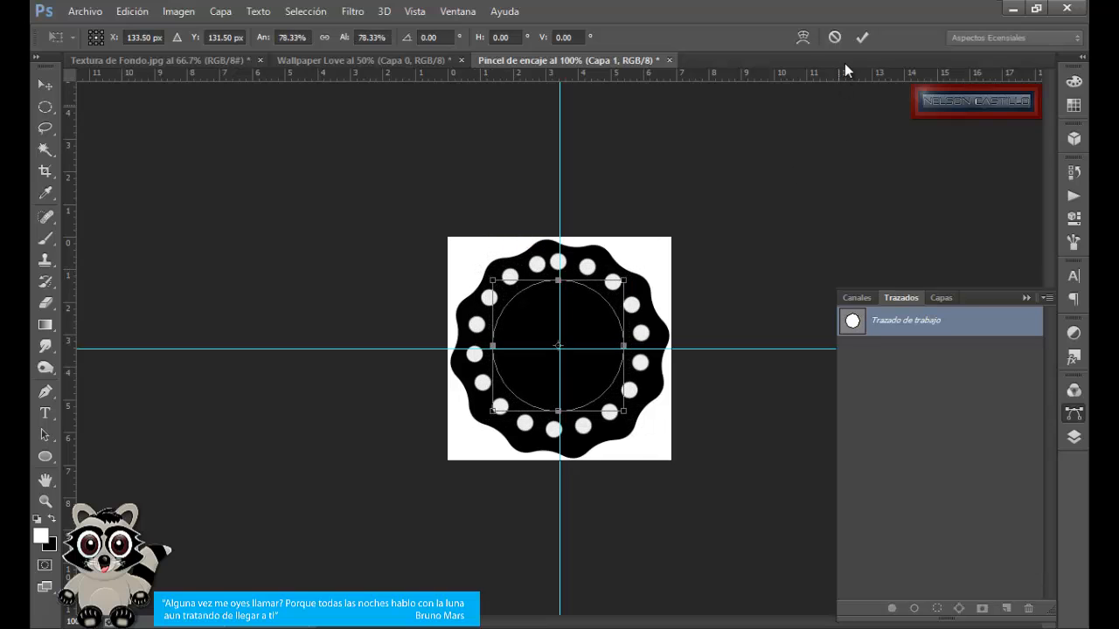
{"action": "left_click", "coordinate": [861, 38]}
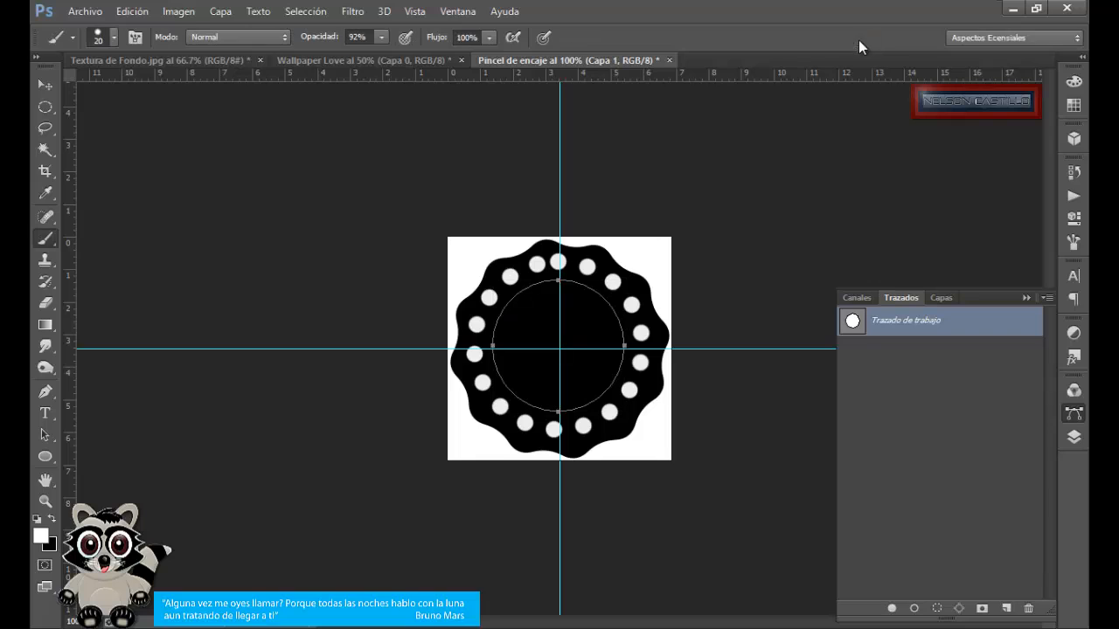
- Set the brush spacing to 150% and its size to 7 px
{"action": "left_click", "coordinate": [940, 298]}
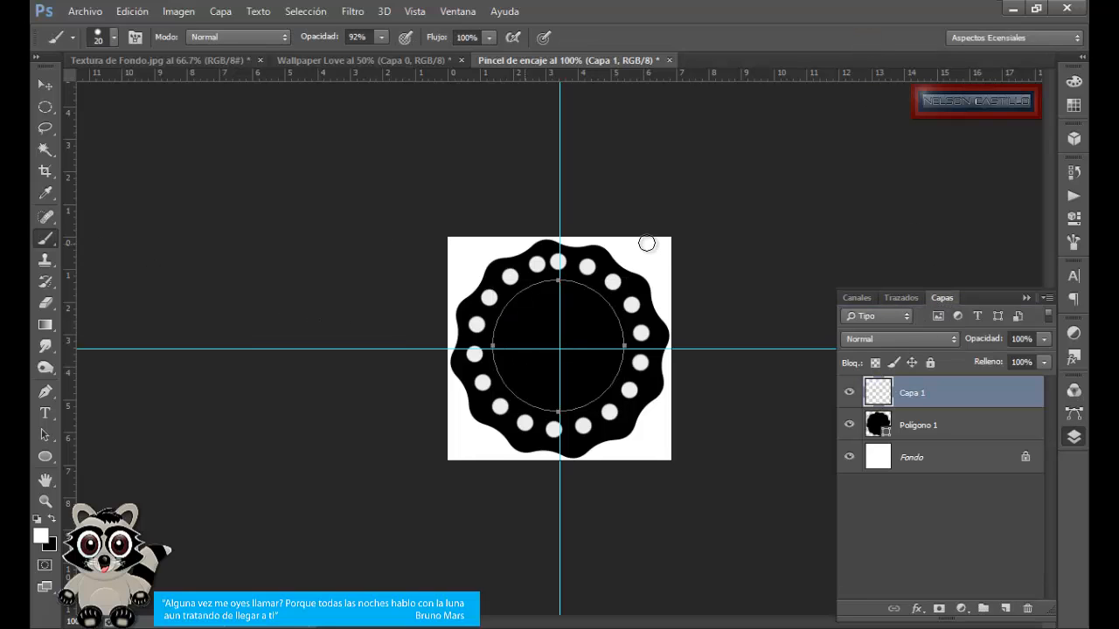
{"action": "key", "text": "F5"}
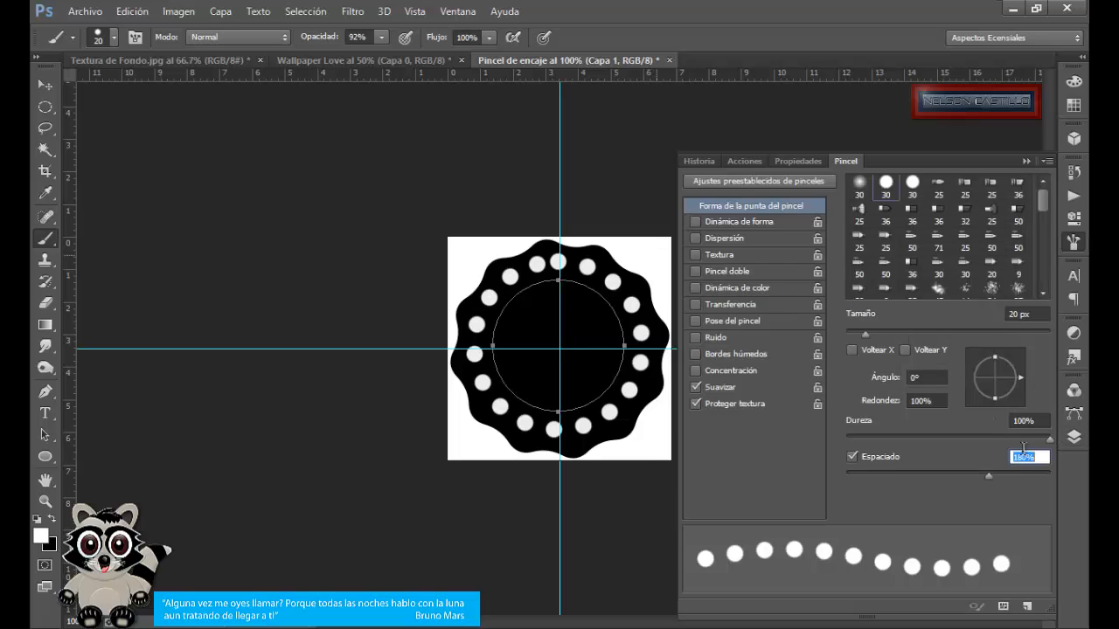
{"action": "type", "text": "150"}
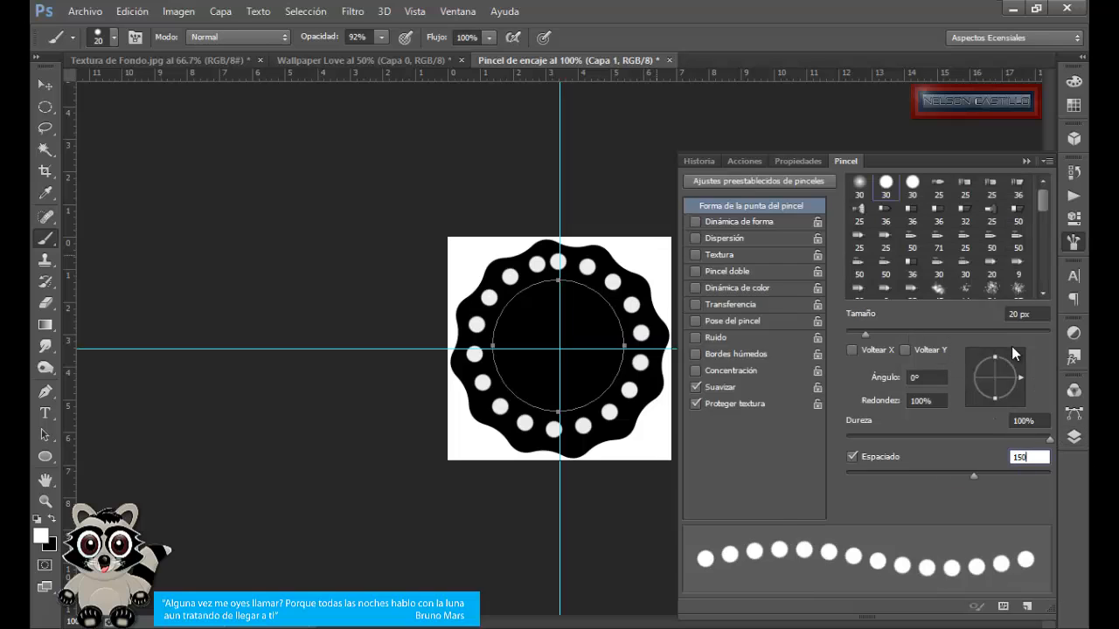
{"action": "left_click_drag", "start_coordinate": [1019, 314], "coordinate": [1007, 314]}
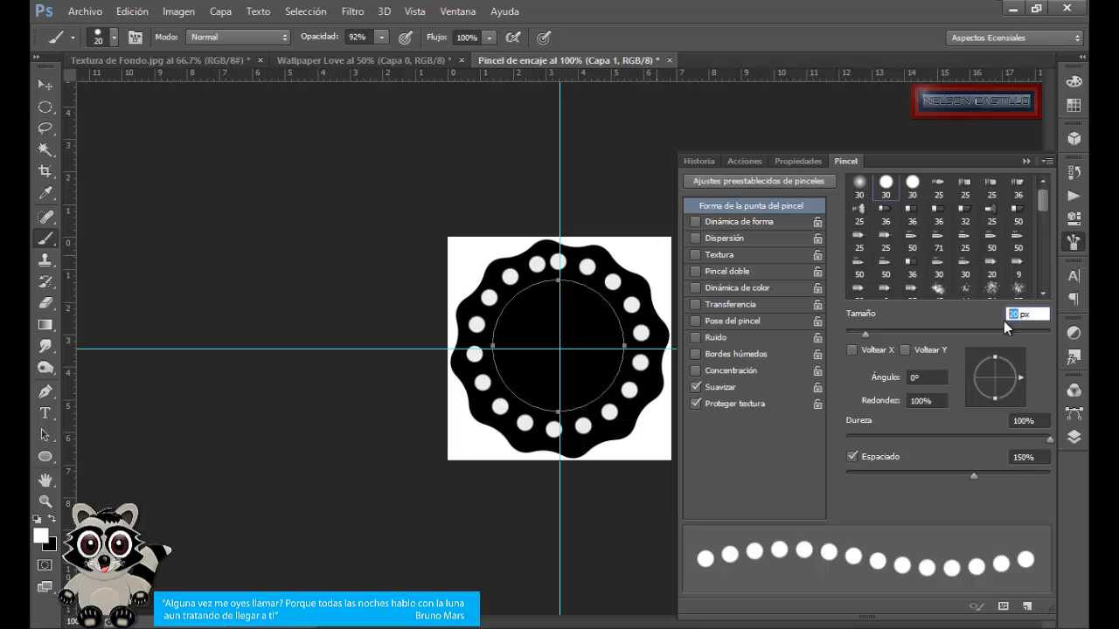
{"action": "type", "text": "7"}
- Stroke the reduced circular path on Capa 1 with the small white brush, without simulated pressure
{"action": "left_click", "coordinate": [1073, 437]}
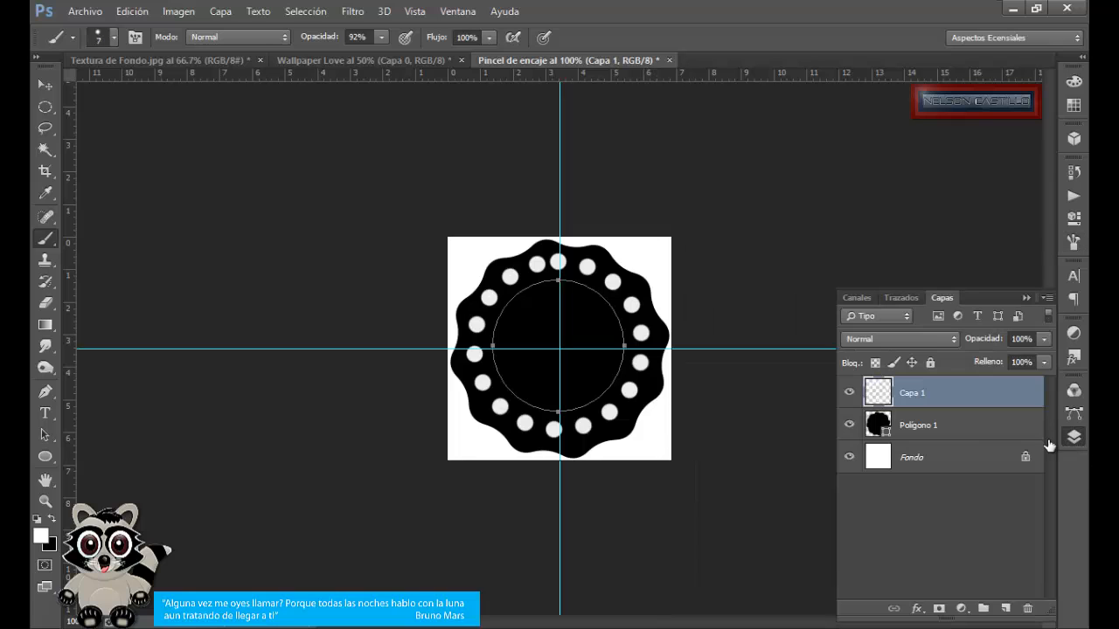
{"action": "left_click", "coordinate": [901, 298]}
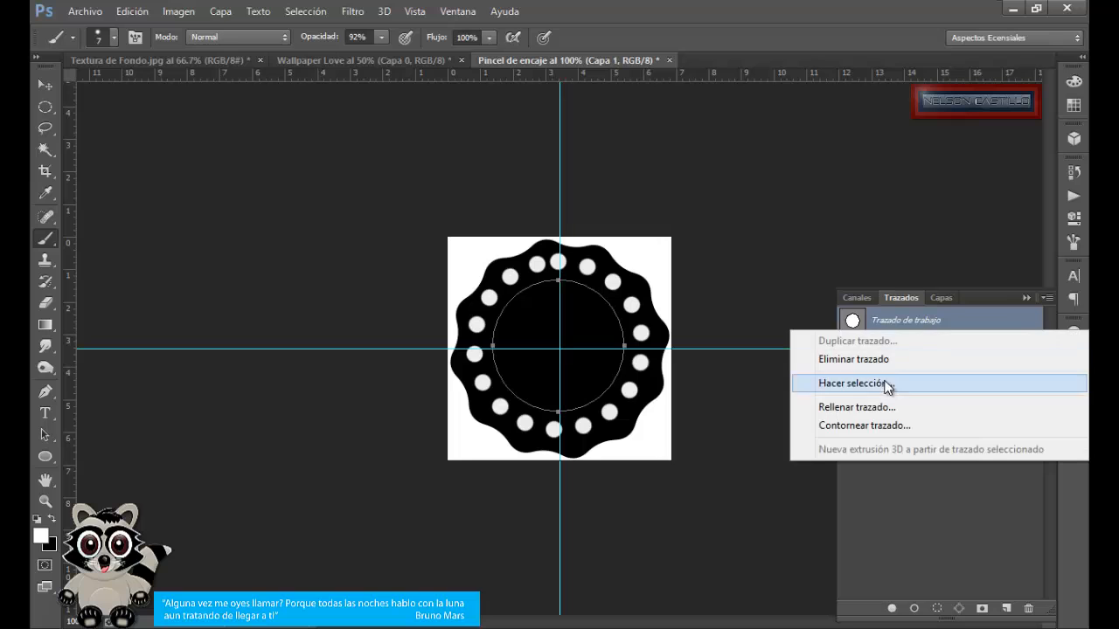
{"action": "left_click", "coordinate": [873, 425]}
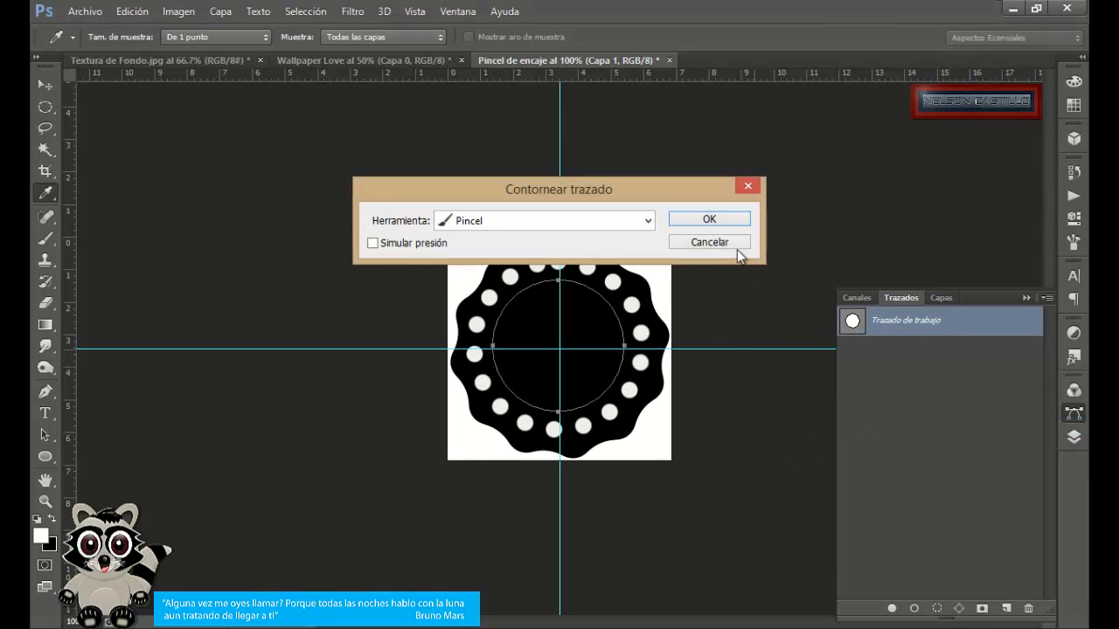
{"action": "left_click", "coordinate": [711, 222]}
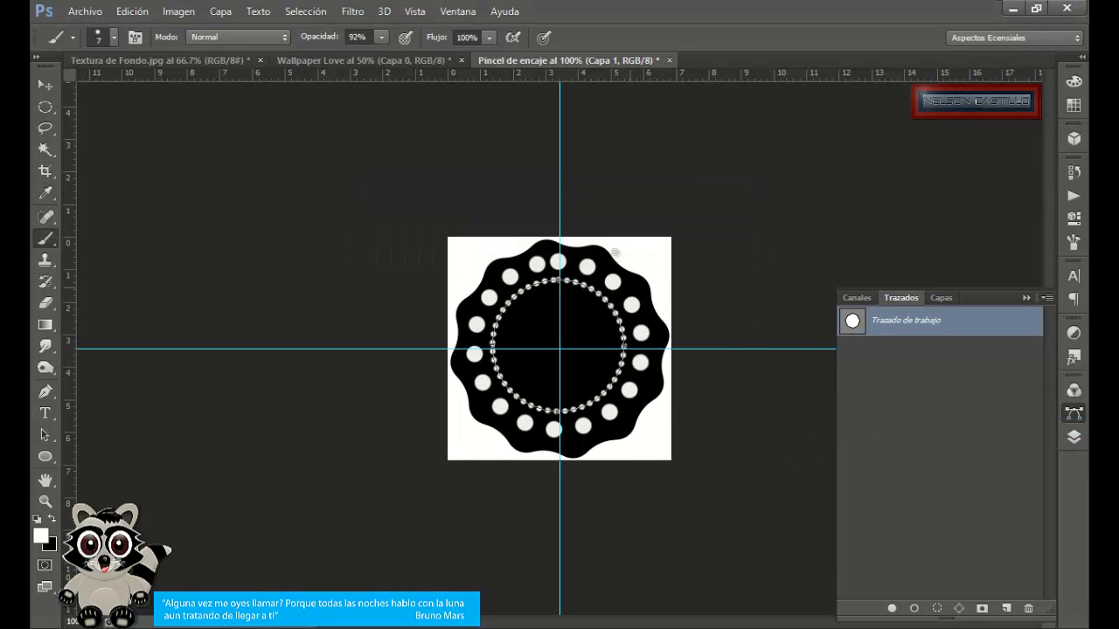
- Delete the work path, switch to the Move tool and return to the layer list
{"action": "left_click_drag", "start_coordinate": [969, 320], "coordinate": [1028, 608]}
{"action": "left_click", "coordinate": [39, 84]}
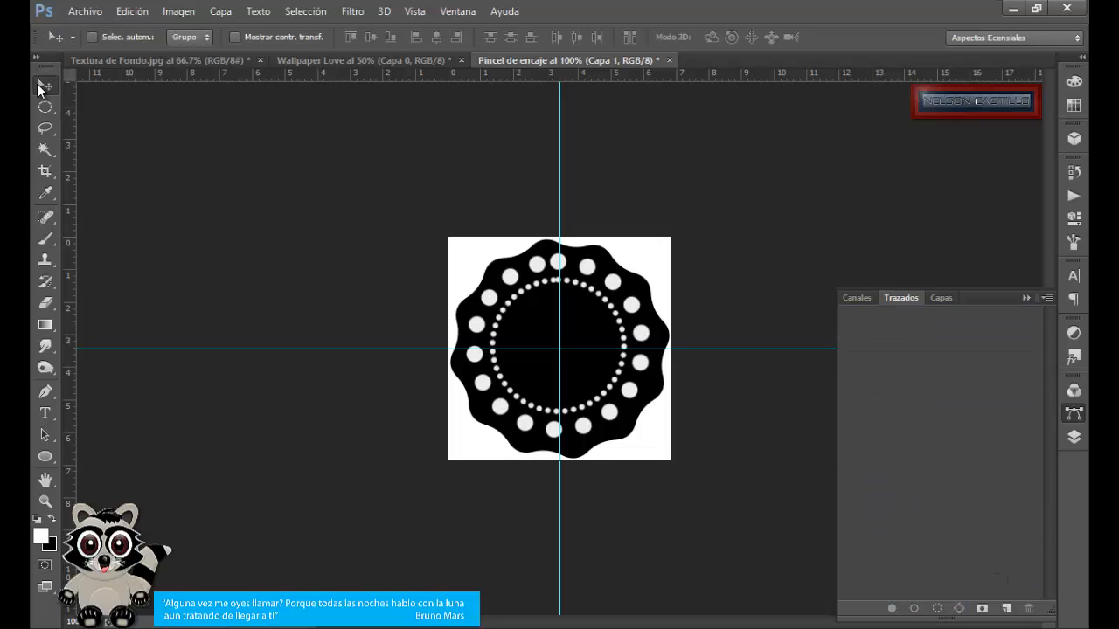
{"action": "left_click", "coordinate": [941, 297]}
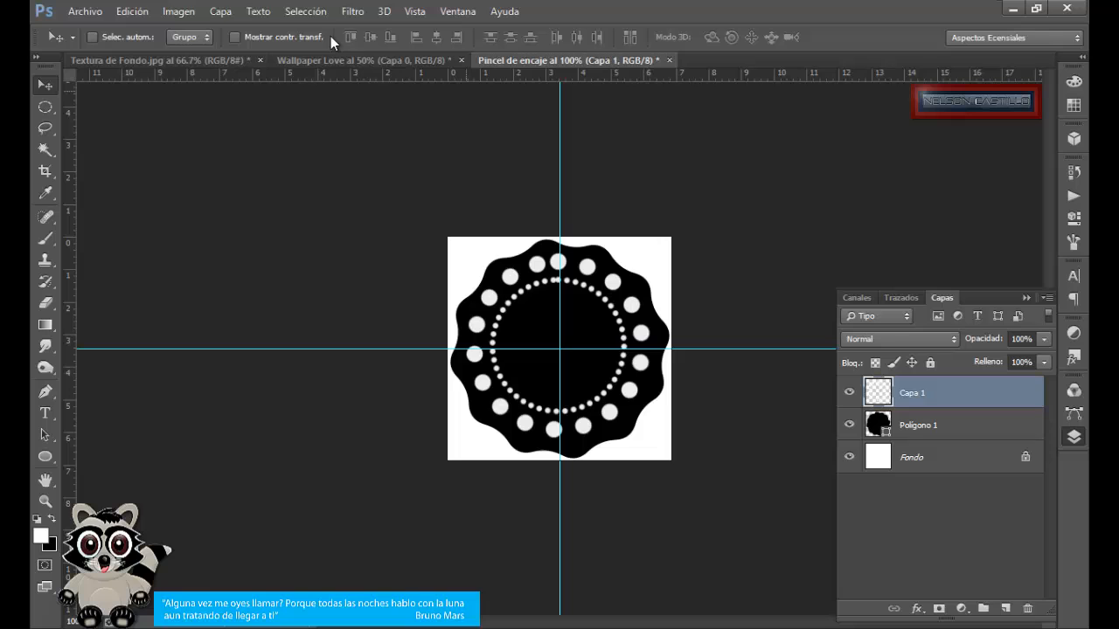
- Define the lace design as a brush preset named "Encaje"
{"action": "left_click", "coordinate": [129, 12]}
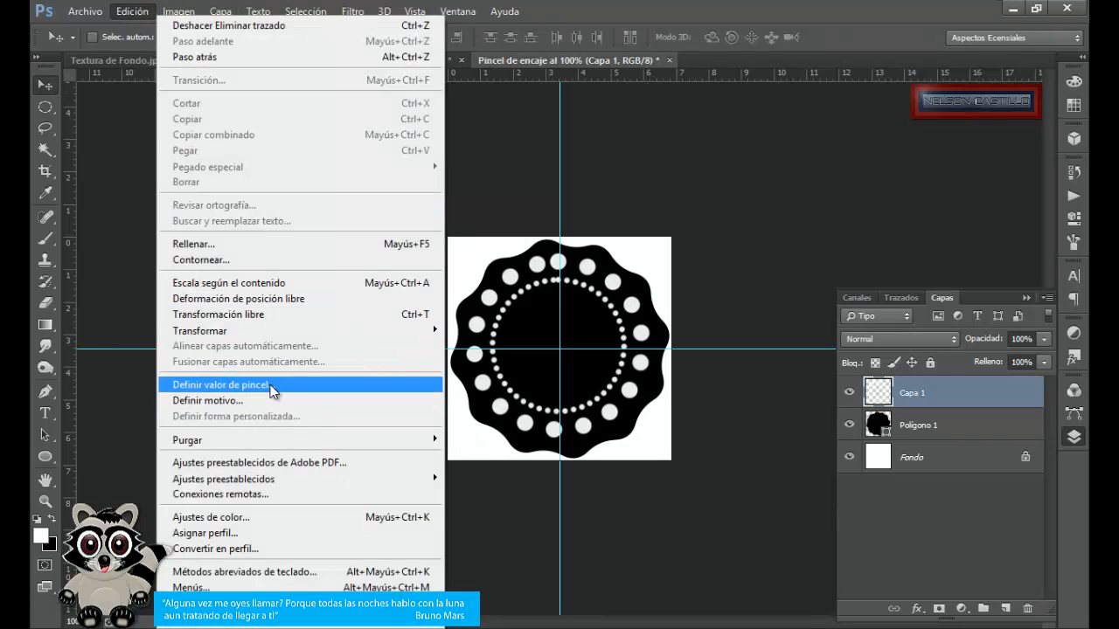
{"action": "left_click", "coordinate": [280, 387]}
{"action": "type", "text": "E"}
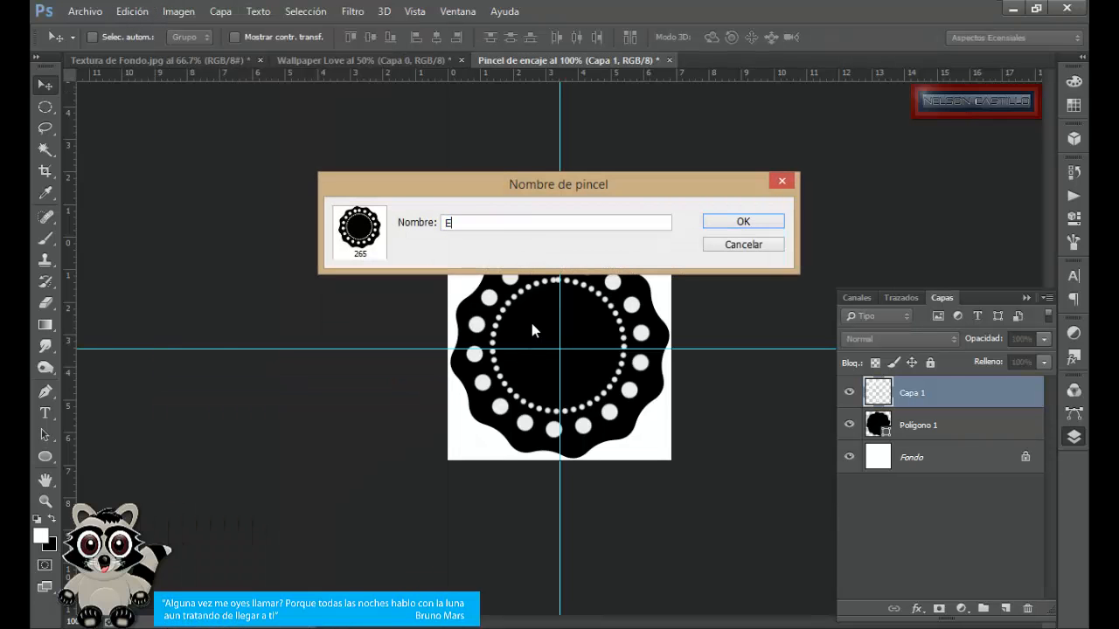
{"action": "type", "text": "ncaje"}
{"action": "left_click", "coordinate": [734, 223]}
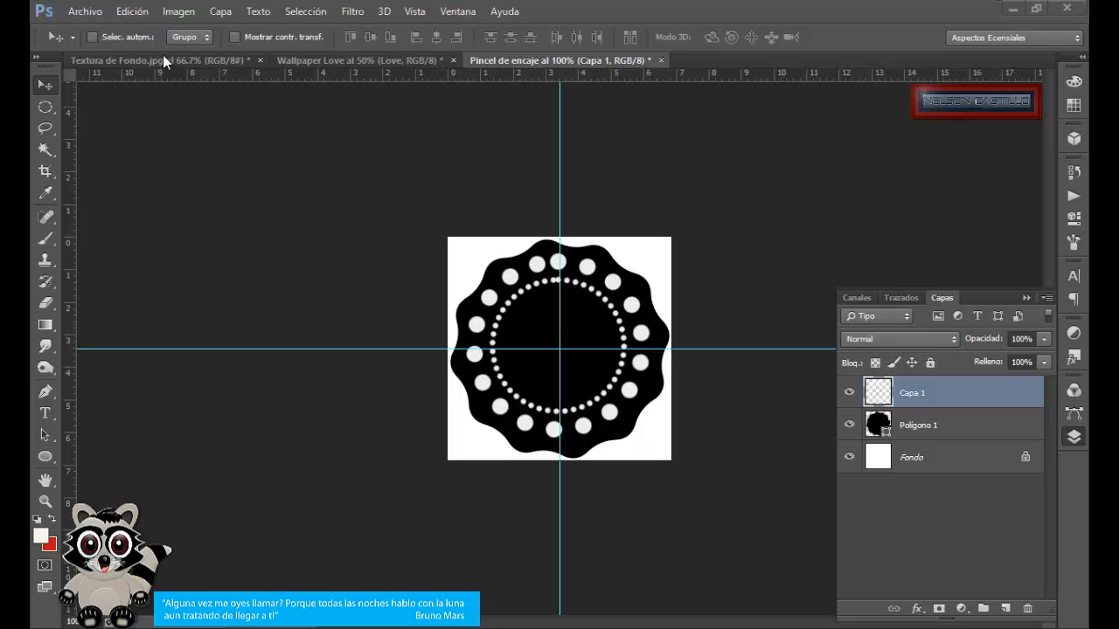
- Open the Textura Tejido PNG image from the Materiales Wallpaper Love folder
{"action": "left_click", "coordinate": [84, 11]}
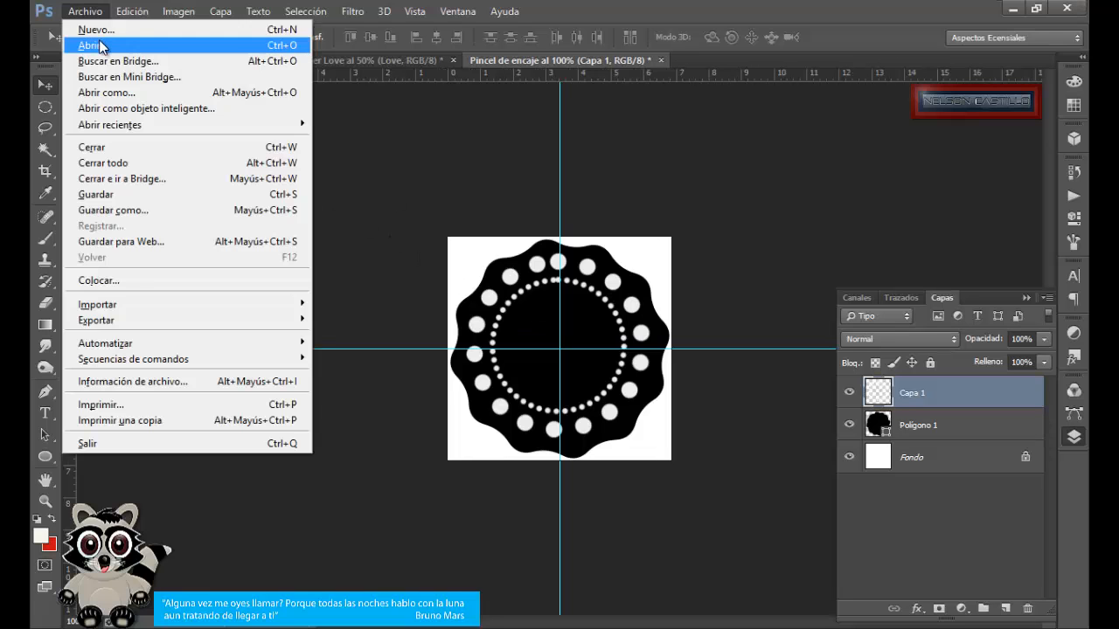
{"action": "left_click", "coordinate": [83, 42]}
{"action": "scroll", "coordinate": [550, 232], "scroll_direction": "down", "scroll_amount": 3}
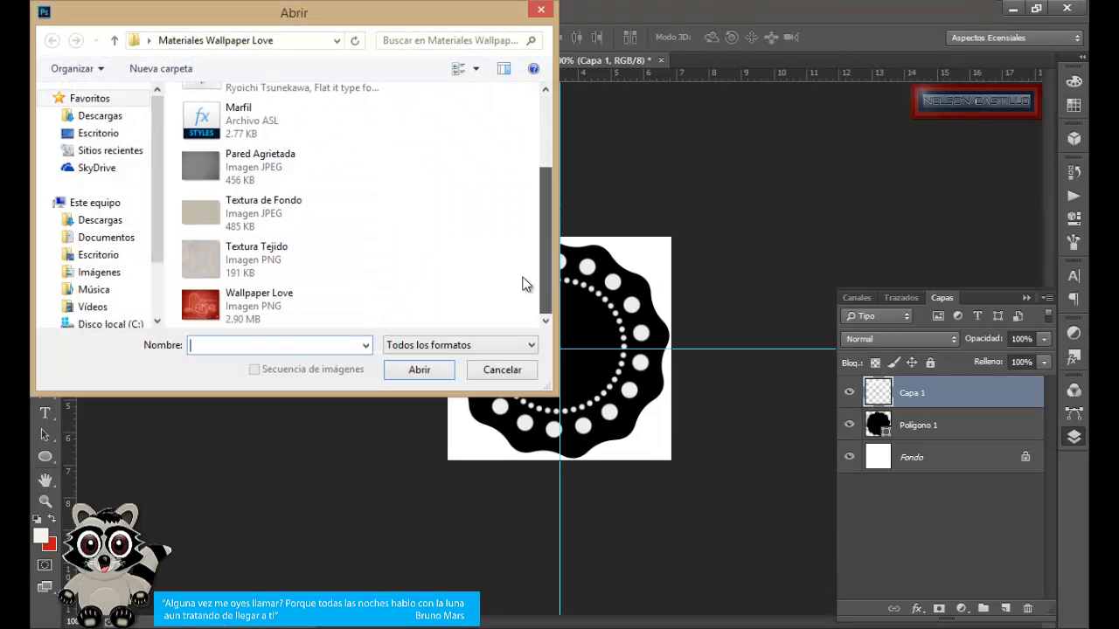
{"action": "left_click", "coordinate": [312, 262]}
{"action": "left_click", "coordinate": [417, 371]}
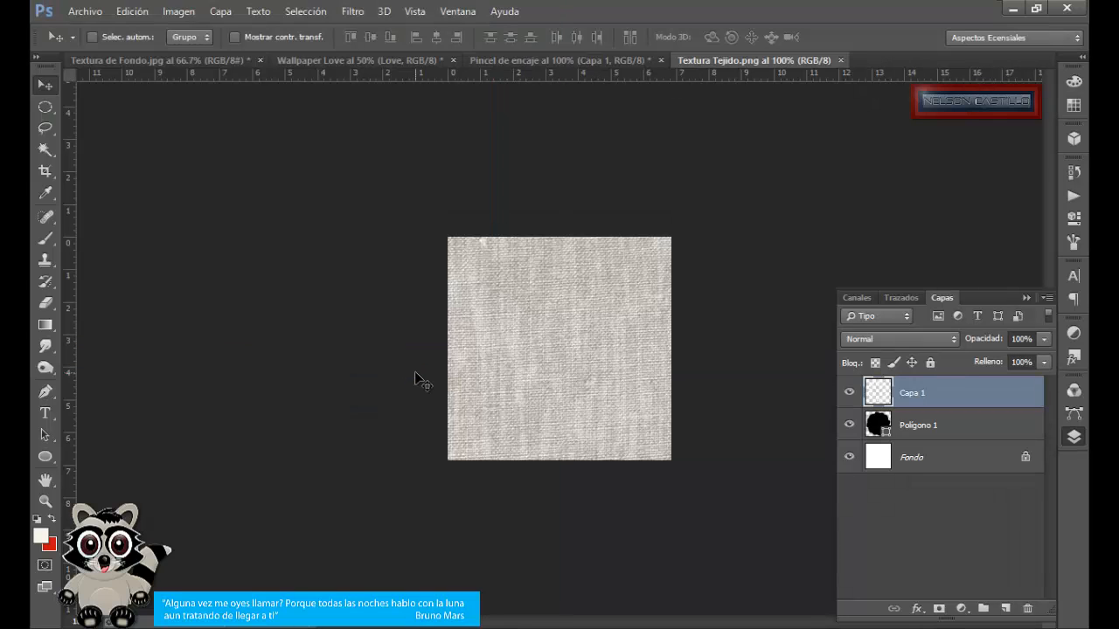
- Define the fabric texture image as a pattern named "Textura Tejido.png"
{"action": "left_click", "coordinate": [139, 12]}
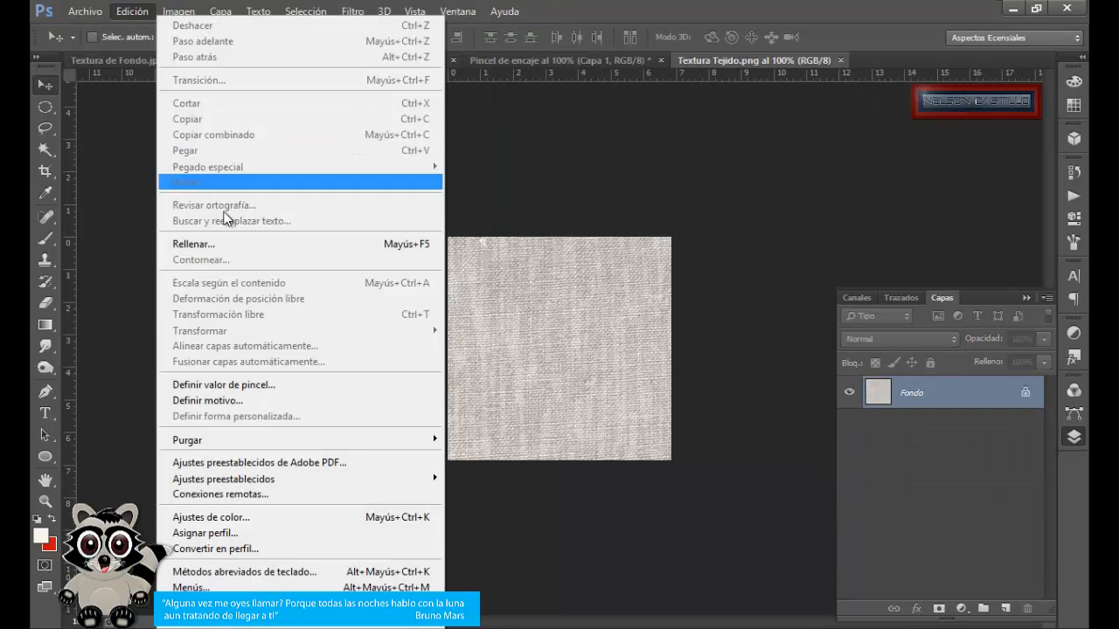
{"action": "left_click", "coordinate": [305, 401]}
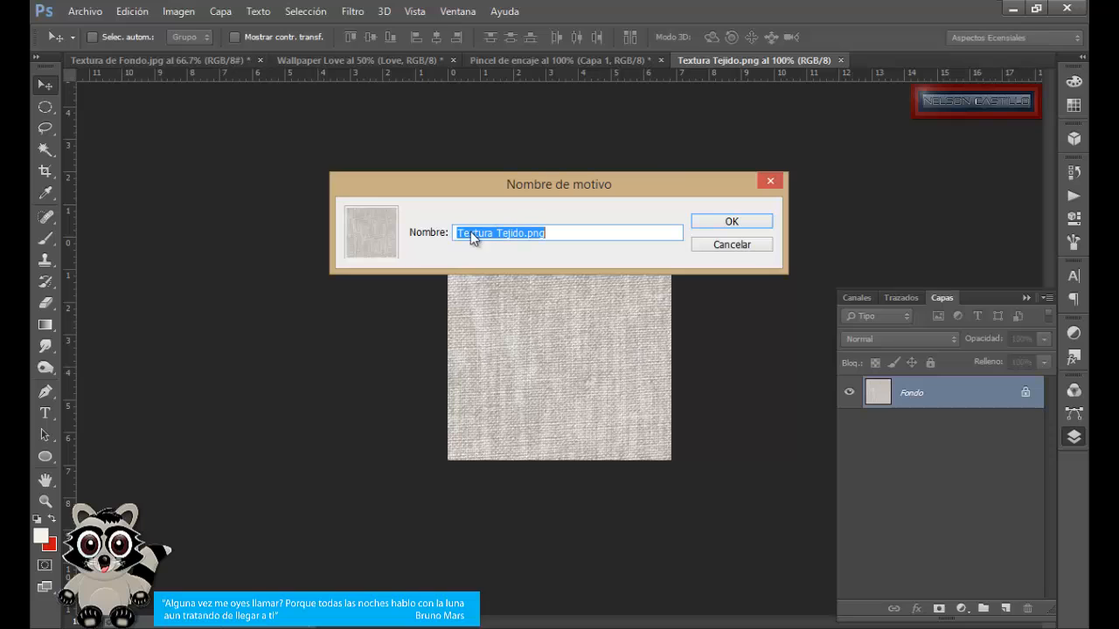
{"action": "left_click", "coordinate": [707, 223]}
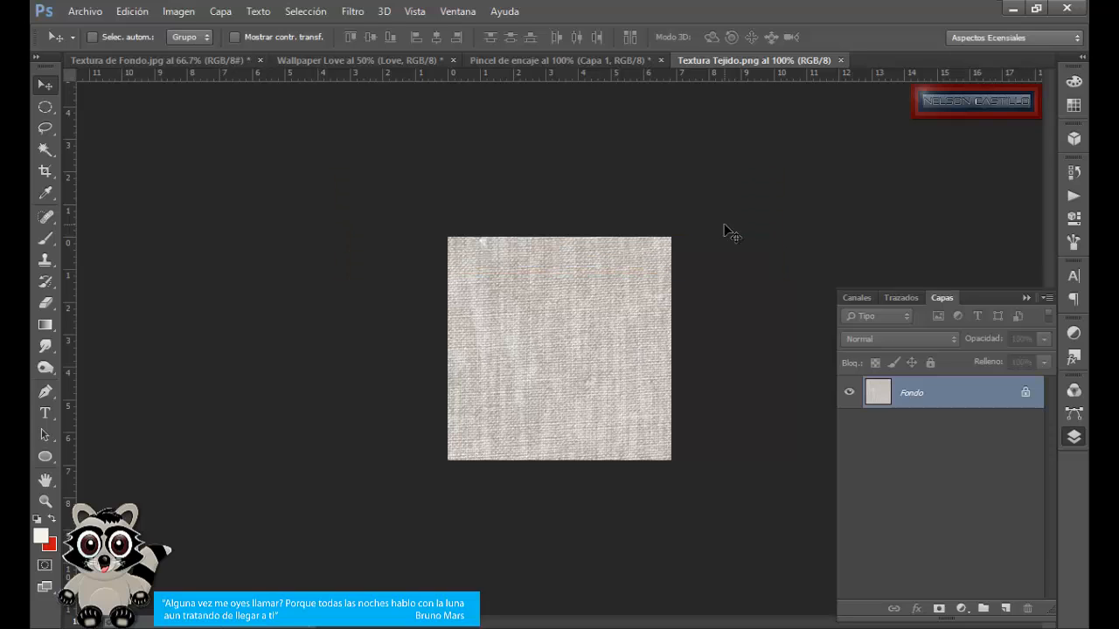
- Switch to the Wallpaper Love document and examine the Love text's font, size, color and tracking settings
{"action": "left_click", "coordinate": [408, 60]}
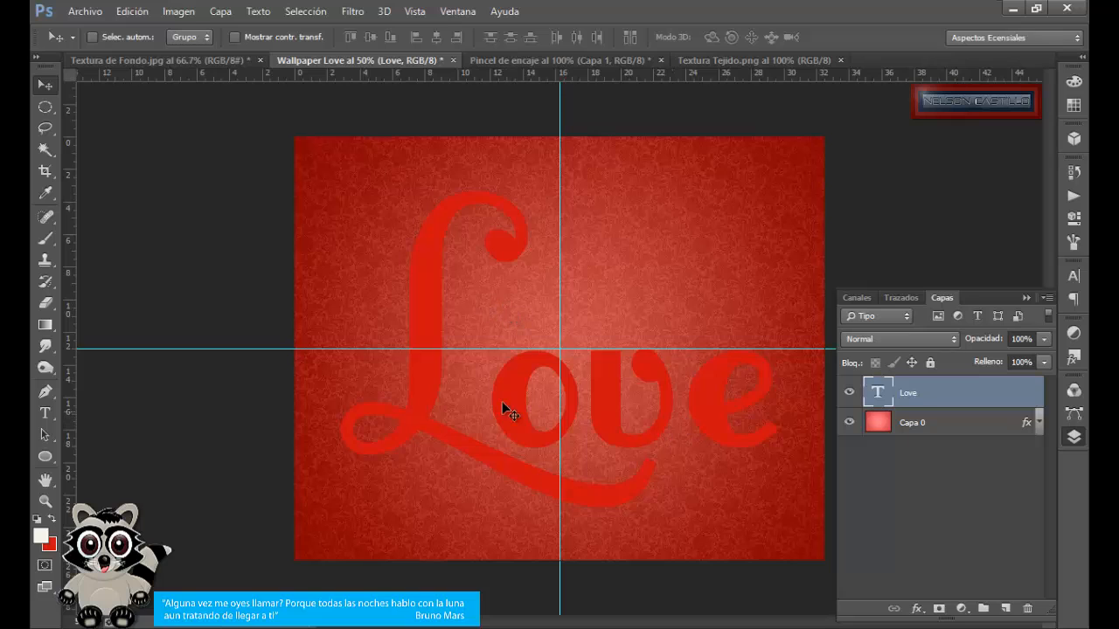
{"action": "left_click", "coordinate": [45, 412]}
{"action": "left_click", "coordinate": [179, 37]}
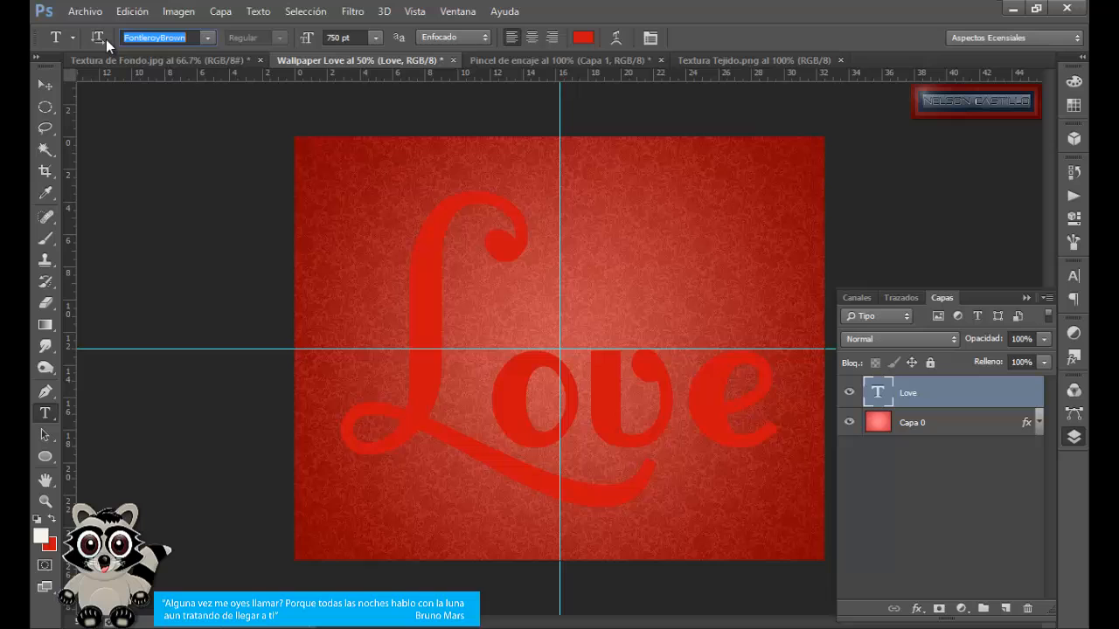
{"action": "left_click", "coordinate": [342, 38]}
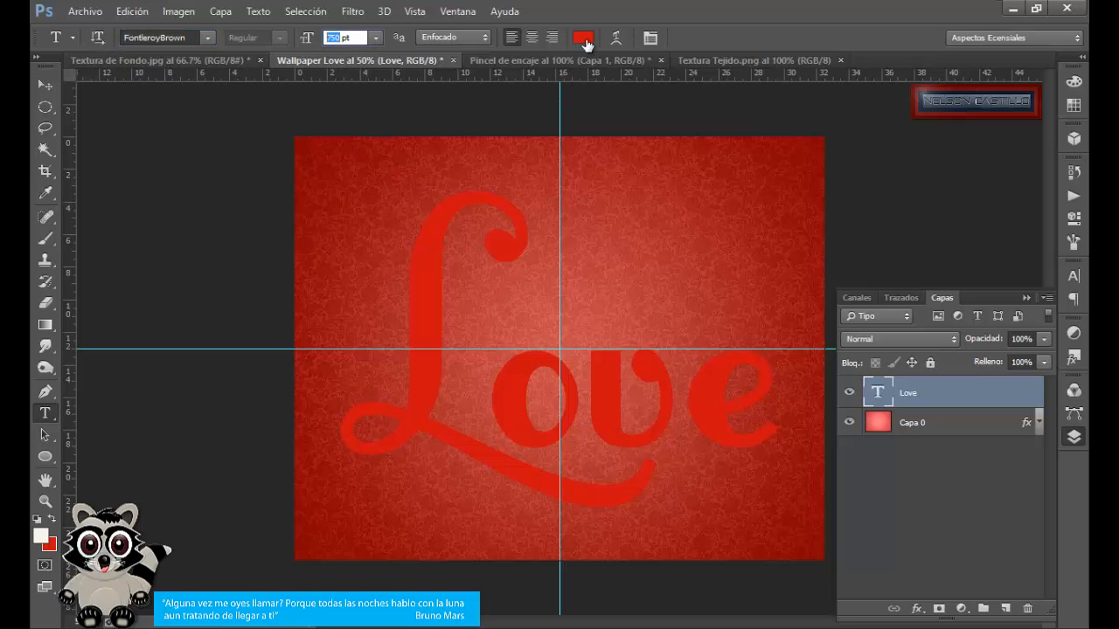
{"action": "left_click", "coordinate": [49, 545]}
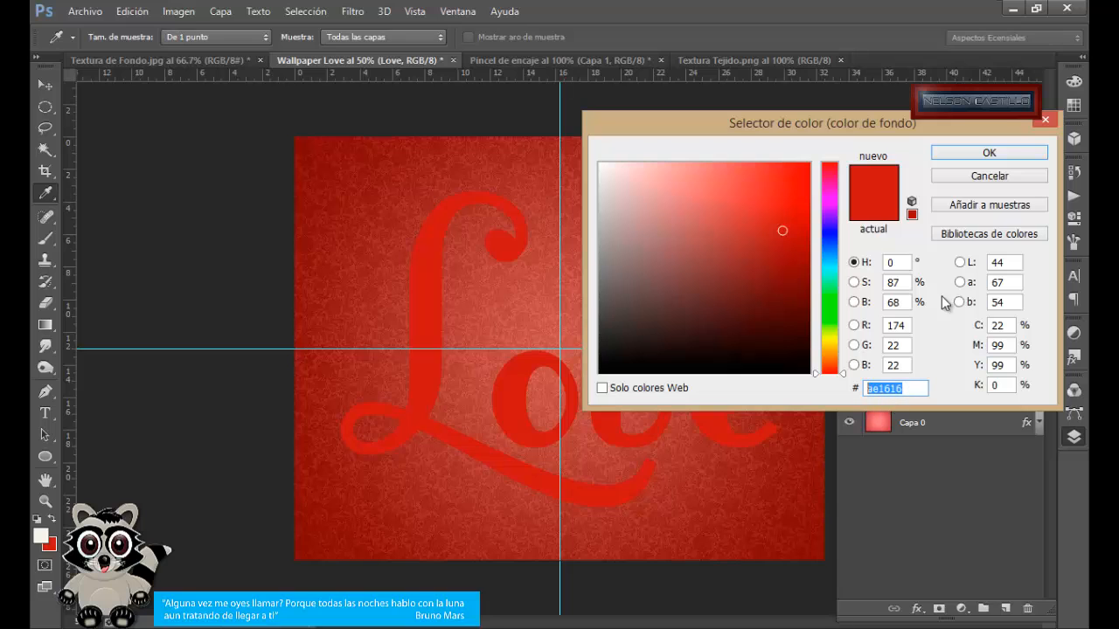
{"action": "left_click", "coordinate": [962, 156]}
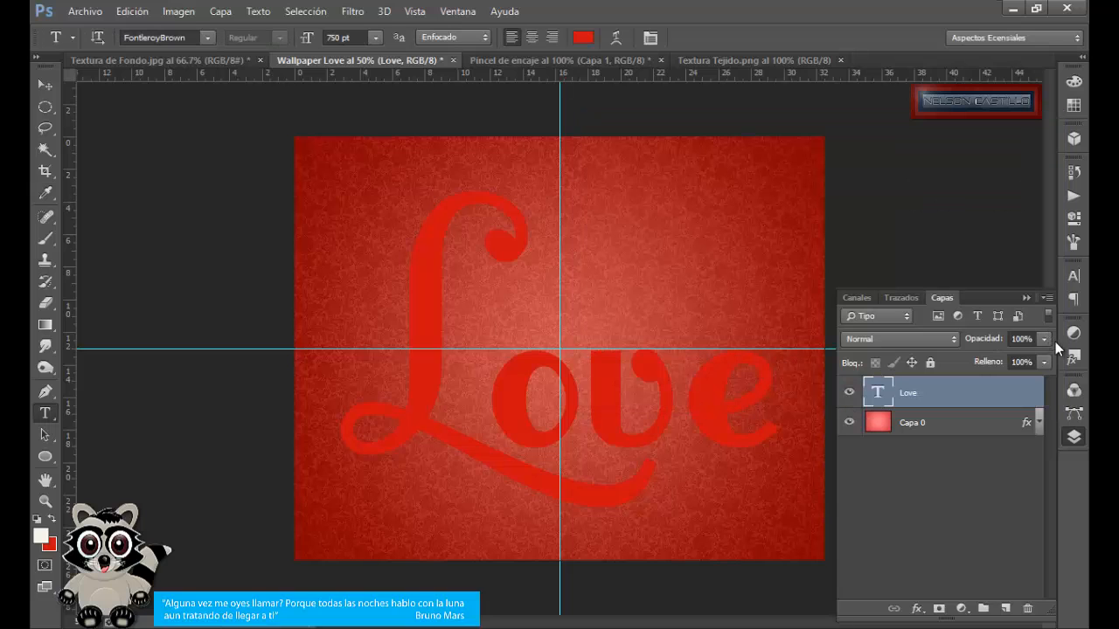
{"action": "left_click", "coordinate": [1074, 276]}
{"action": "left_click", "coordinate": [1010, 328]}
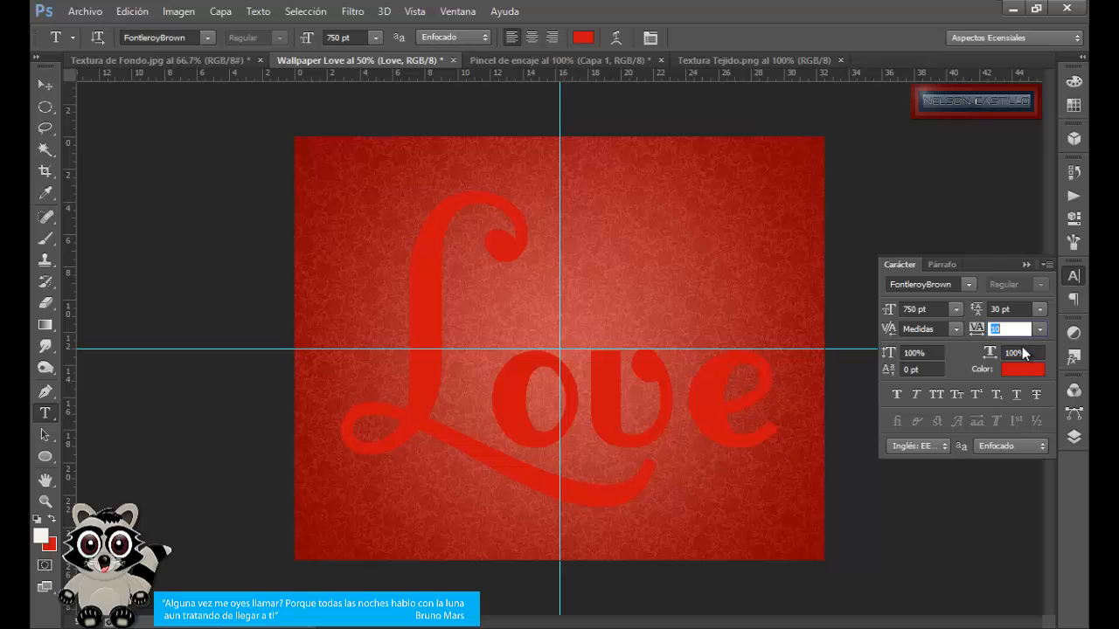
{"action": "left_click", "coordinate": [1026, 264]}
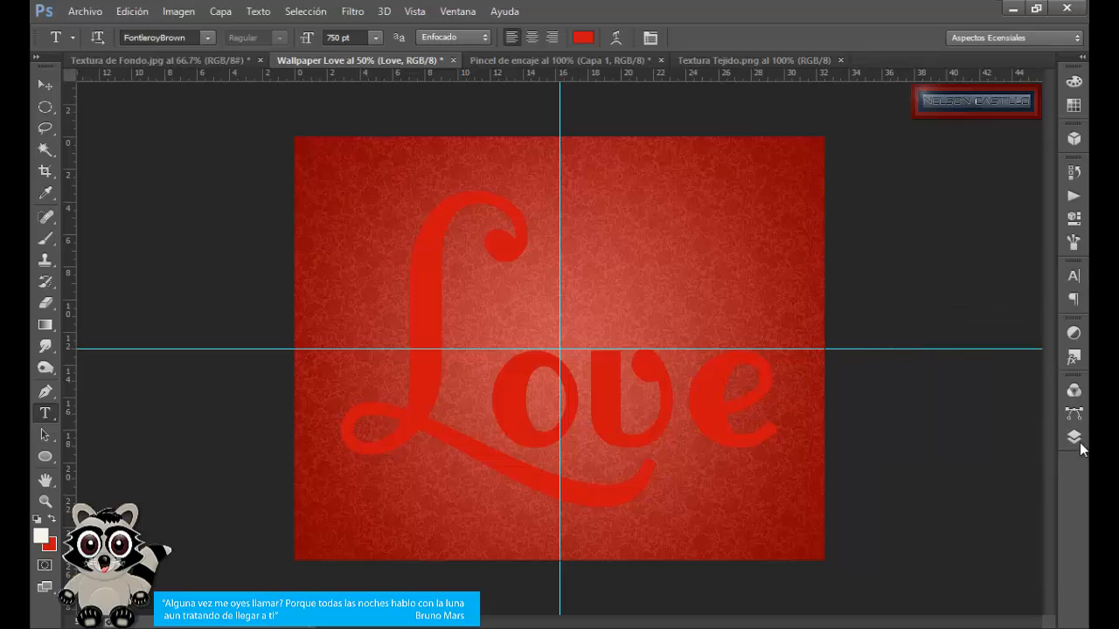
{"action": "left_click", "coordinate": [1074, 437]}
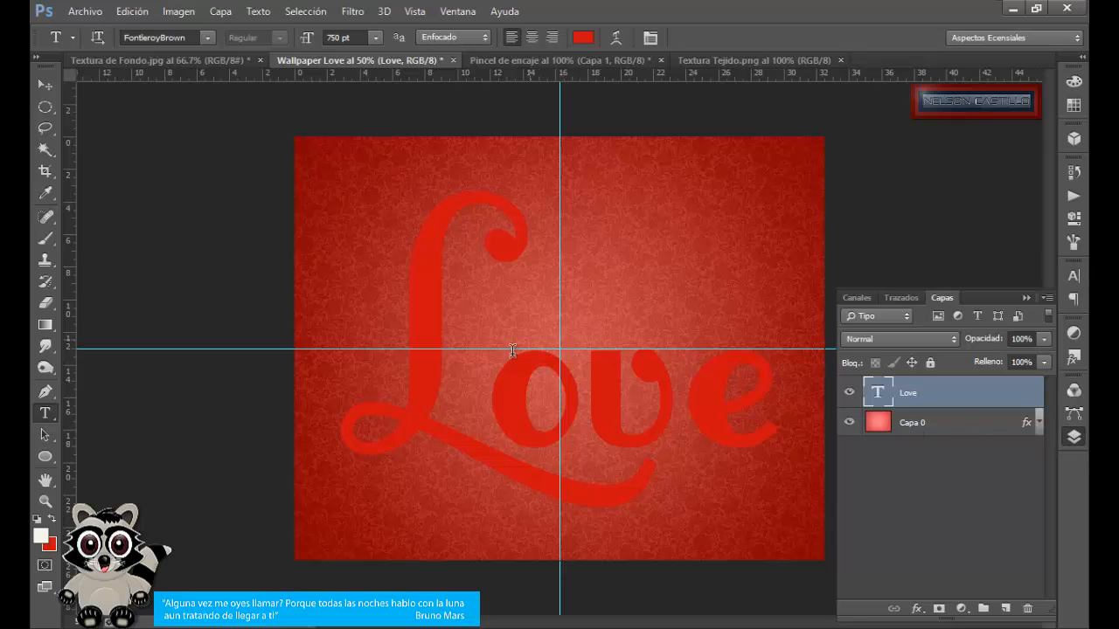
- Add a Bevel and Emboss effect to the Love text layer with a size of 16 px
{"action": "right_click", "coordinate": [958, 398]}
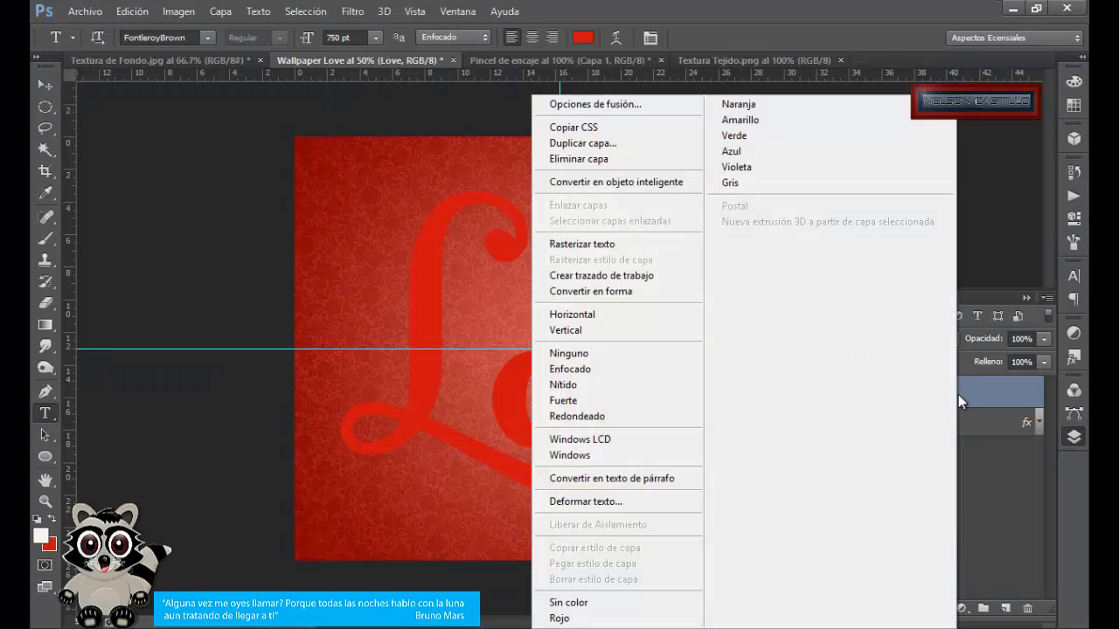
{"action": "left_click", "coordinate": [590, 105]}
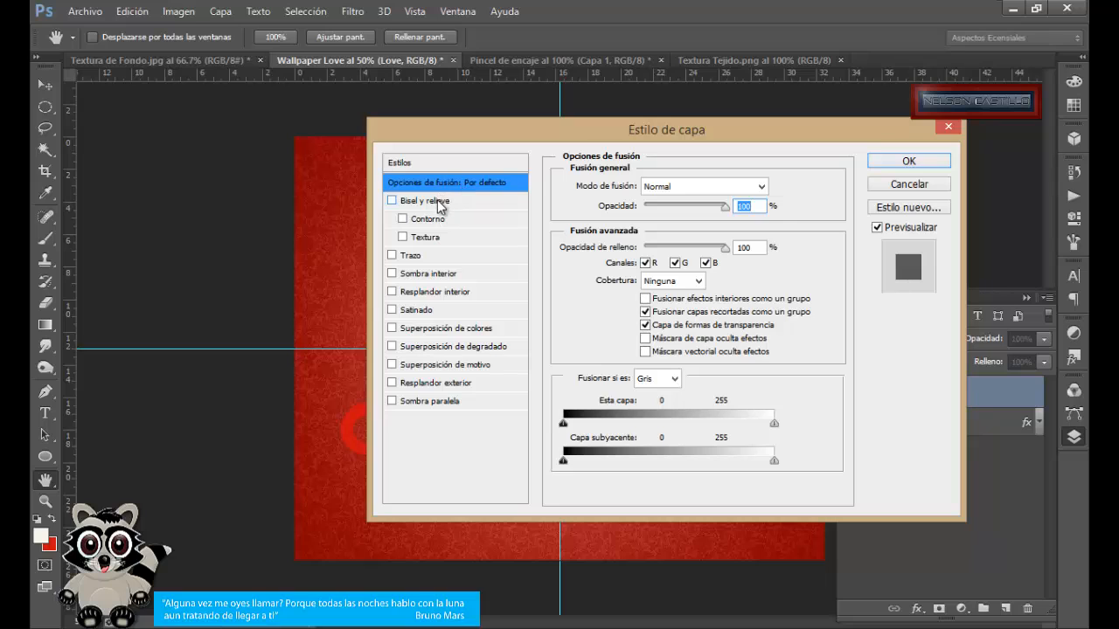
{"action": "left_click", "coordinate": [438, 203]}
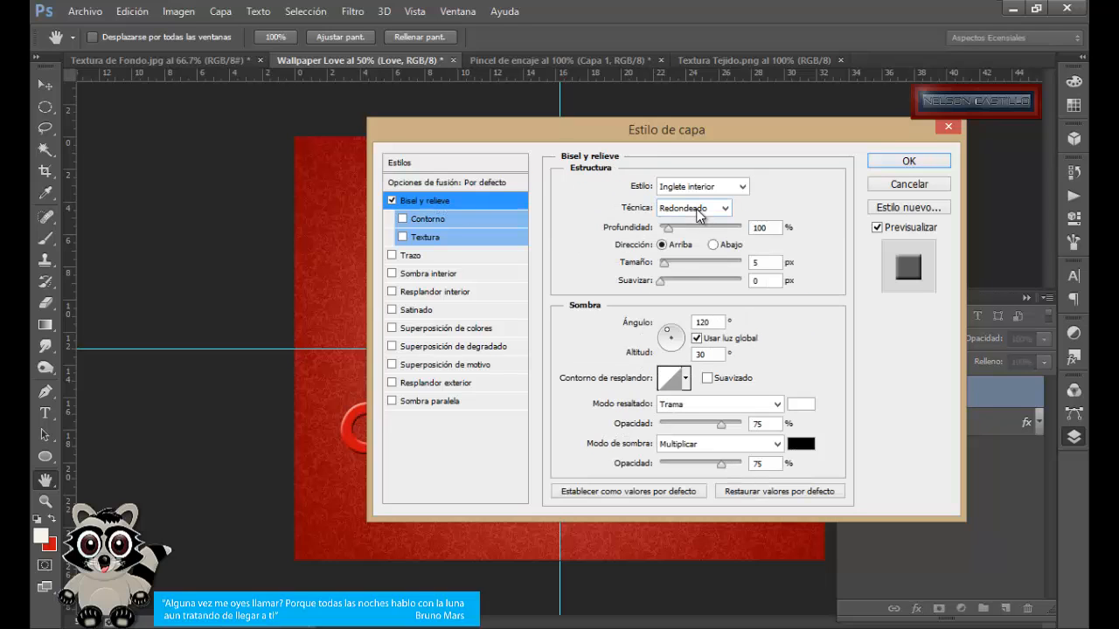
{"action": "left_click", "coordinate": [752, 262]}
{"action": "type", "text": "1"}
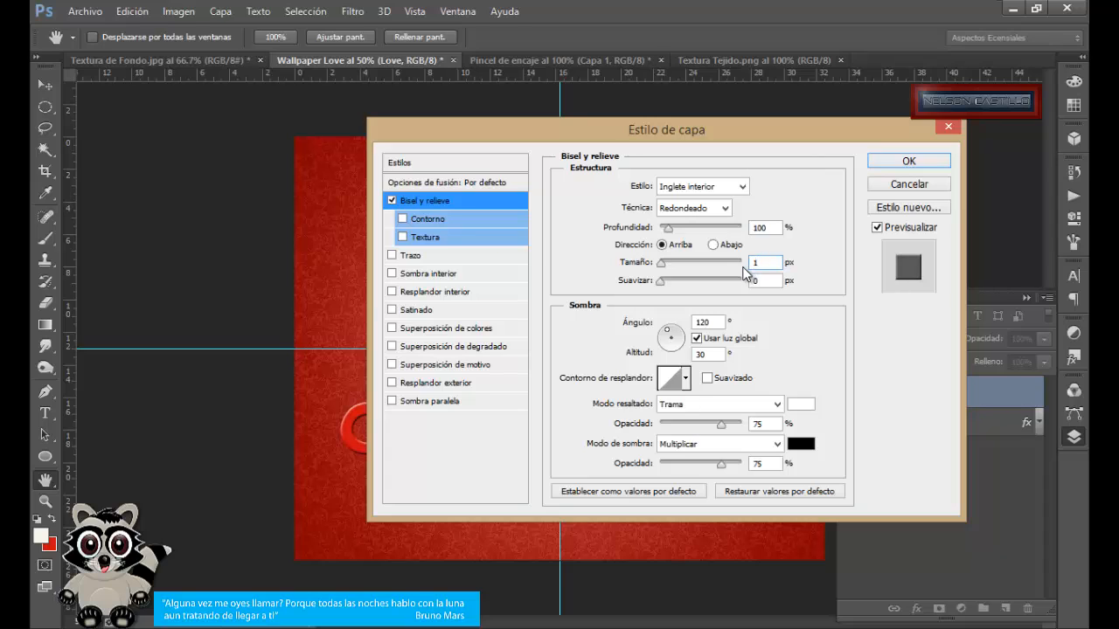
{"action": "type", "text": "6"}
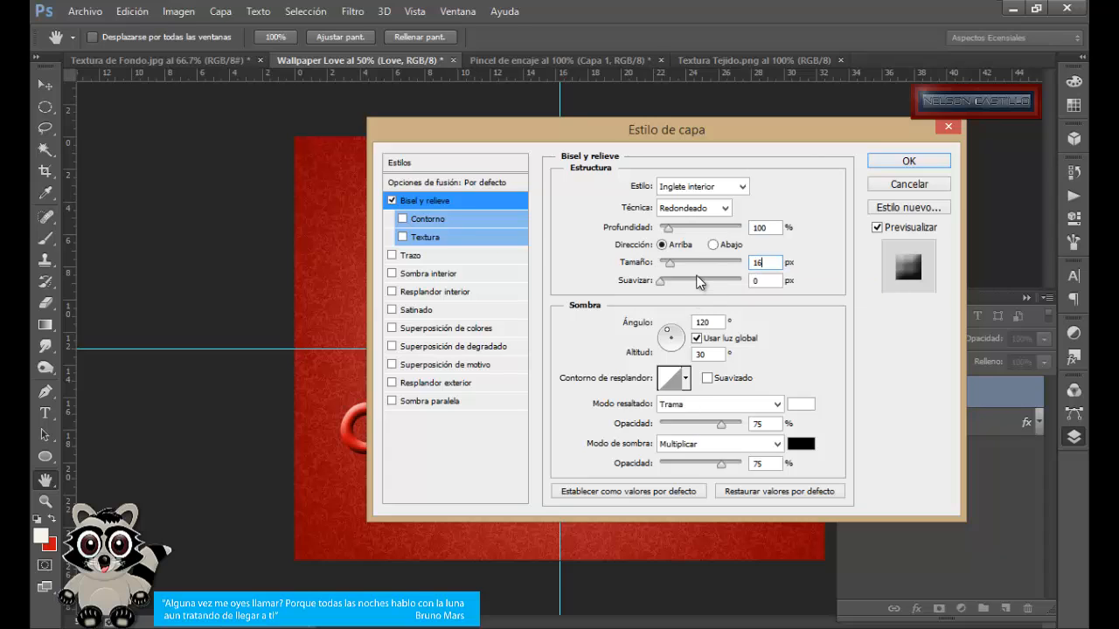
- Set the bevel's shading angle to 122°, keep the altitude at 30° and choose the S-shaped Gaussian gloss contour
{"action": "left_click", "coordinate": [708, 321]}
{"action": "left_click", "coordinate": [706, 354]}
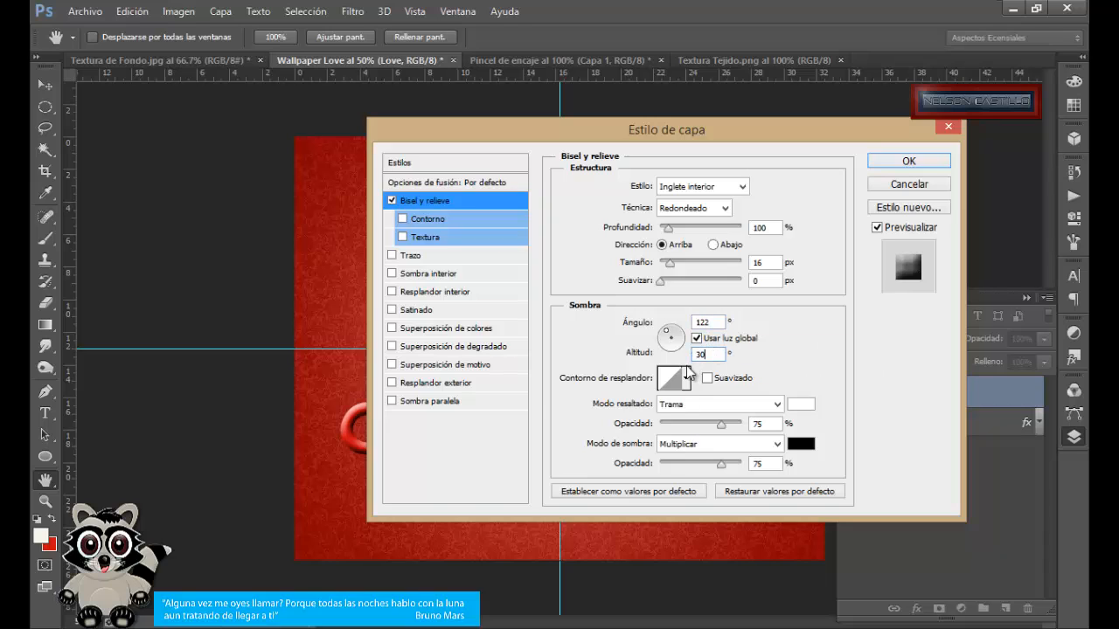
{"action": "left_click", "coordinate": [687, 380]}
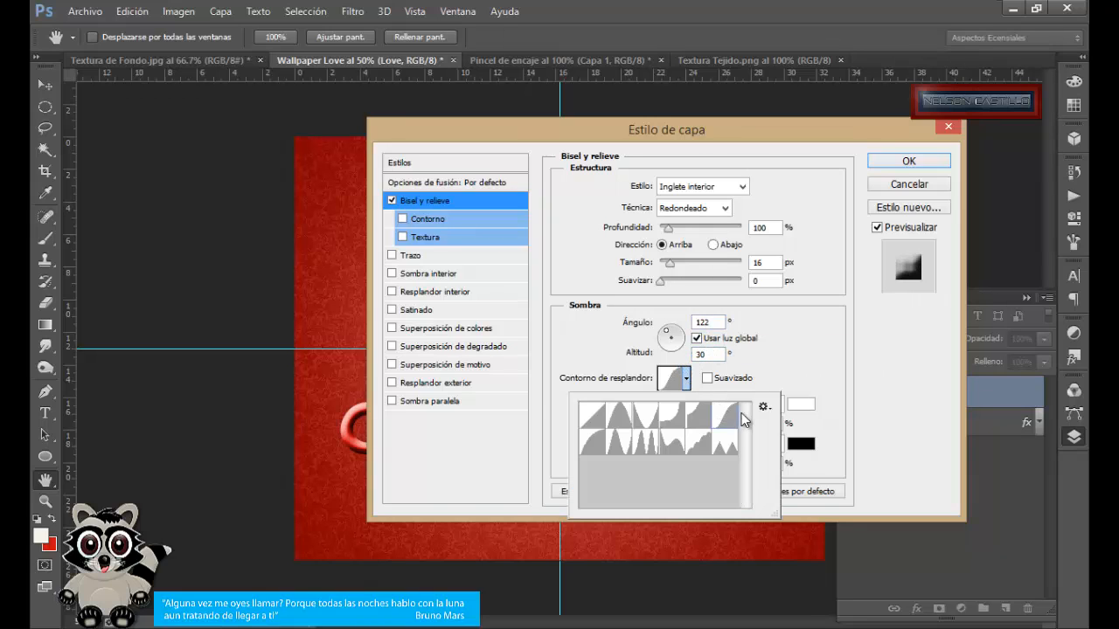
{"action": "left_click", "coordinate": [842, 388]}
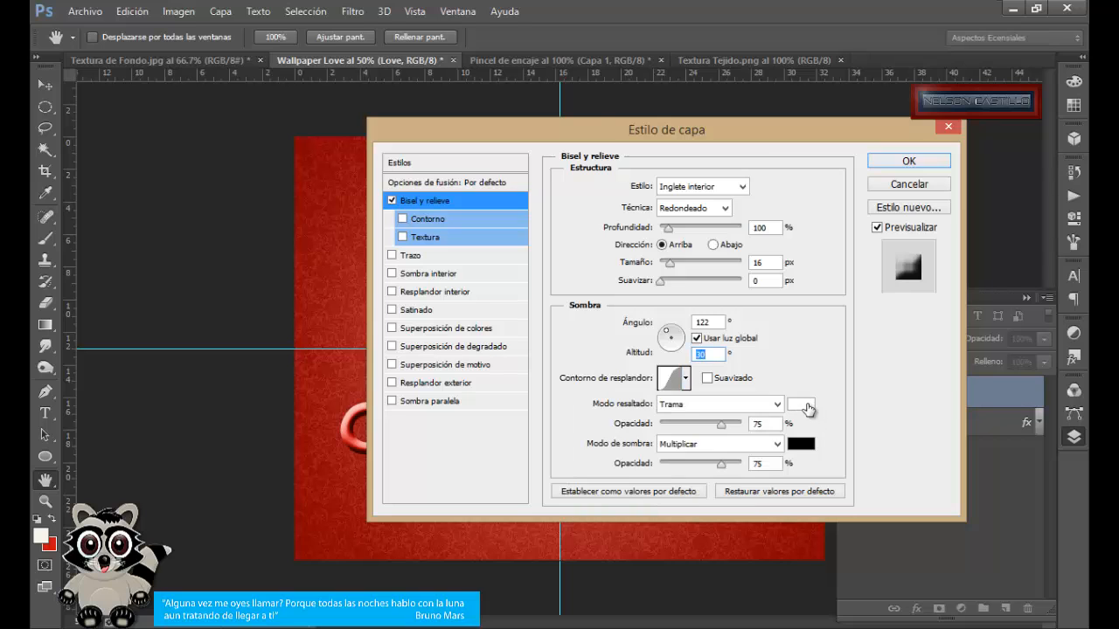
- Set the bevel's highlight color to #7b2e2e
{"action": "left_click", "coordinate": [802, 405]}
{"action": "type", "text": "7b2e2e"}
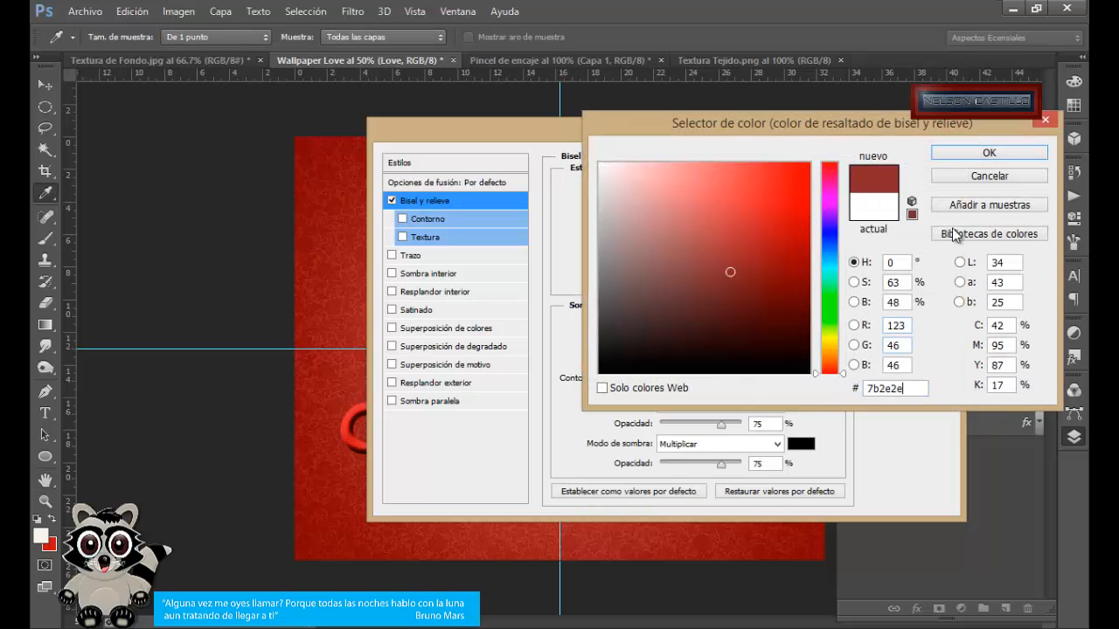
{"action": "left_click", "coordinate": [967, 160]}
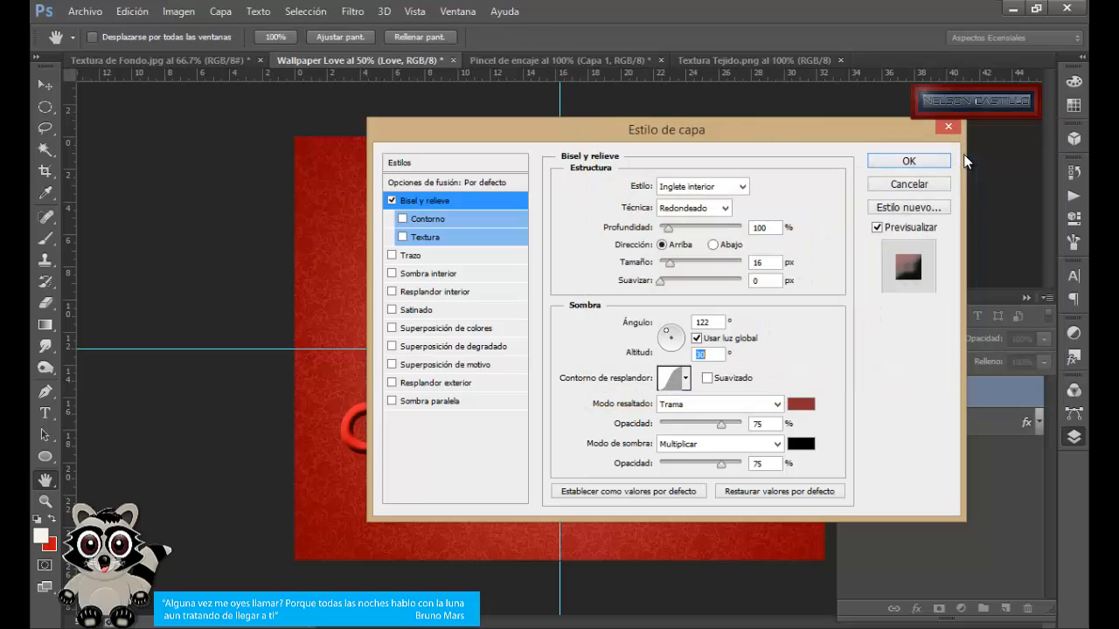
- Set the bevel's shadow color to #b26969, leaving the shadow opacity at 75%
{"action": "left_click", "coordinate": [763, 464]}
{"action": "left_click", "coordinate": [799, 446]}
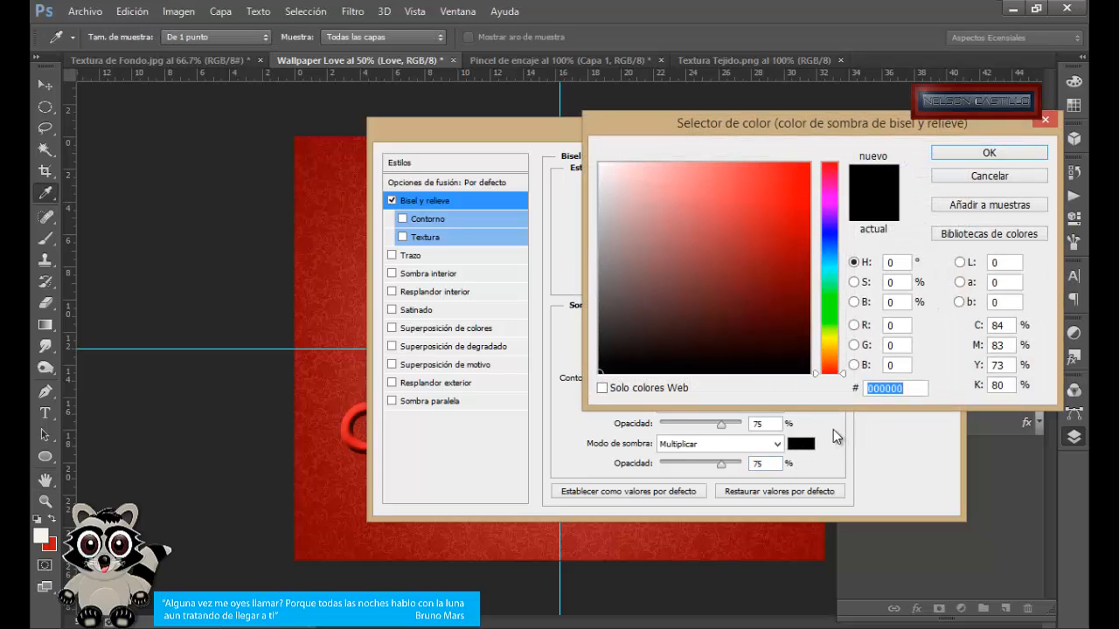
{"action": "type", "text": "b2"}
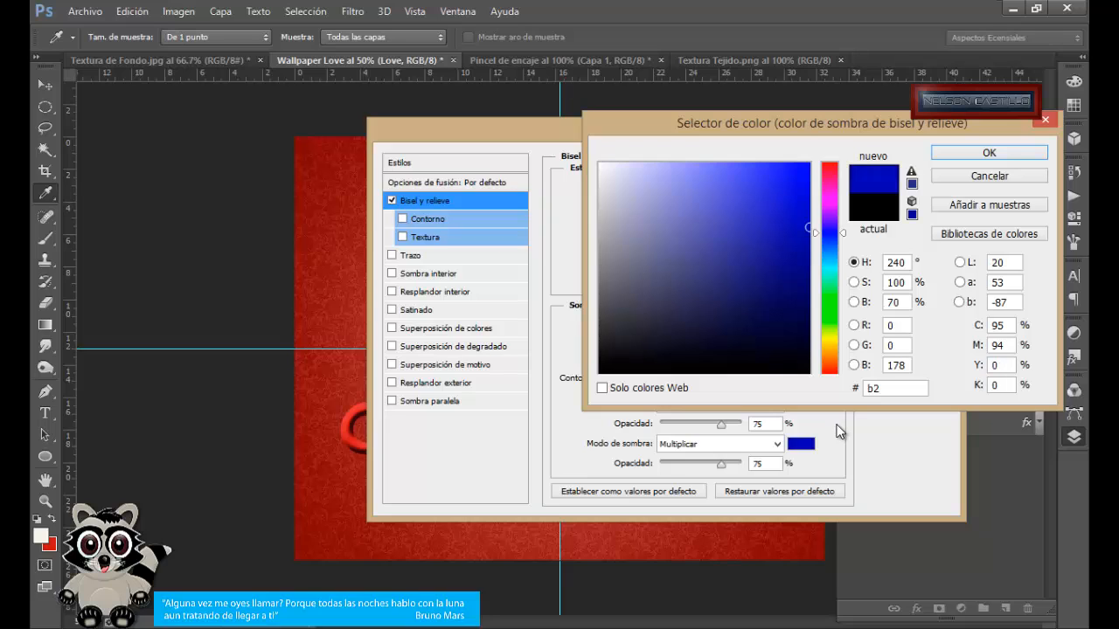
{"action": "type", "text": "6969"}
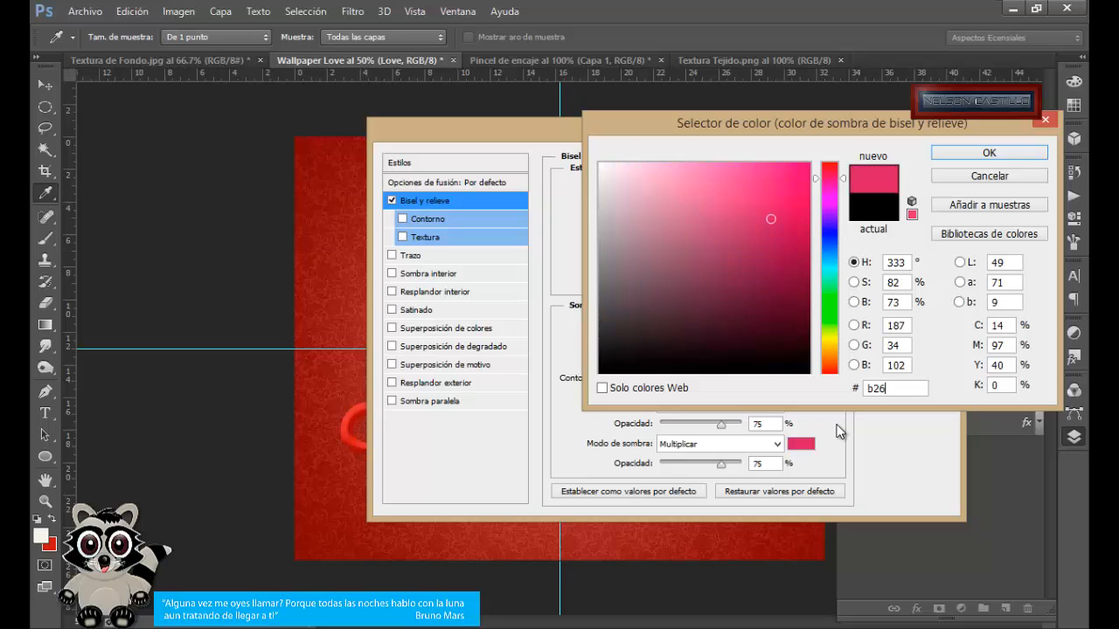
{"action": "left_click", "coordinate": [993, 154]}
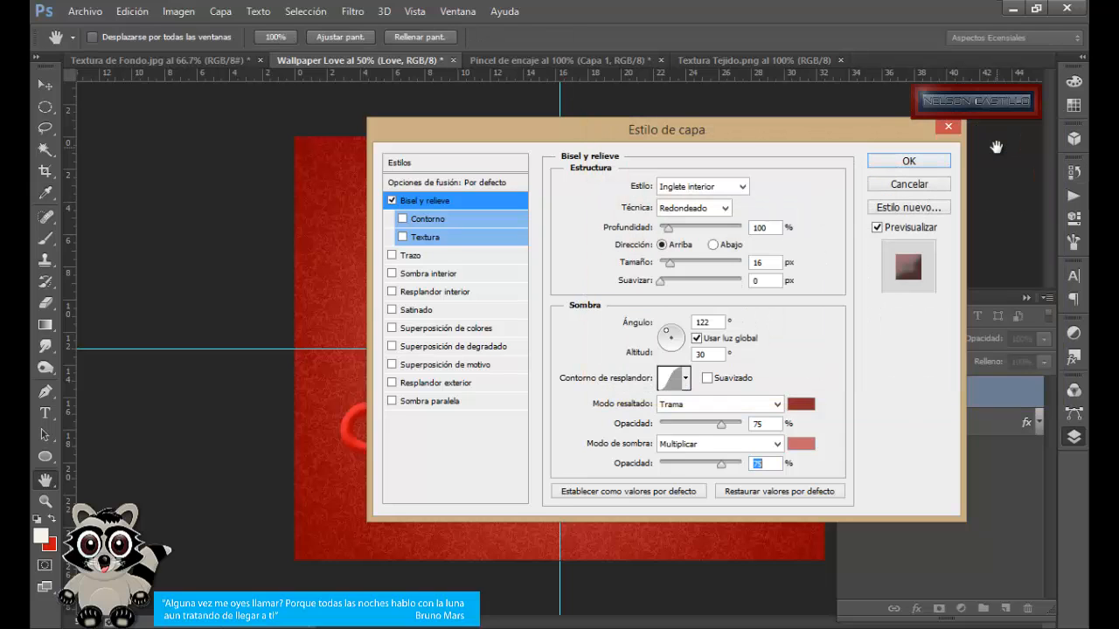
- Add a Texture to the Love layer's bevel using the fabric pattern, with 100% scale and a depth of +25%
{"action": "left_click", "coordinate": [427, 239]}
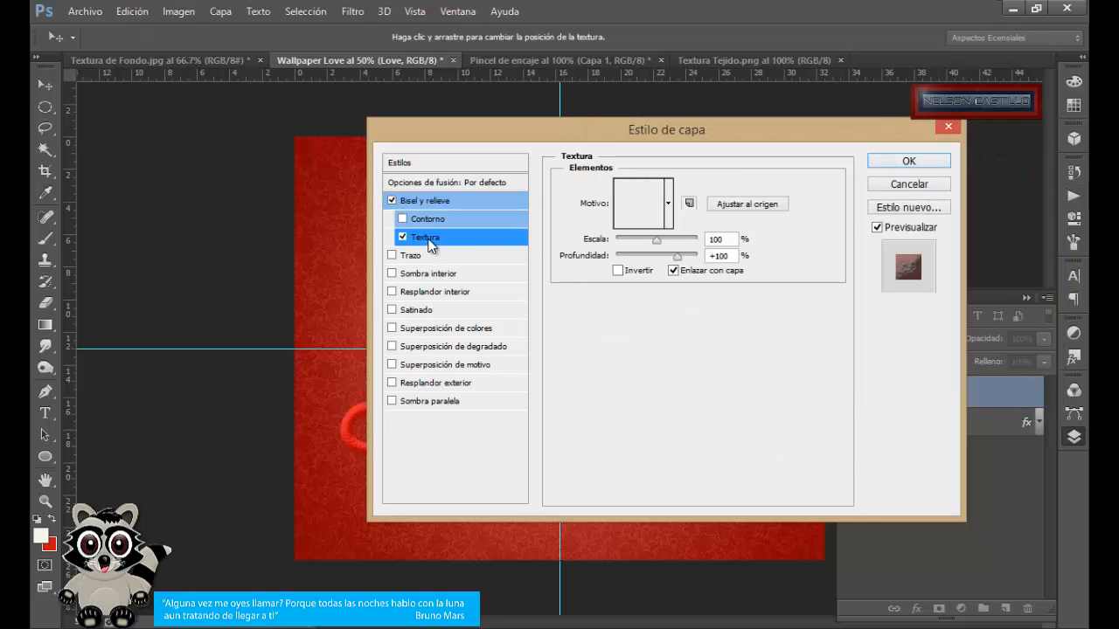
{"action": "left_click", "coordinate": [668, 206]}
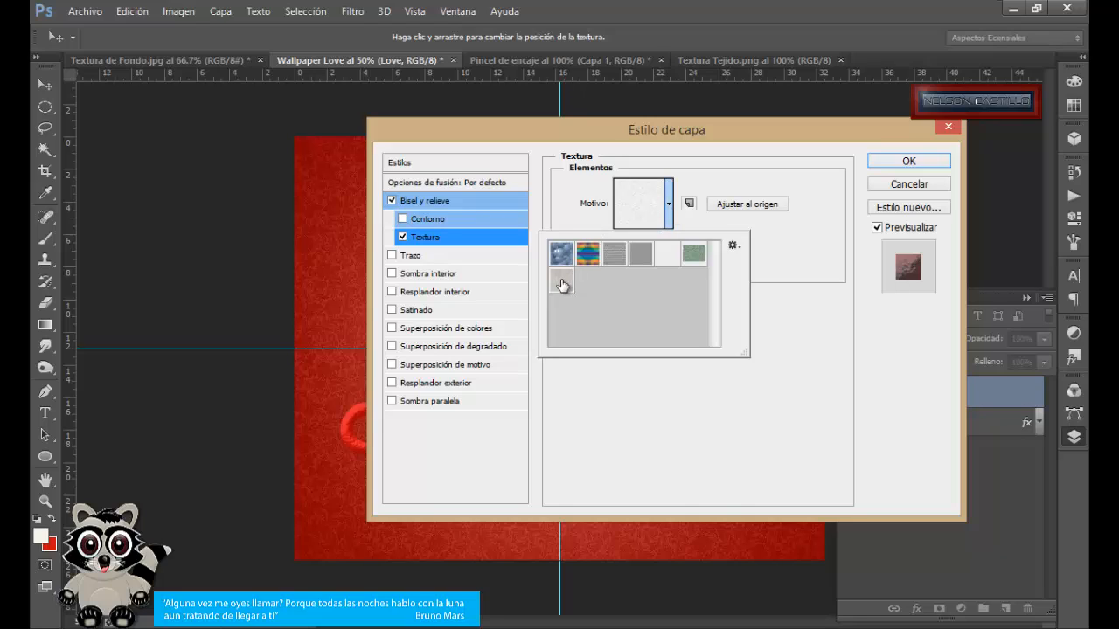
{"action": "left_click", "coordinate": [562, 285]}
{"action": "left_click", "coordinate": [670, 203]}
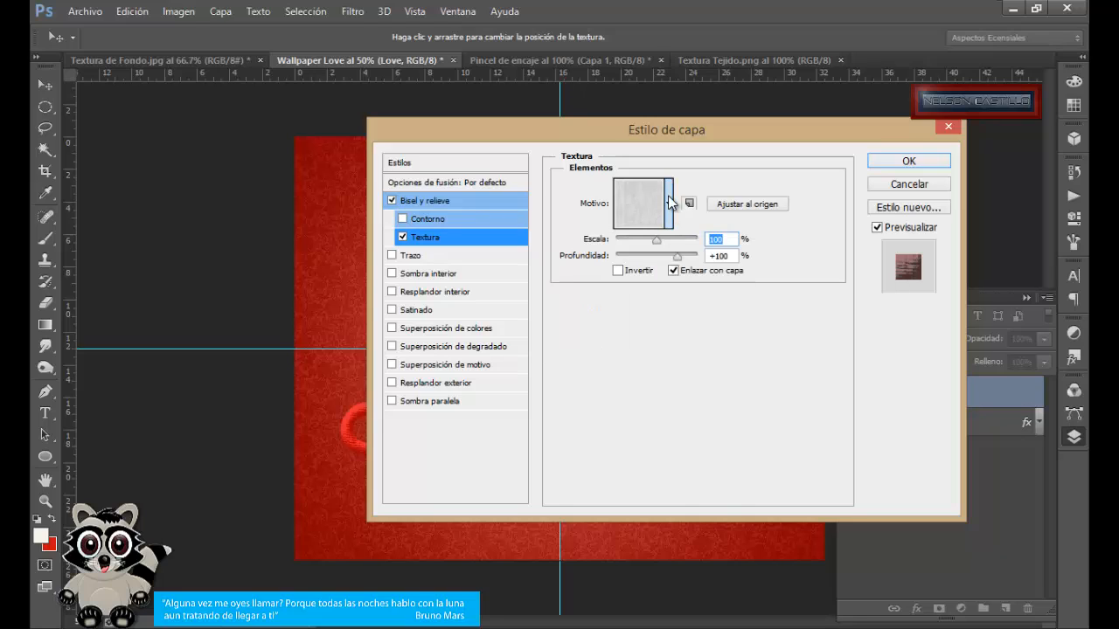
{"action": "left_click_drag", "start_coordinate": [730, 258], "coordinate": [719, 259]}
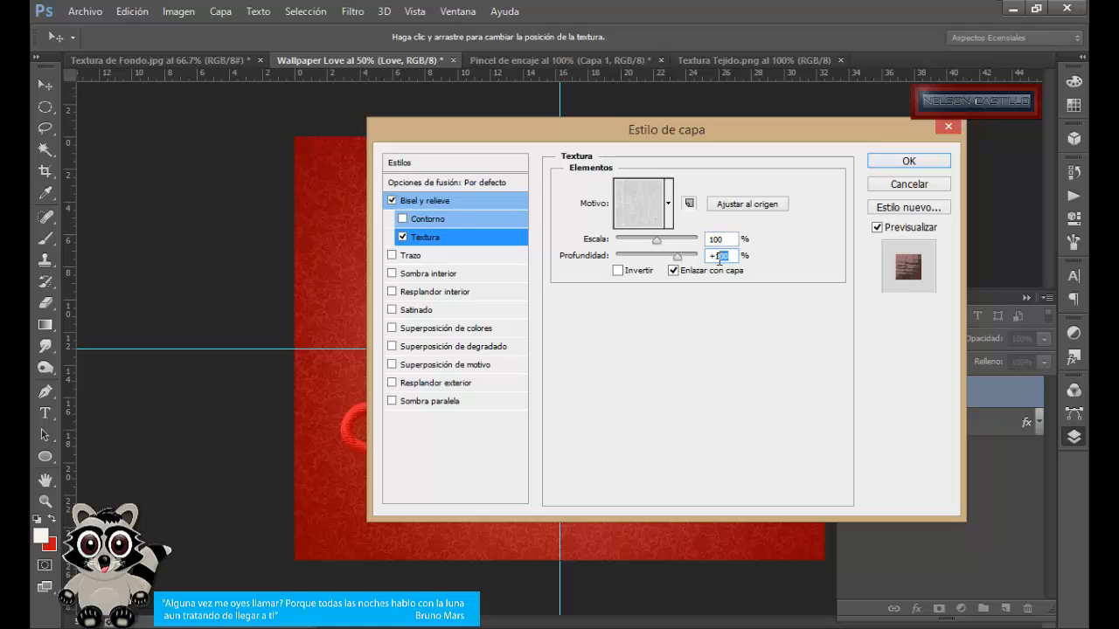
{"action": "type", "text": "25"}
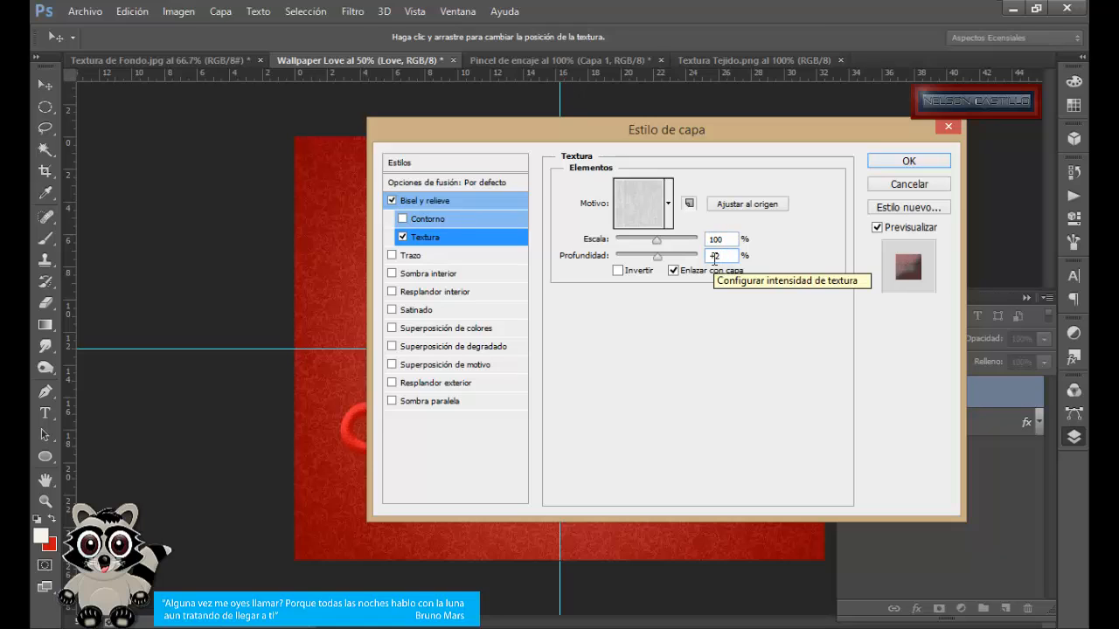
- Add an Inner Shadow to the Love layer in Multiply mode with color #665252
{"action": "left_click", "coordinate": [445, 278]}
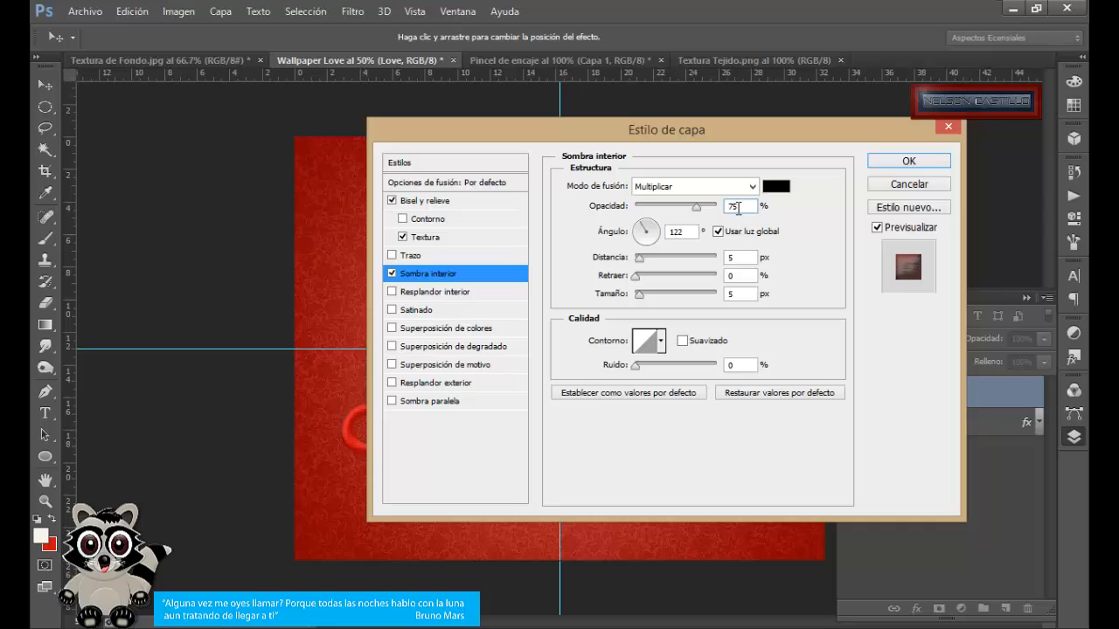
{"action": "double_click", "coordinate": [737, 207]}
{"action": "left_click", "coordinate": [776, 189]}
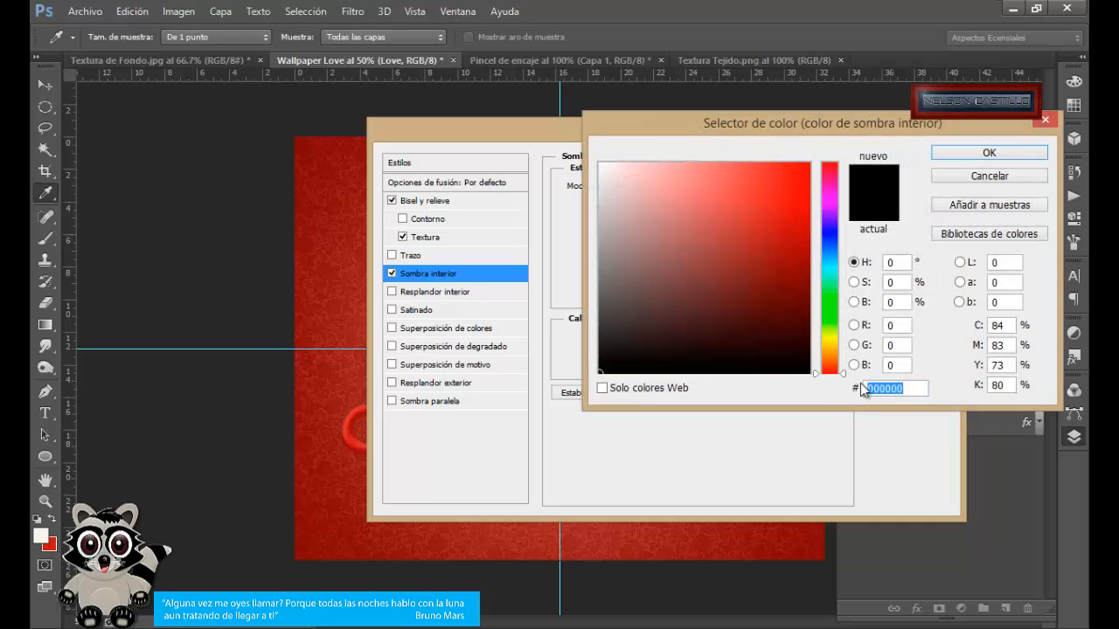
{"action": "type", "text": "6"}
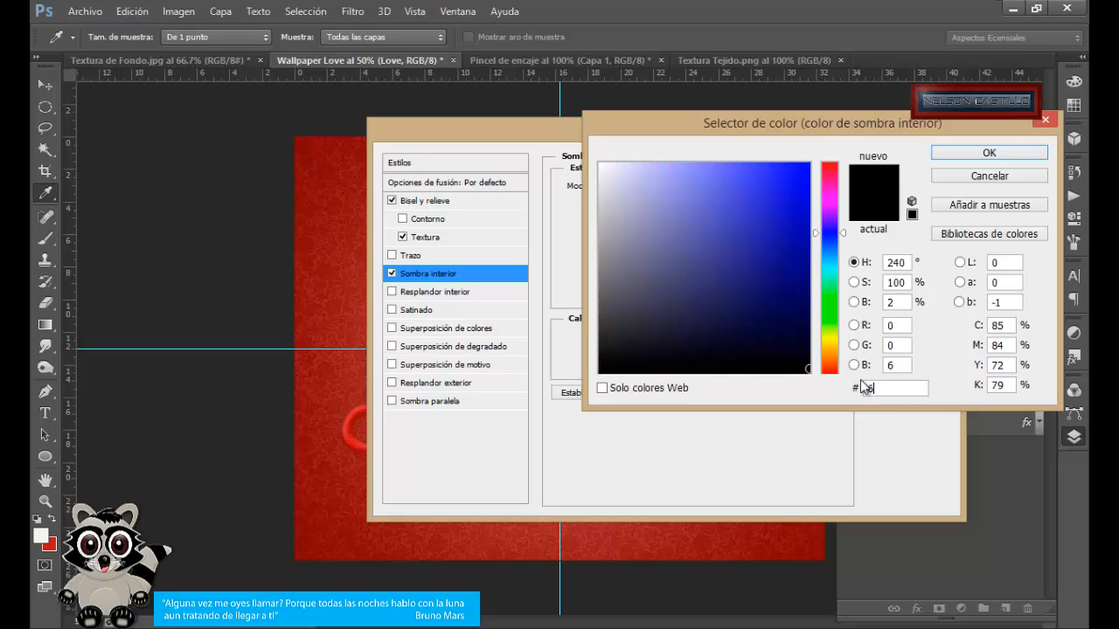
{"action": "type", "text": "65"}
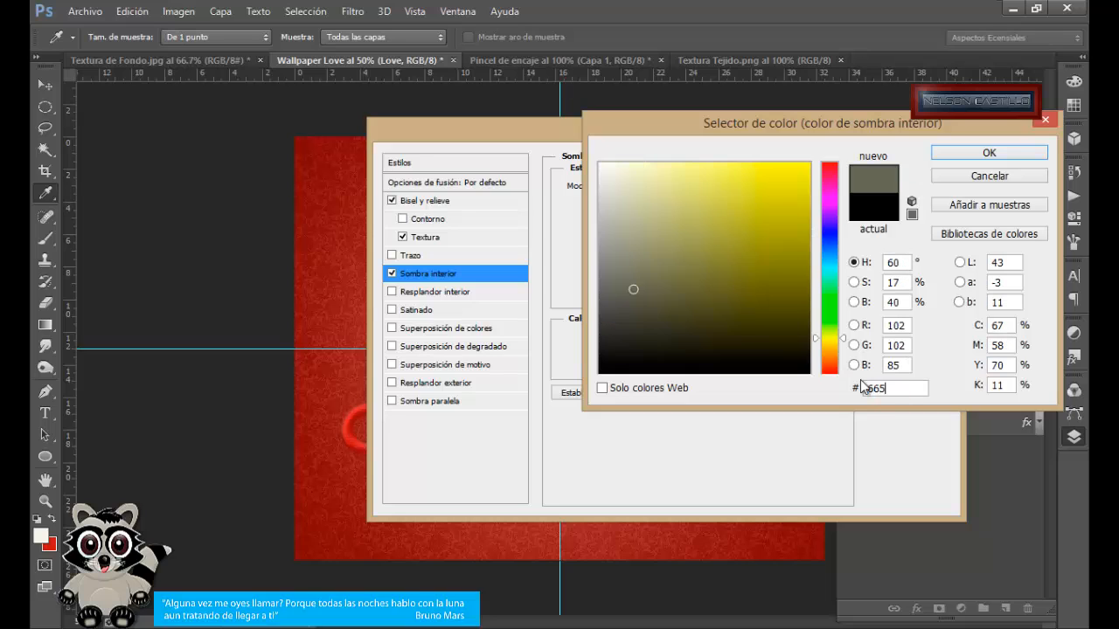
{"action": "type", "text": "252"}
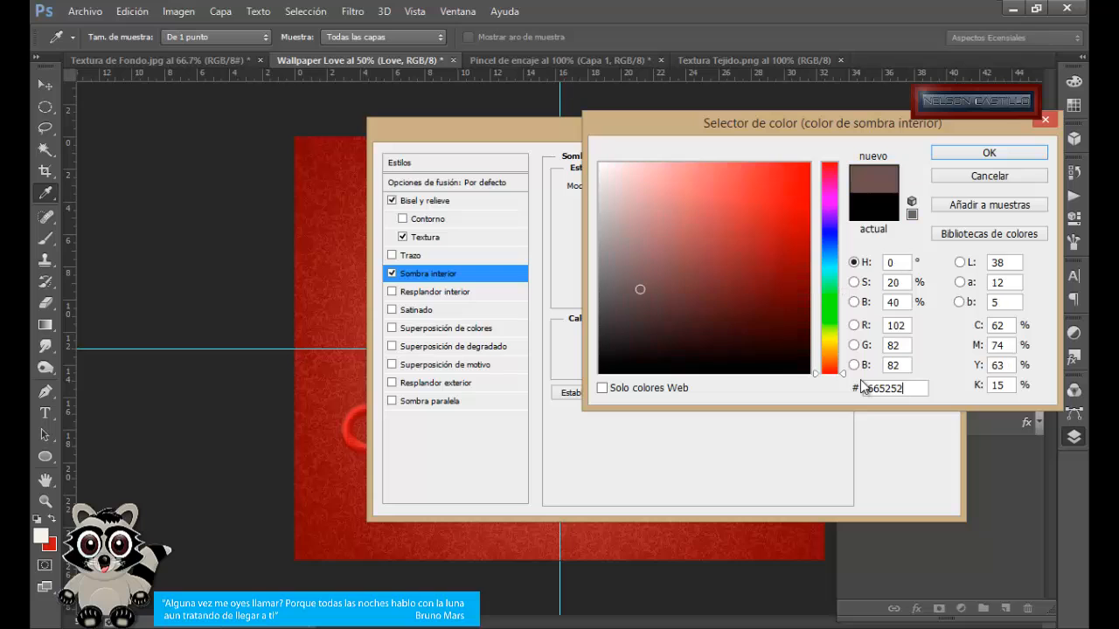
{"action": "left_click", "coordinate": [962, 155]}
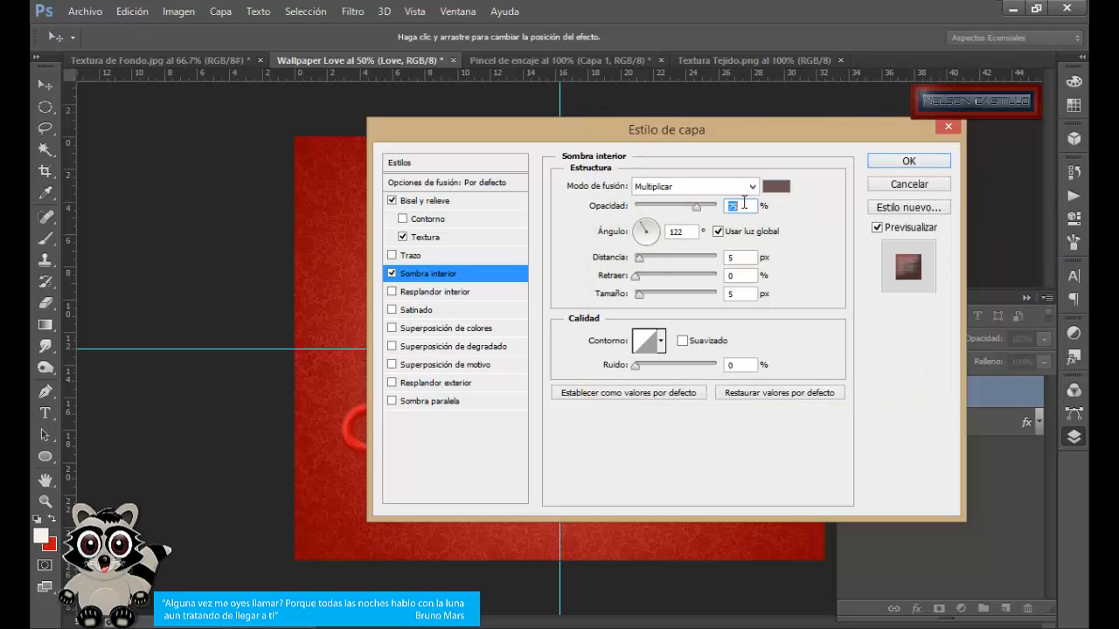
- Set the inner shadow's distance to 0 px and size to 16 px, keeping 75% opacity and the 122° angle
{"action": "double_click", "coordinate": [686, 231]}
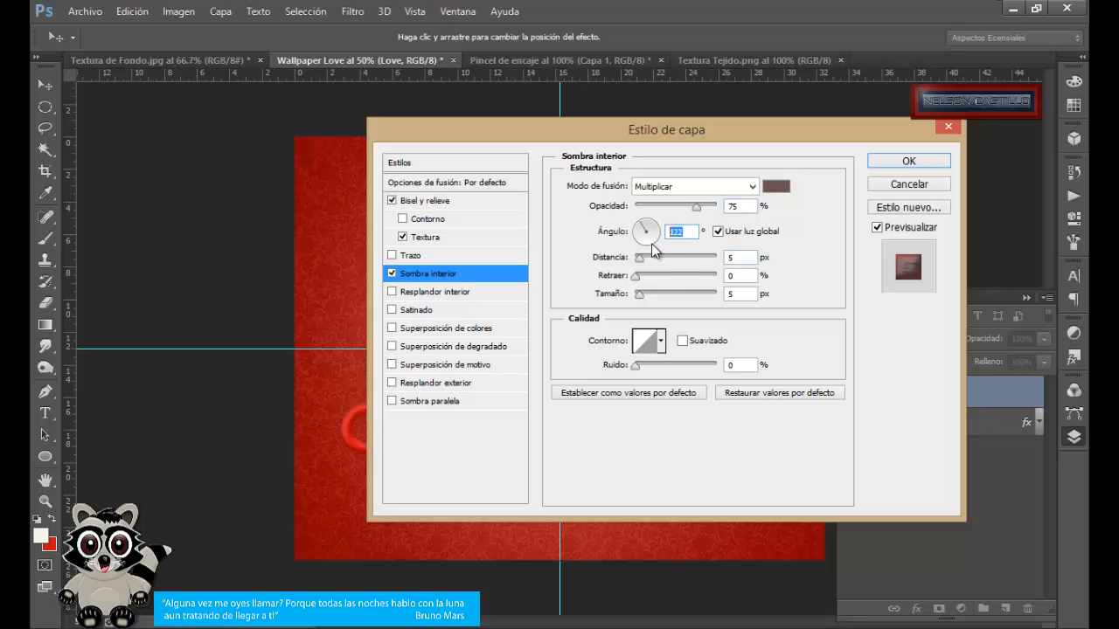
{"action": "double_click", "coordinate": [741, 259]}
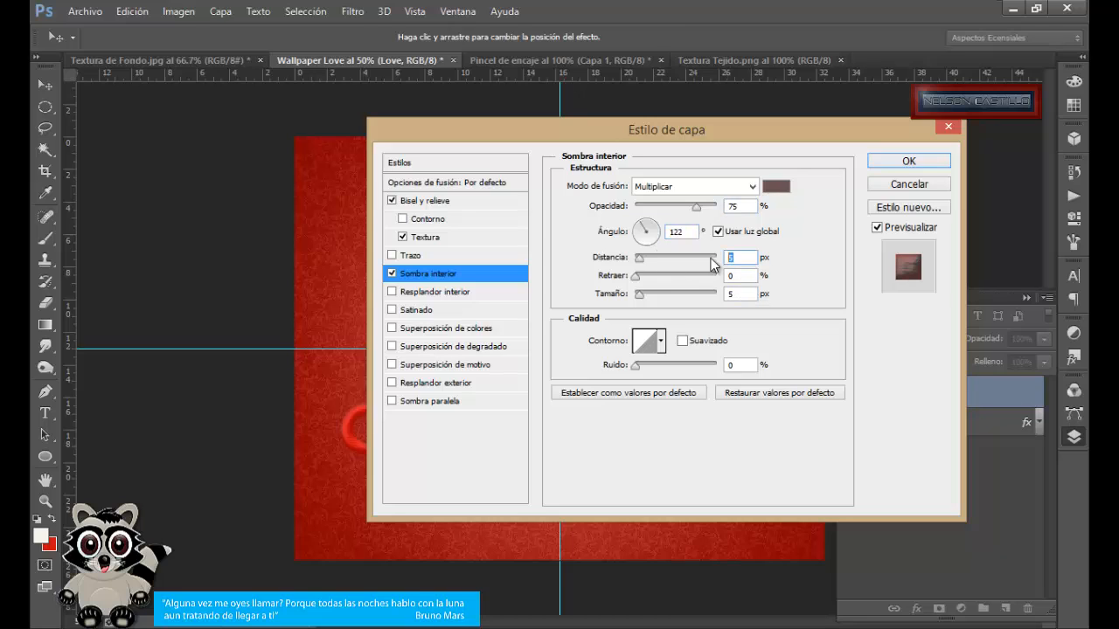
{"action": "type", "text": "0"}
{"action": "double_click", "coordinate": [730, 293]}
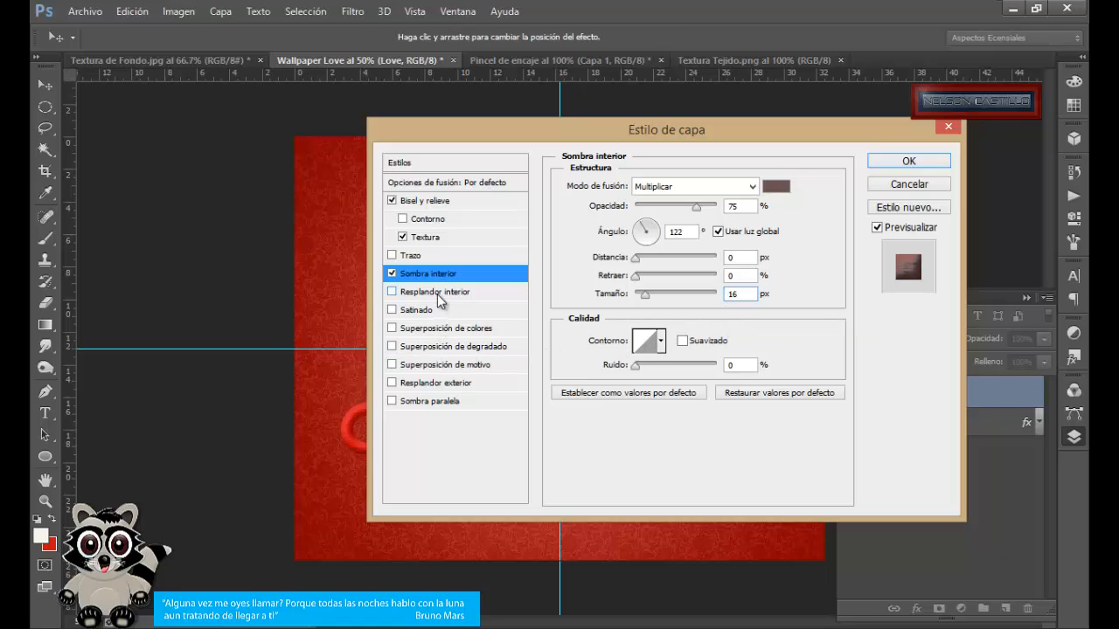
- Add an Outer Glow with color #84261f at 75% opacity and 5 px size, and apply the layer style
{"action": "left_click", "coordinate": [437, 384]}
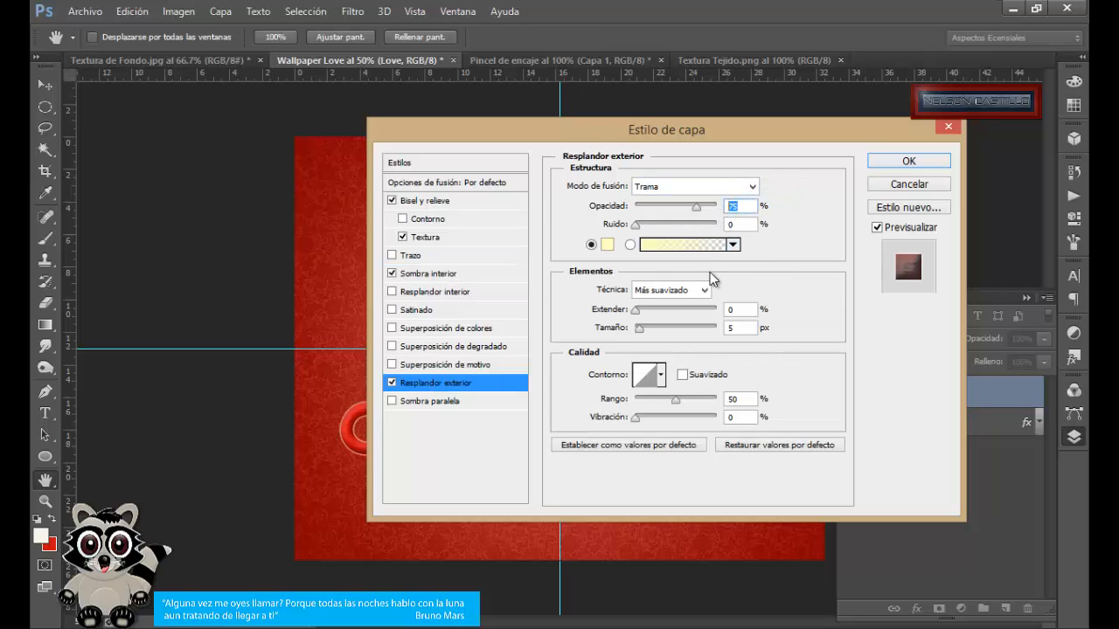
{"action": "left_click", "coordinate": [607, 246]}
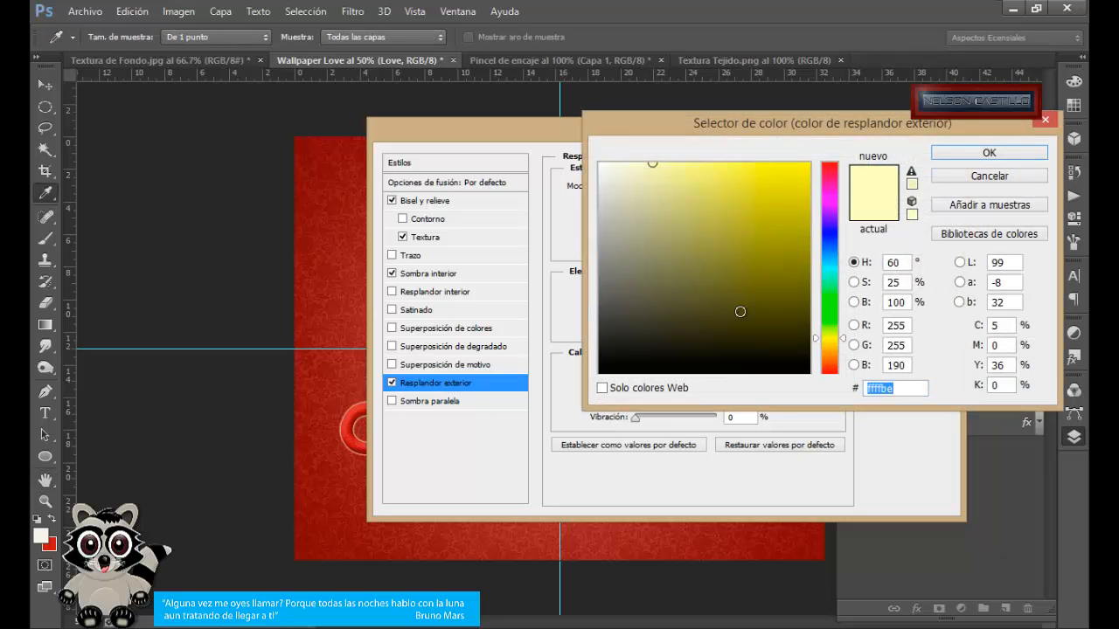
{"action": "type", "text": "842"}
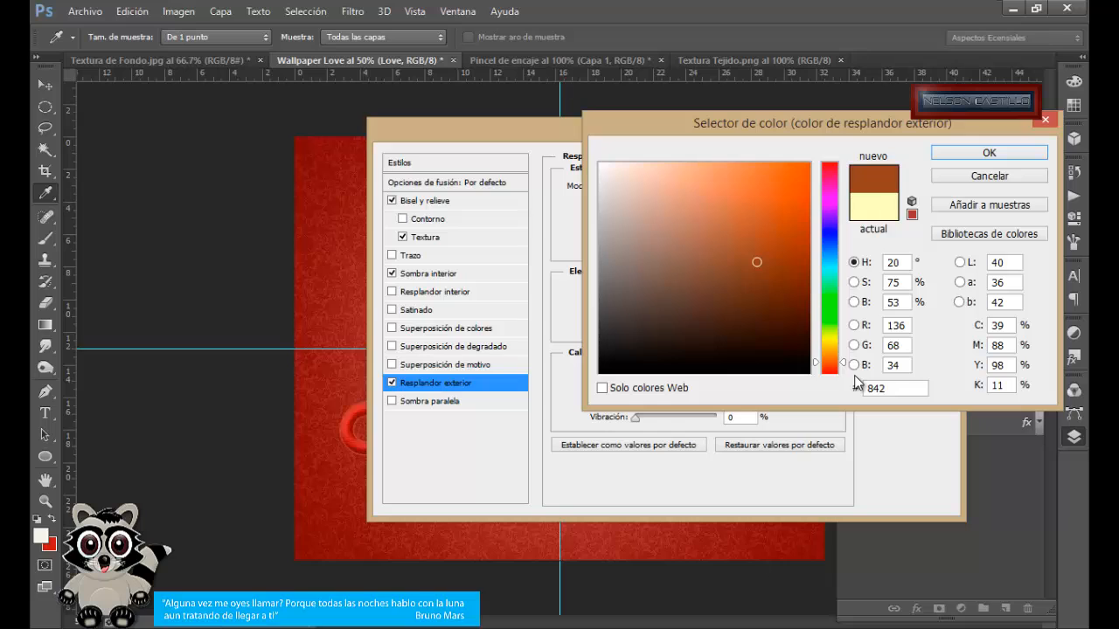
{"action": "type", "text": "61f"}
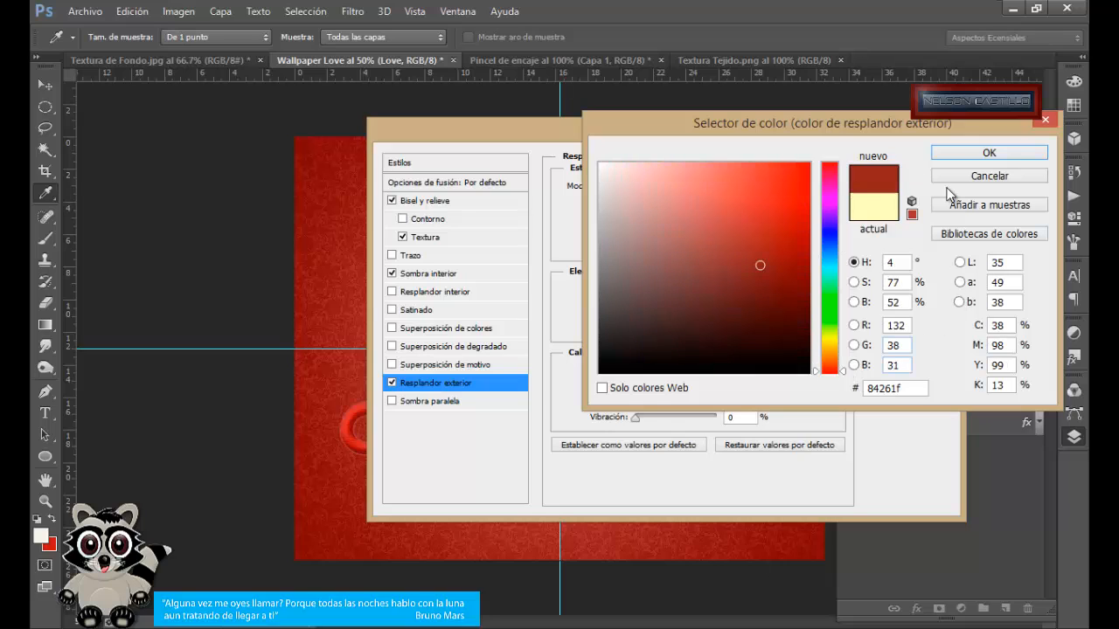
{"action": "left_click", "coordinate": [956, 155]}
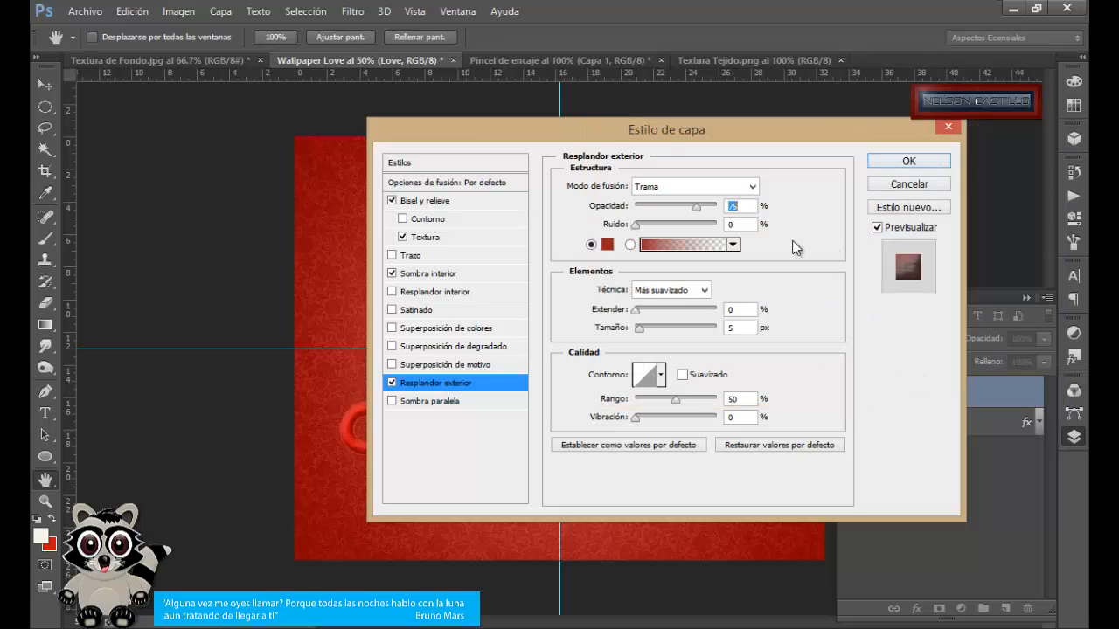
{"action": "left_click", "coordinate": [900, 161]}
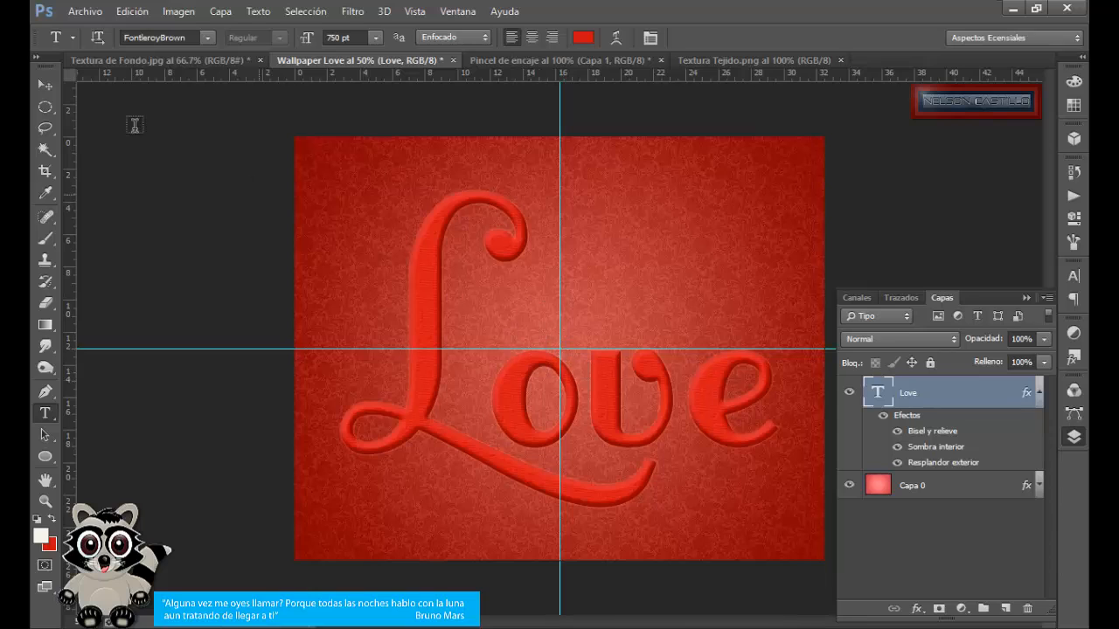
- Create a new layer above the Love text layer and name it "Trazo"
{"action": "left_click", "coordinate": [46, 90]}
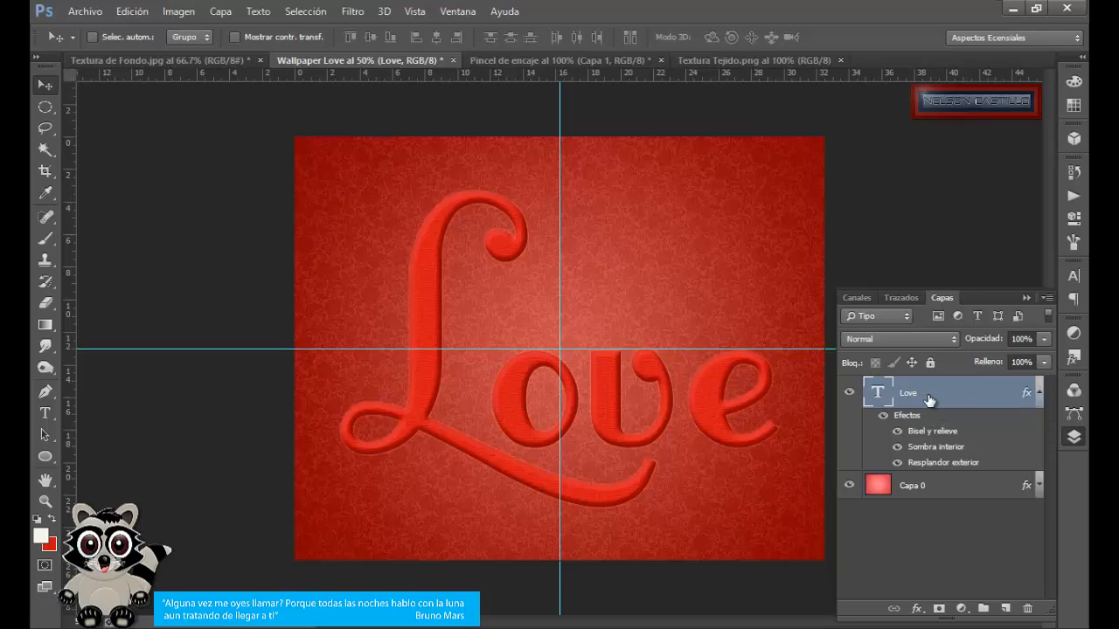
{"action": "left_click", "coordinate": [1006, 608]}
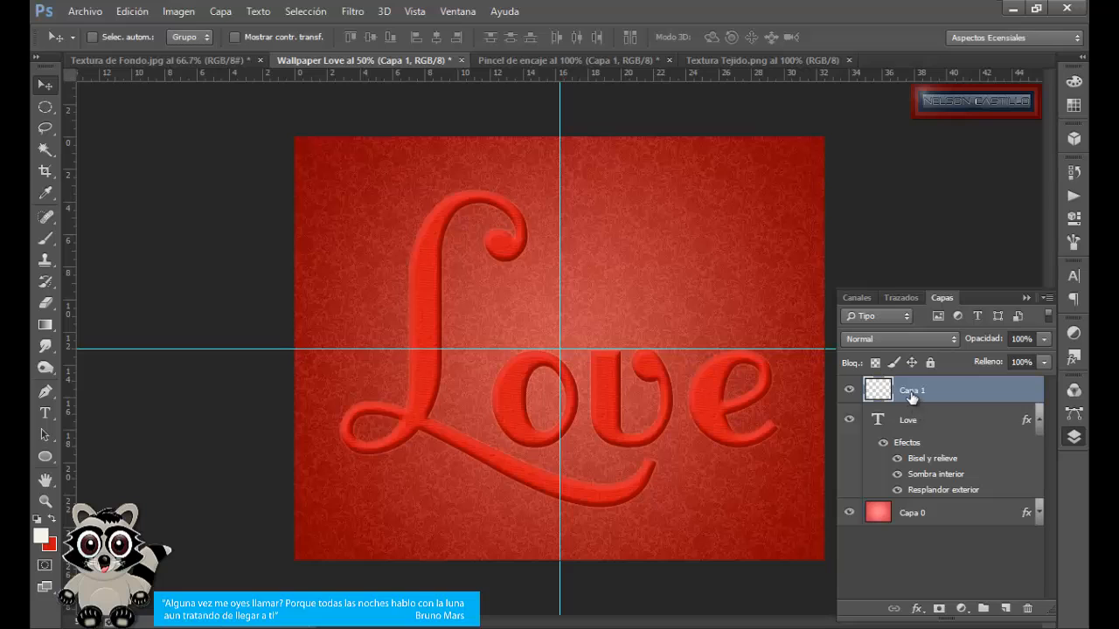
{"action": "double_click", "coordinate": [913, 391]}
{"action": "type", "text": "Trazo"}
{"action": "key", "text": "Return"}
- Confirm #f5f4e6 as the foreground color and set the 30 px lace brush tip's spacing to 75%
{"action": "left_click", "coordinate": [40, 538]}
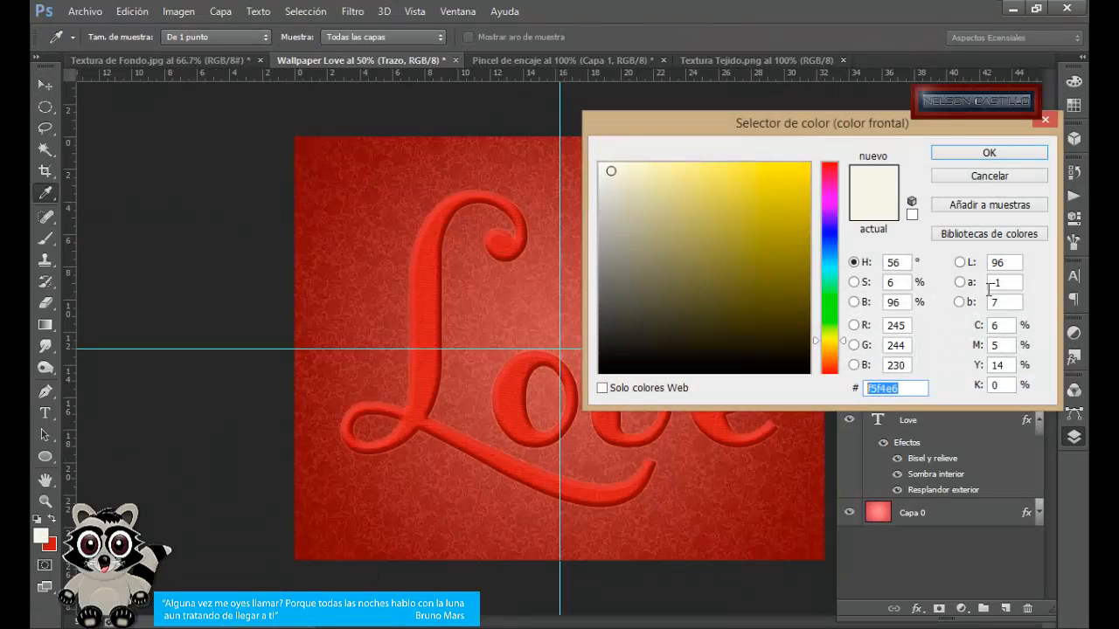
{"action": "left_click", "coordinate": [989, 153]}
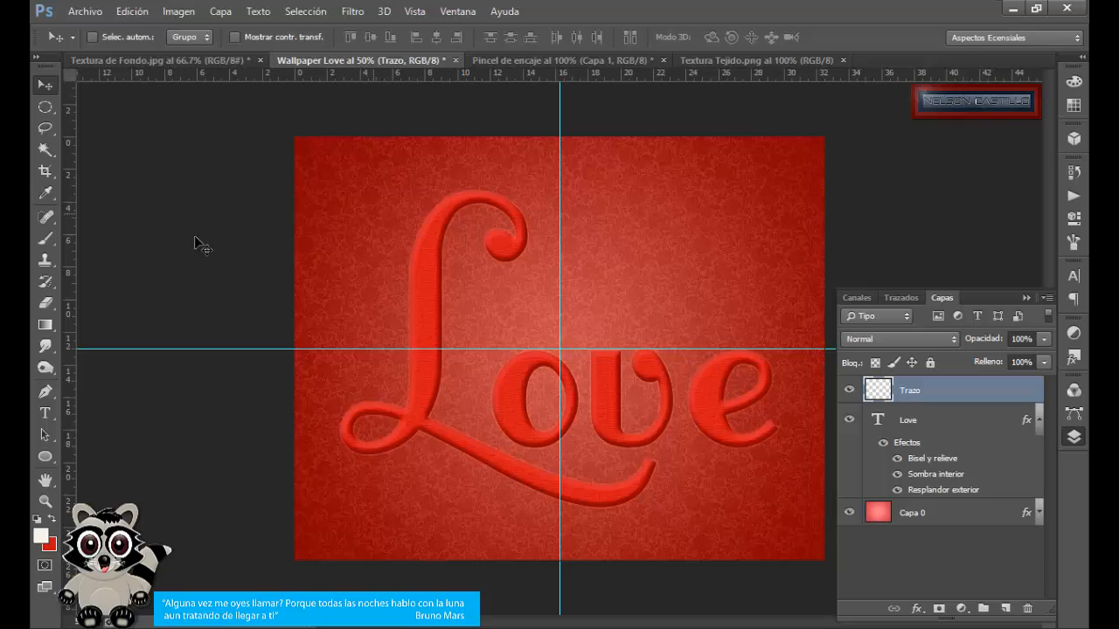
{"action": "key", "text": "F5"}
{"action": "left_click", "coordinate": [45, 241]}
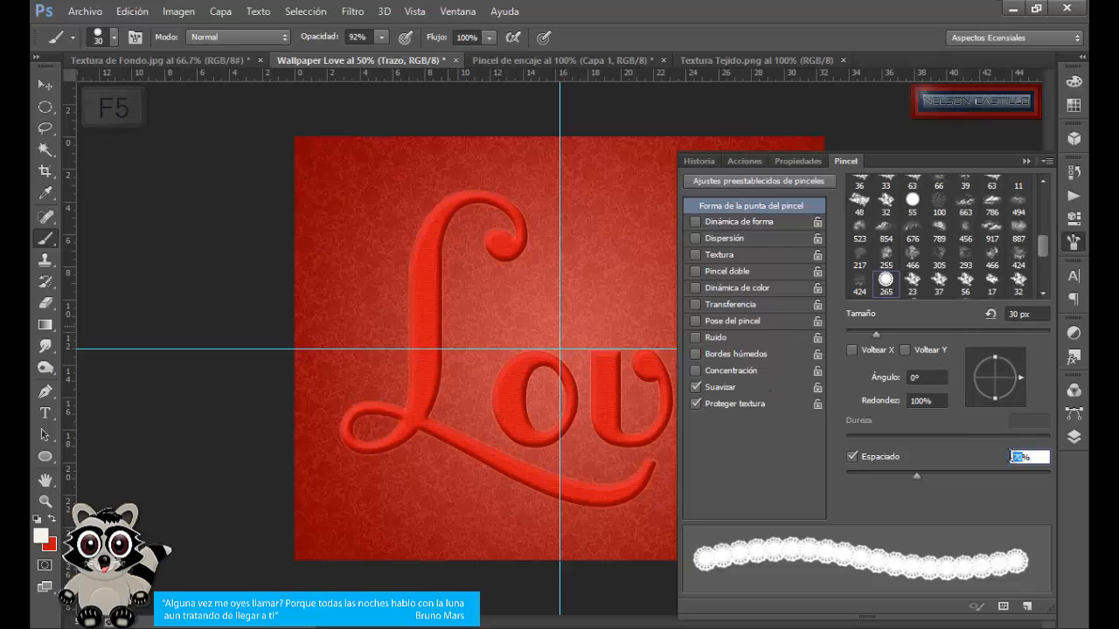
{"action": "type", "text": "175"}
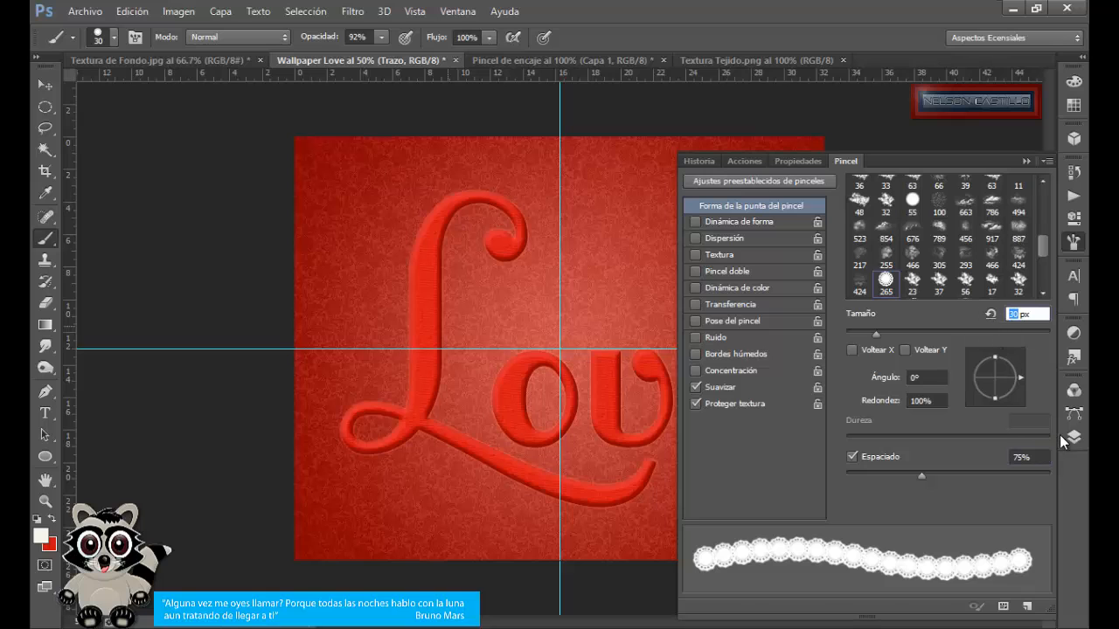
- Collapse the Love text layer's effects list and create a work path from its lettering
{"action": "left_click", "coordinate": [1072, 436]}
{"action": "left_click", "coordinate": [921, 420]}
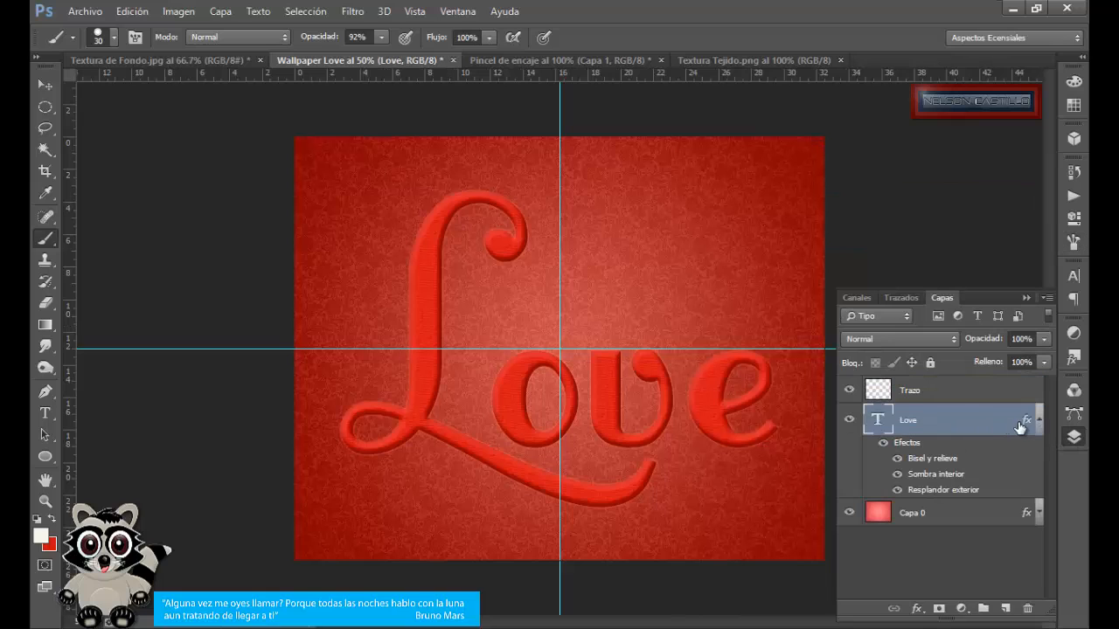
{"action": "left_click", "coordinate": [1038, 421]}
{"action": "right_click", "coordinate": [998, 423]}
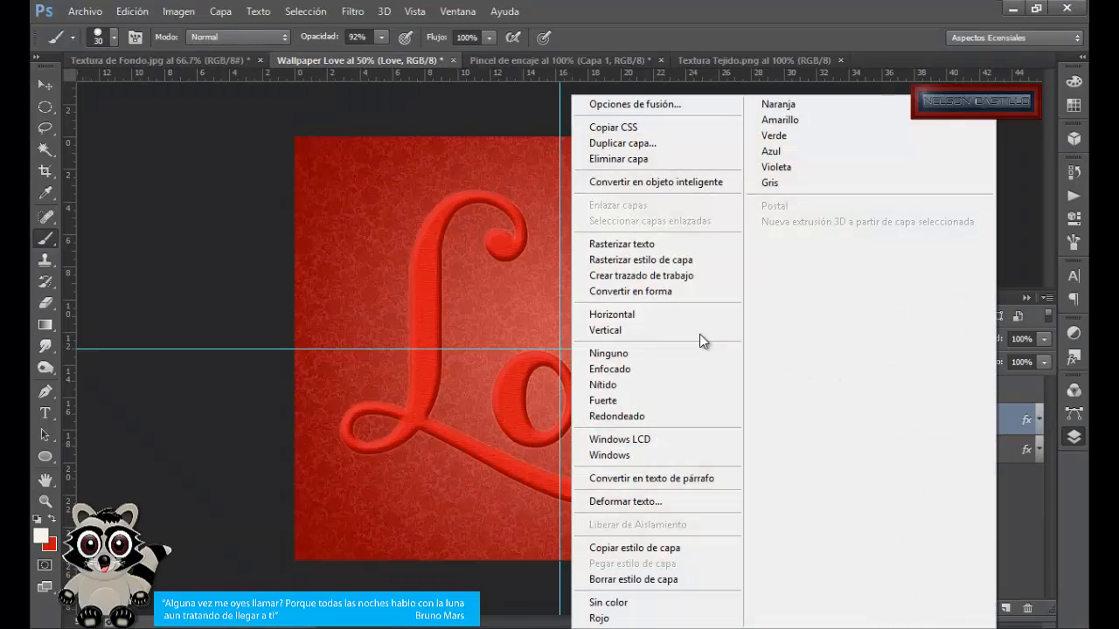
{"action": "left_click", "coordinate": [660, 277]}
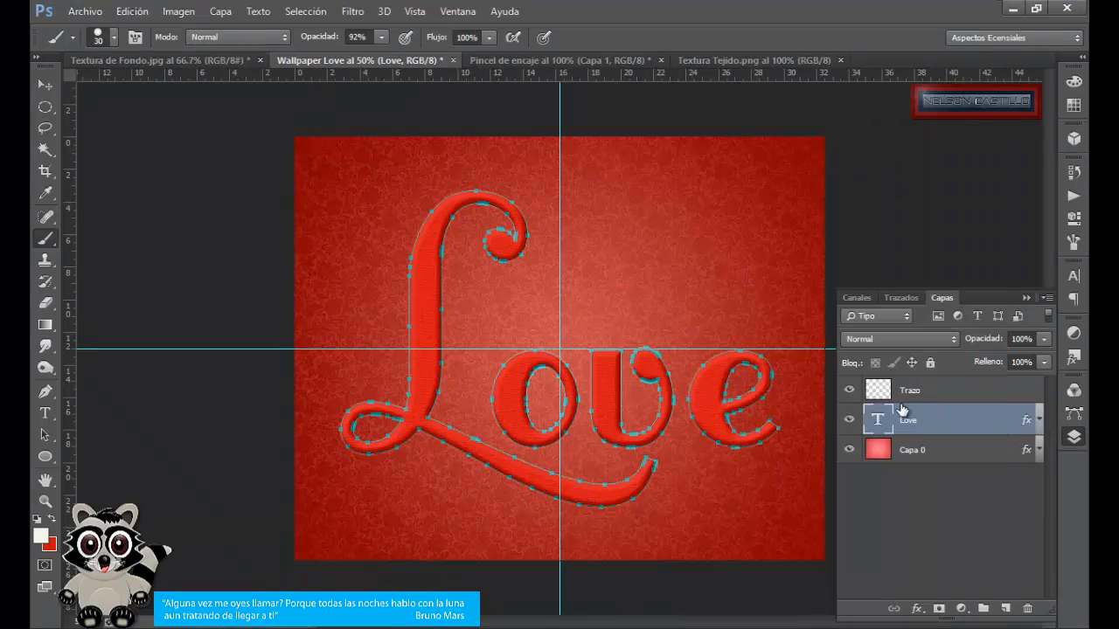
- Stroke the work path on the Trazo layer with the Brush, without simulated pressure, and delete the work path
{"action": "left_click", "coordinate": [920, 381]}
{"action": "left_click", "coordinate": [898, 298]}
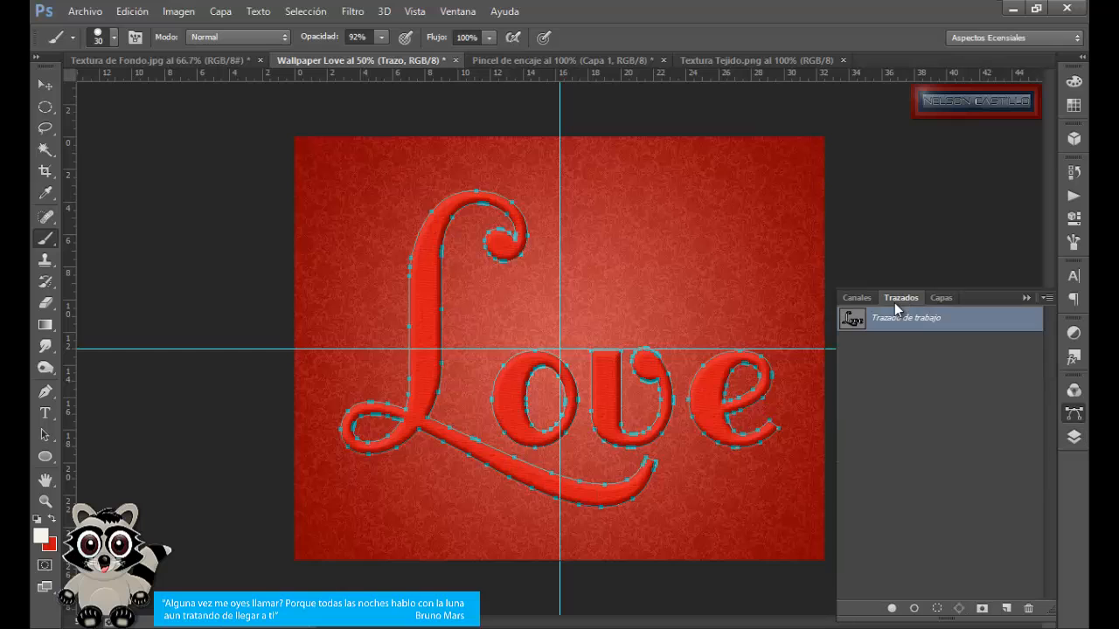
{"action": "right_click", "coordinate": [970, 325]}
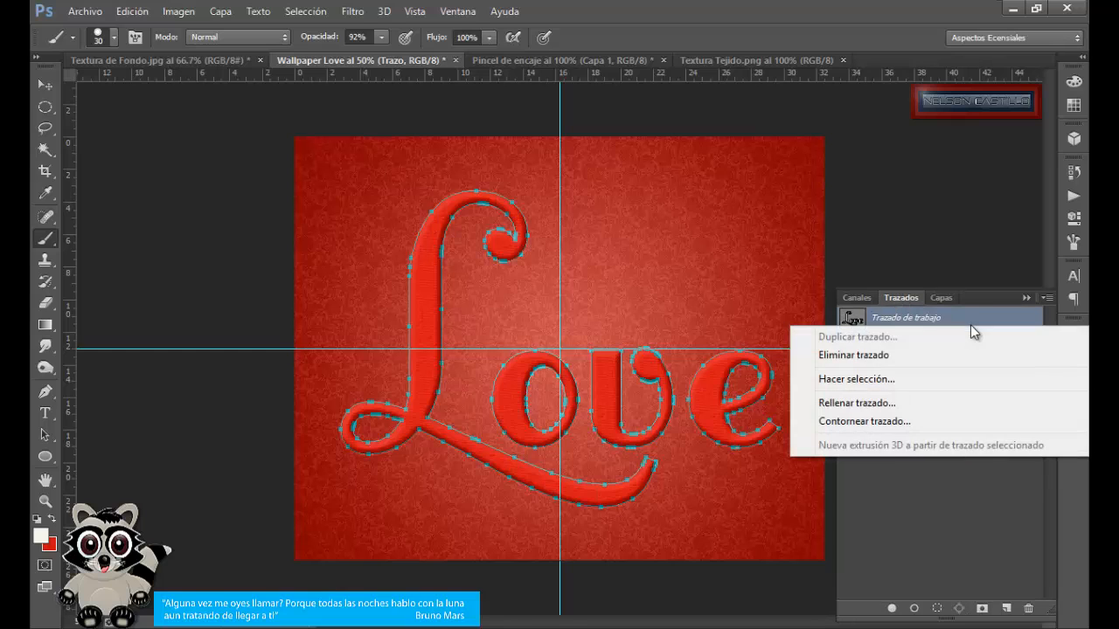
{"action": "left_click", "coordinate": [863, 420]}
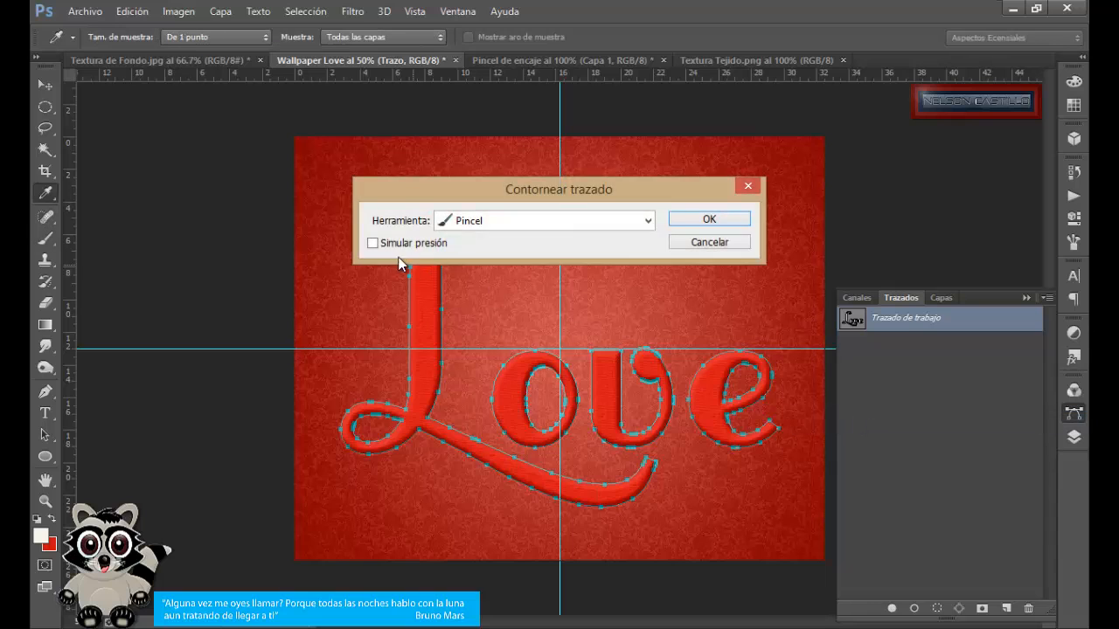
{"action": "left_click", "coordinate": [709, 219]}
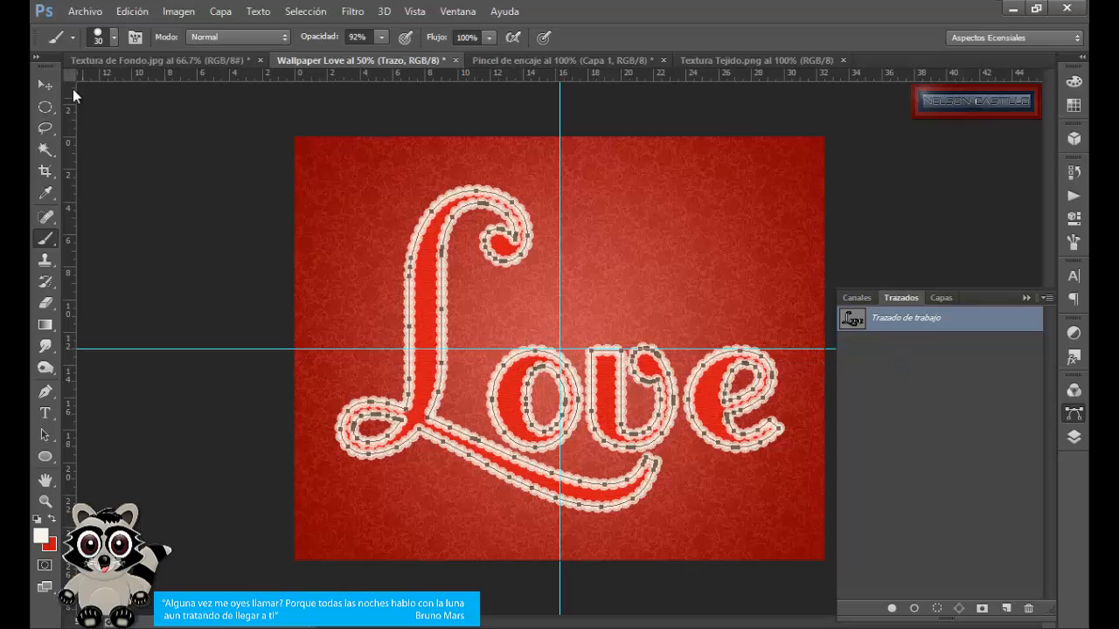
{"action": "left_click", "coordinate": [48, 88]}
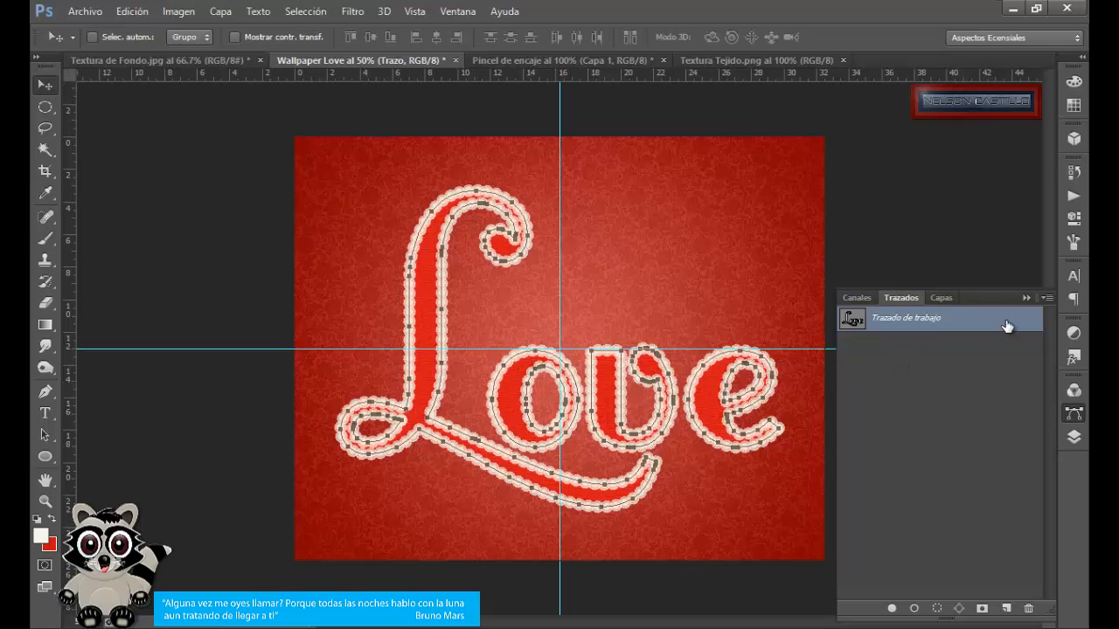
{"action": "left_click_drag", "start_coordinate": [1008, 325], "coordinate": [1028, 608]}
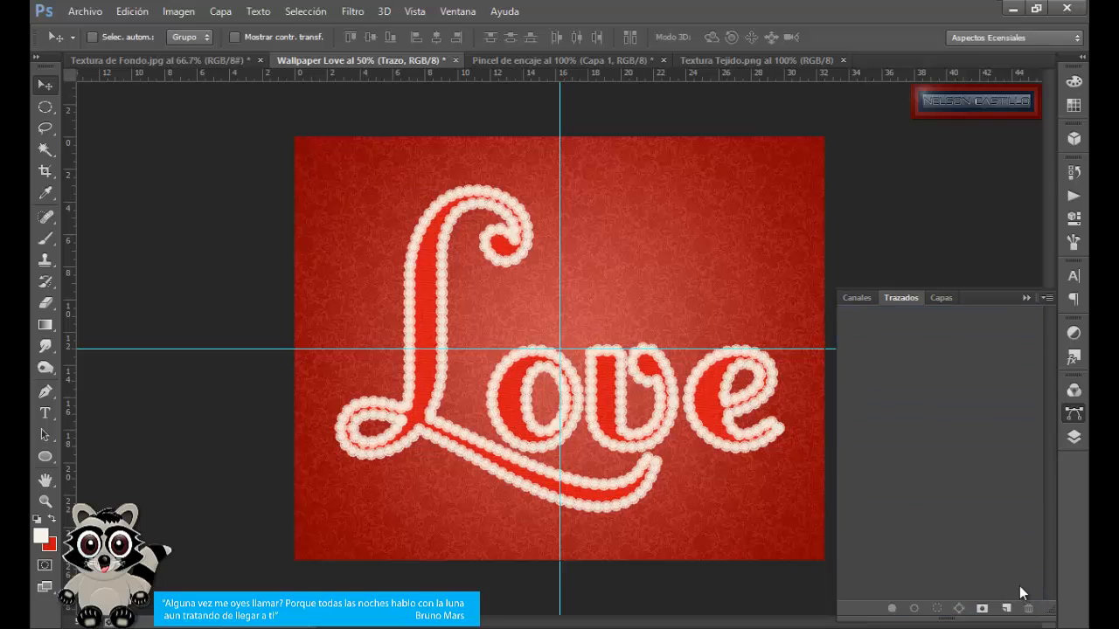
- Move the Trazo layer directly below the Love text layer so the lace sits behind the lettering
{"action": "left_click", "coordinate": [937, 298]}
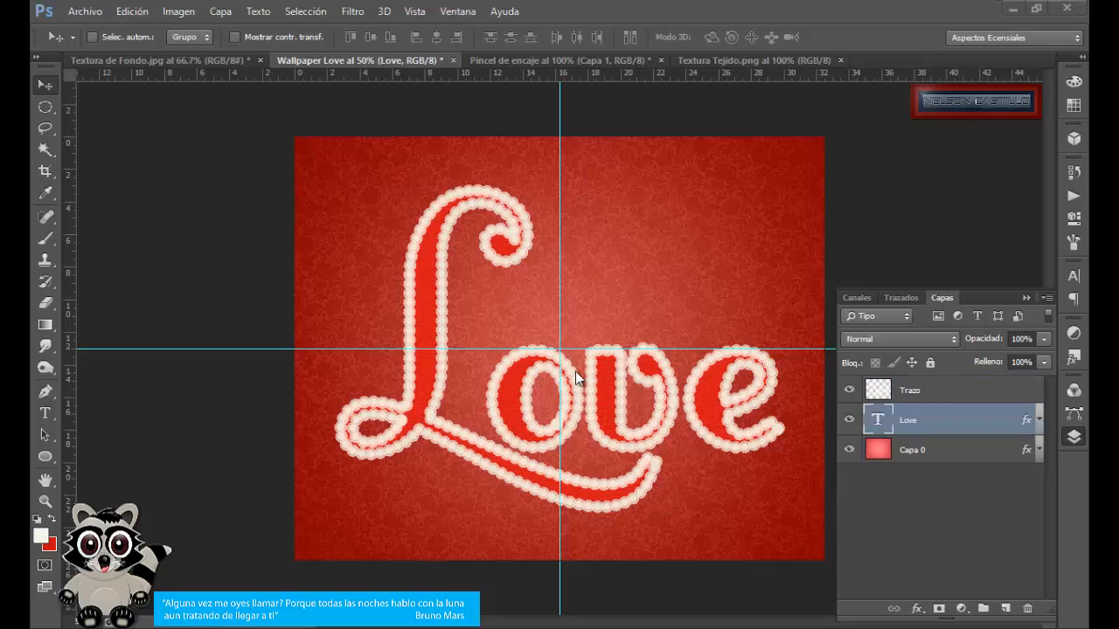
{"action": "left_click", "coordinate": [966, 393]}
{"action": "left_click_drag", "start_coordinate": [977, 395], "coordinate": [967, 432]}
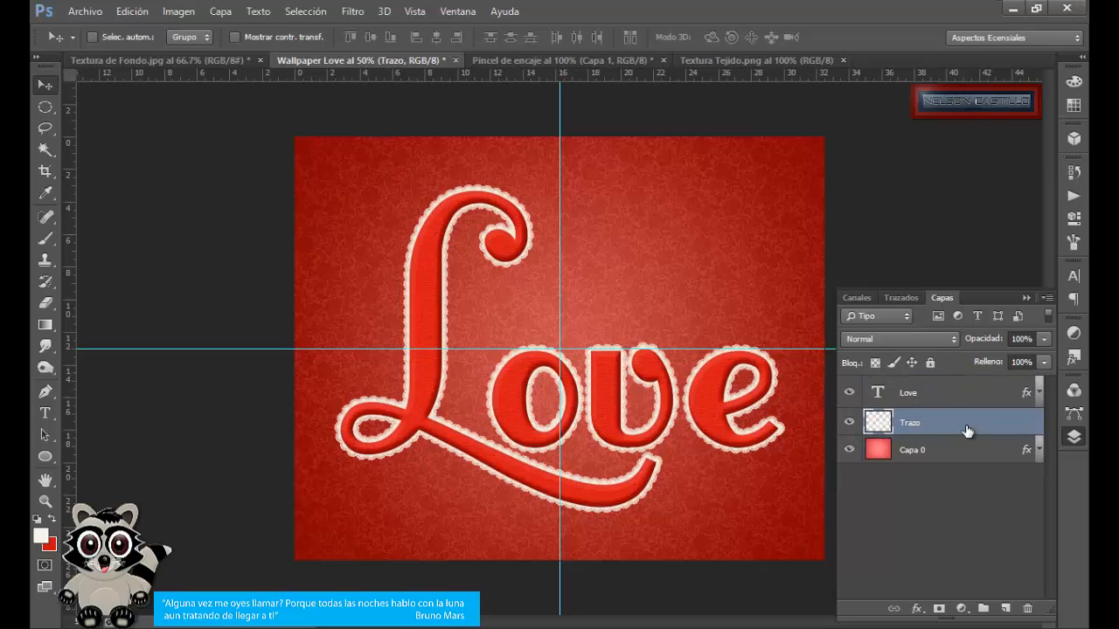
- Place the Pared Agrietada image directly above Capa 0 and scale it from its centre to cover the whole canvas
{"action": "left_click", "coordinate": [949, 455]}
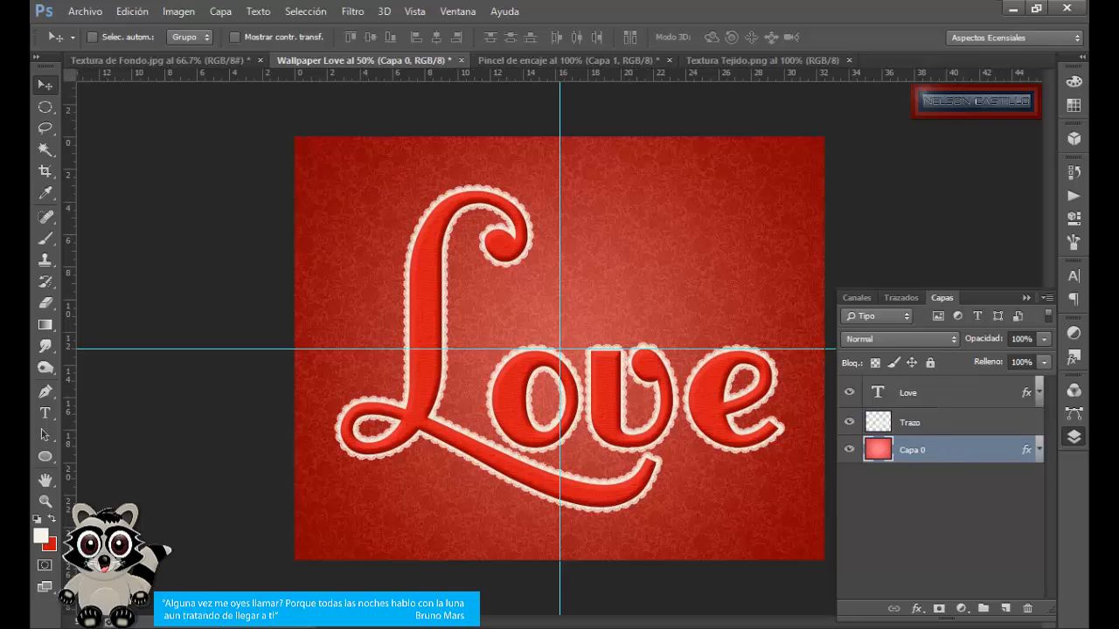
{"action": "left_click", "coordinate": [289, 628]}
{"action": "left_click_drag", "start_coordinate": [299, 241], "coordinate": [499, 444]}
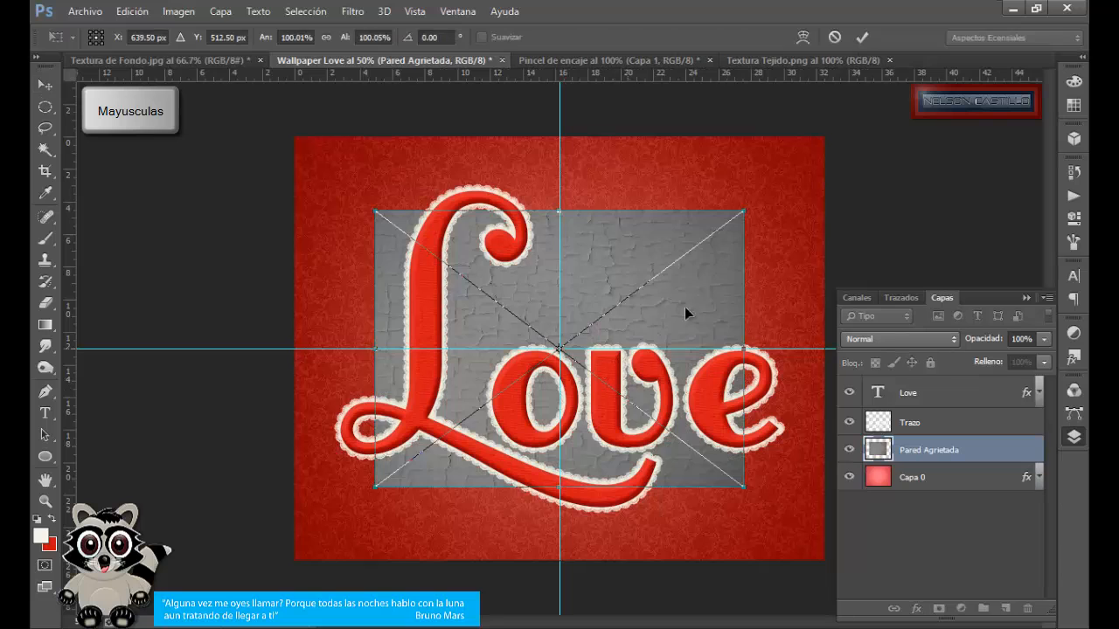
{"action": "left_click_drag", "start_coordinate": [744, 210], "coordinate": [845, 136]}
{"action": "left_click", "coordinate": [861, 38]}
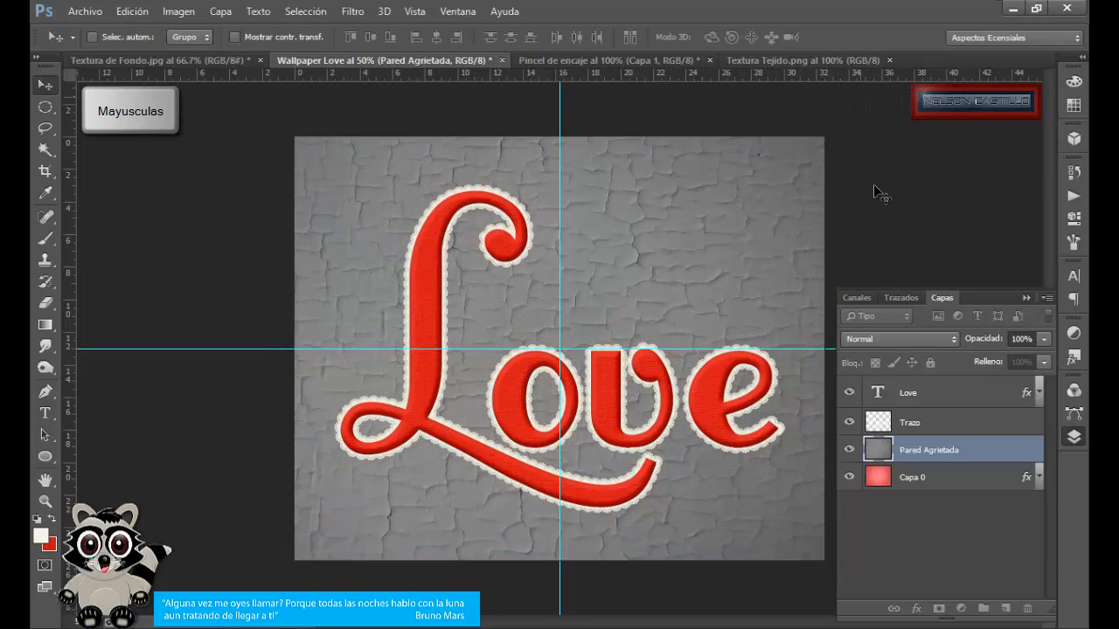
- Set the Pared Agrietada layer's blend mode to Luz suave and rasterize the layer
{"action": "left_click", "coordinate": [891, 339]}
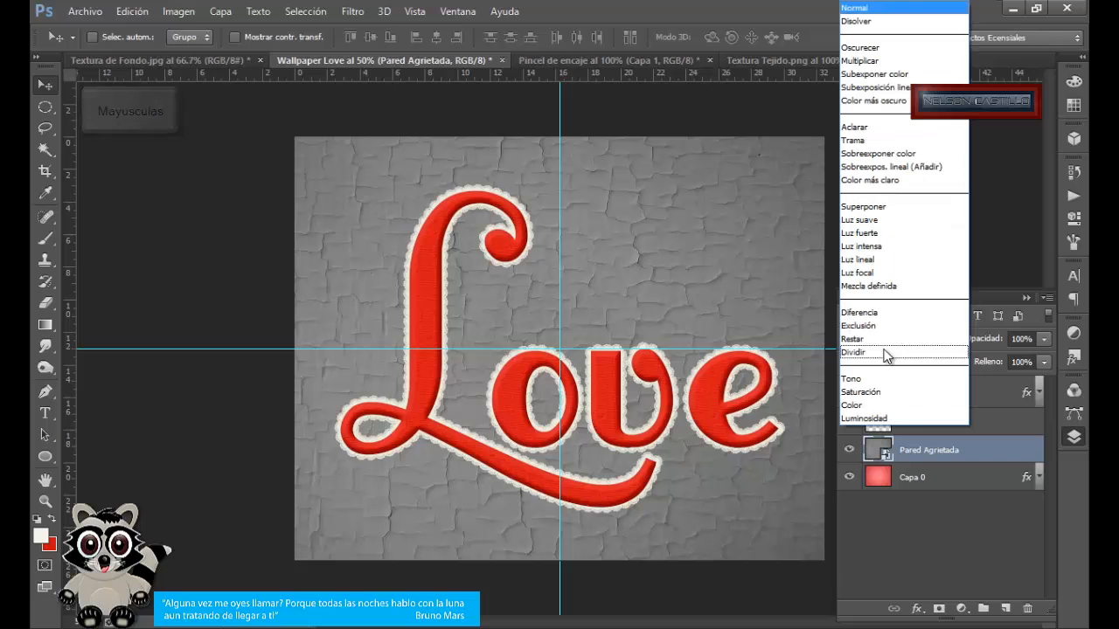
{"action": "left_click", "coordinate": [875, 218]}
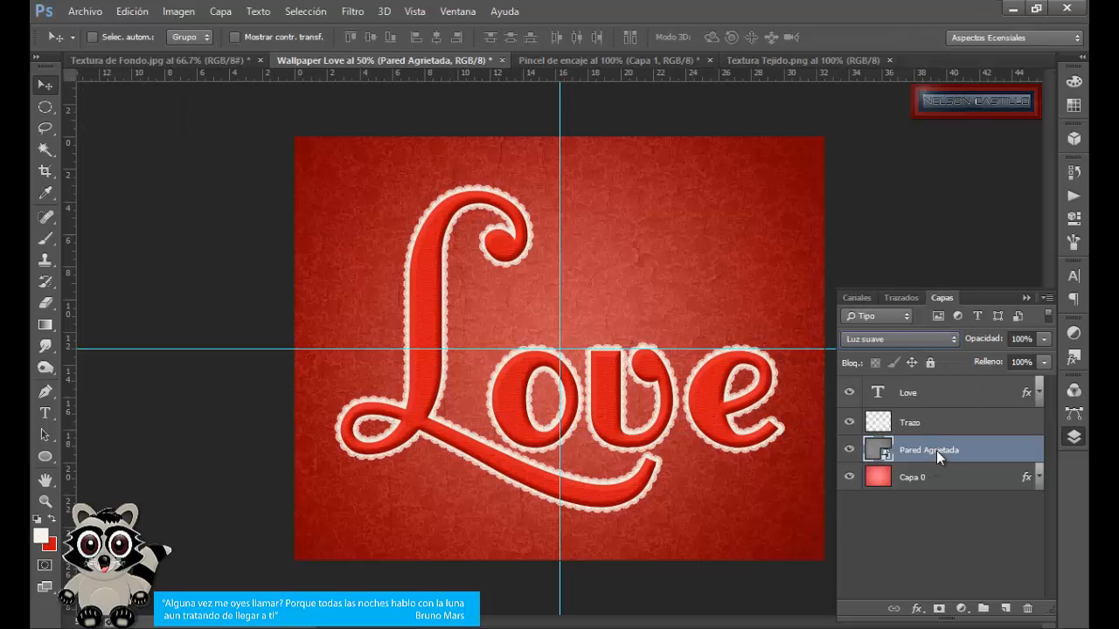
{"action": "right_click", "coordinate": [936, 451]}
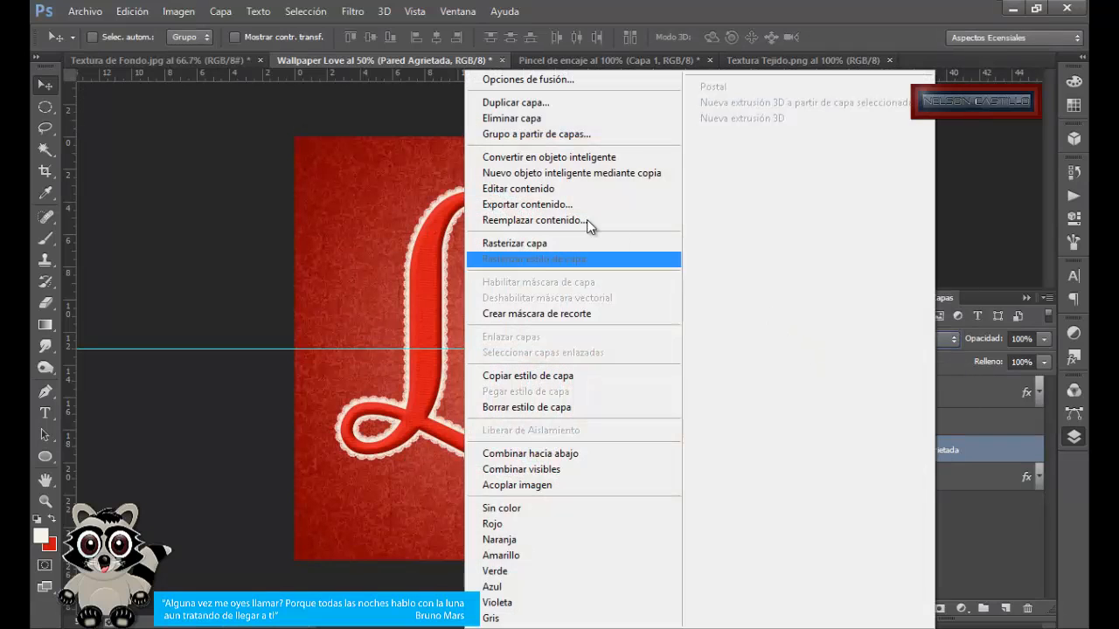
{"action": "left_click", "coordinate": [533, 249]}
- Add a Bisel y relieve effect to the Trazo layer with 375% depth and 1 px size
{"action": "left_click", "coordinate": [937, 423]}
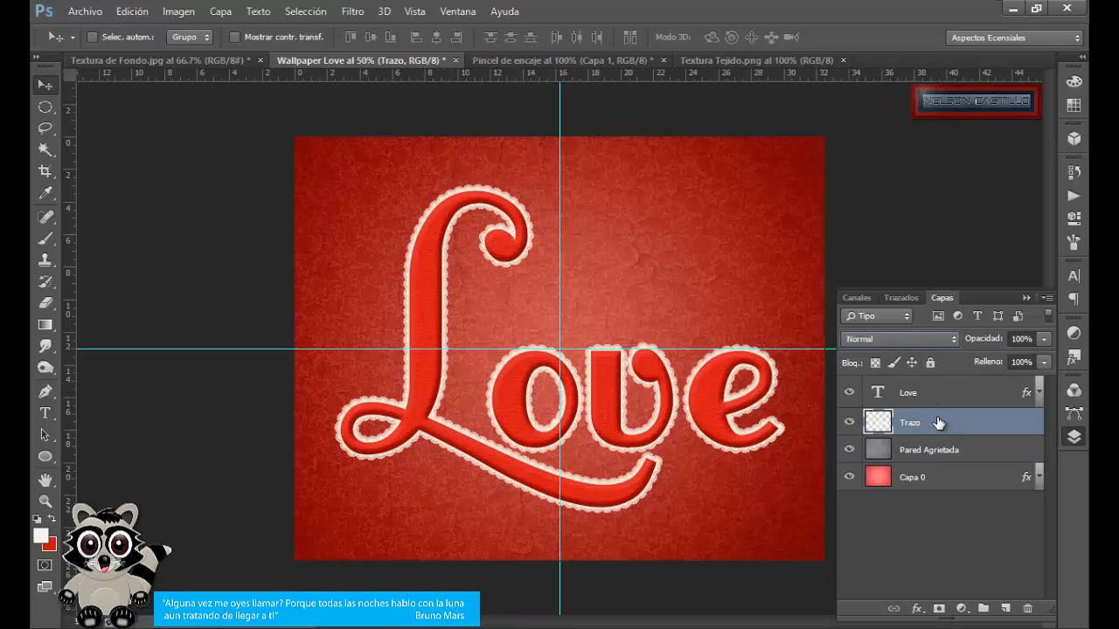
{"action": "right_click", "coordinate": [937, 423]}
{"action": "left_click", "coordinate": [542, 88]}
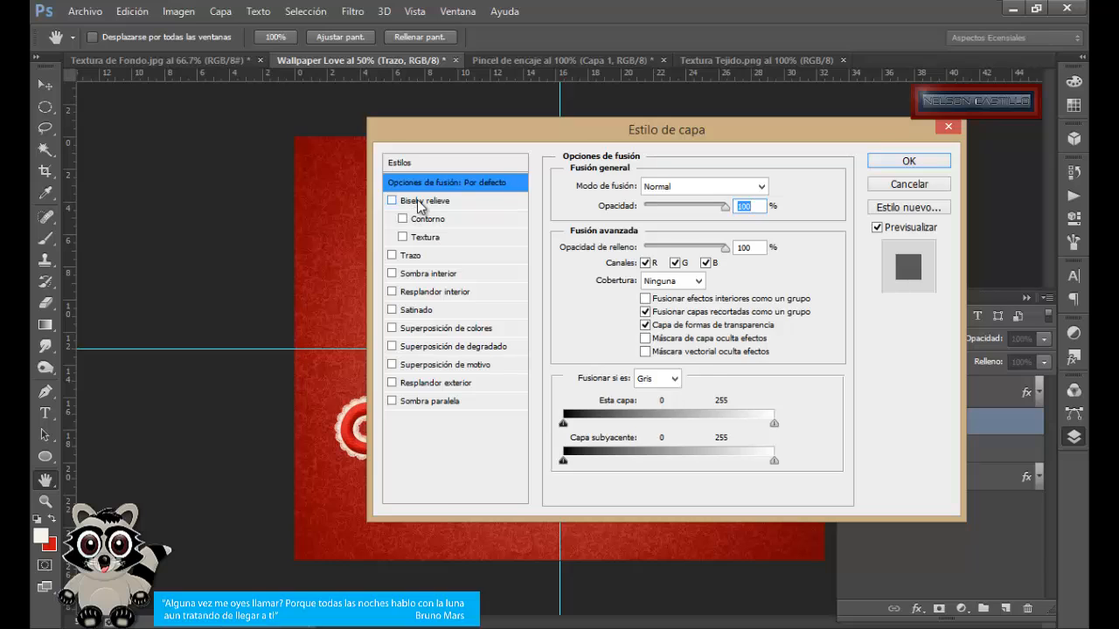
{"action": "left_click", "coordinate": [423, 201]}
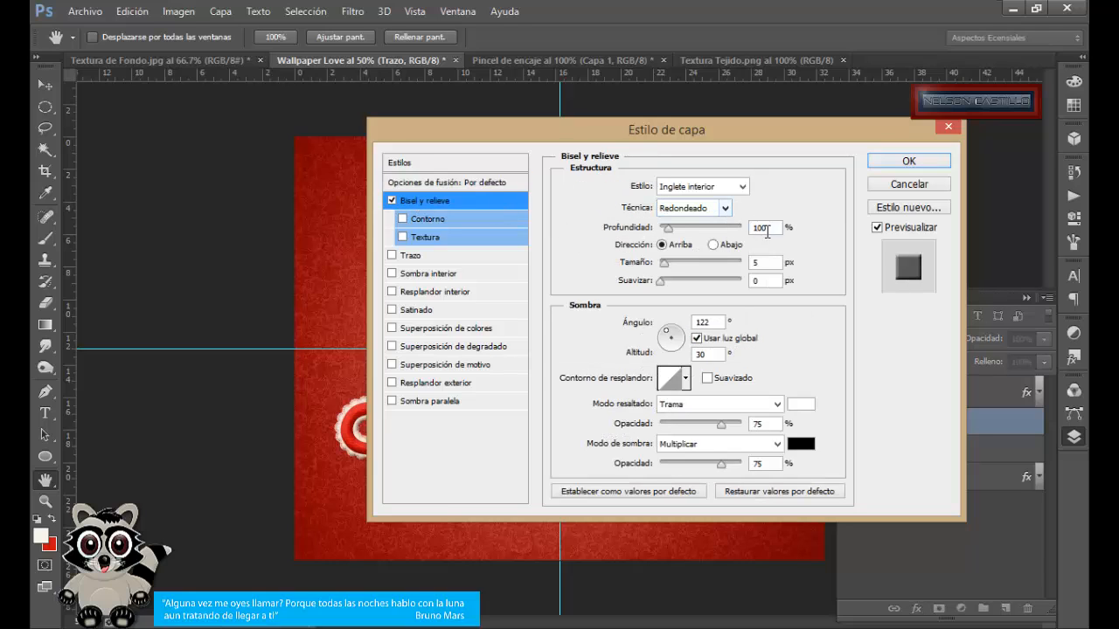
{"action": "double_click", "coordinate": [756, 229]}
{"action": "type", "text": "3"}
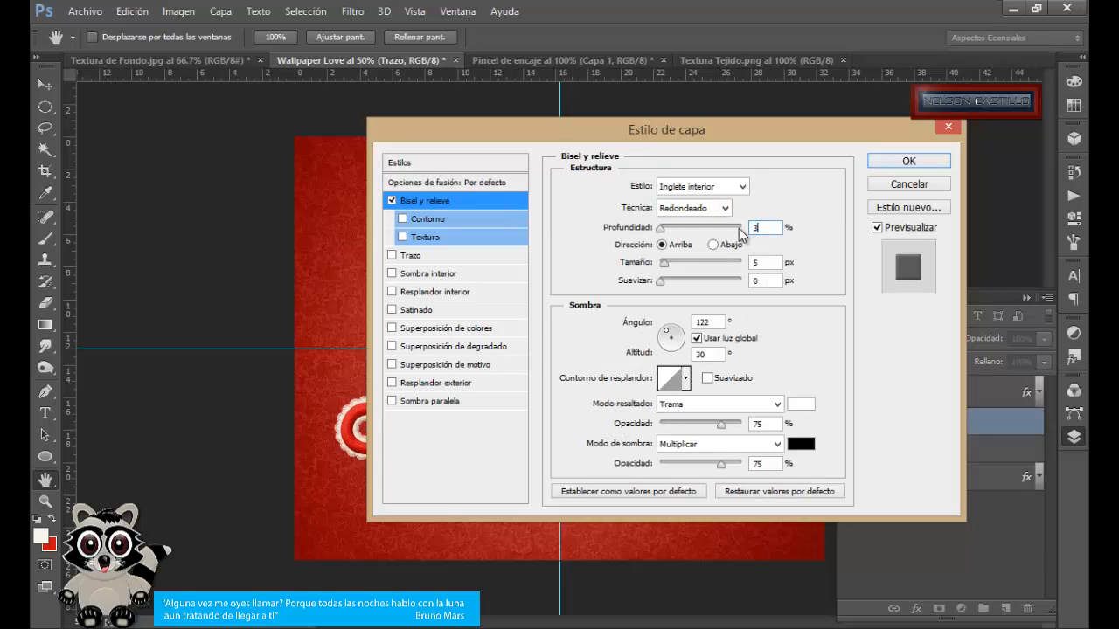
{"action": "type", "text": "75"}
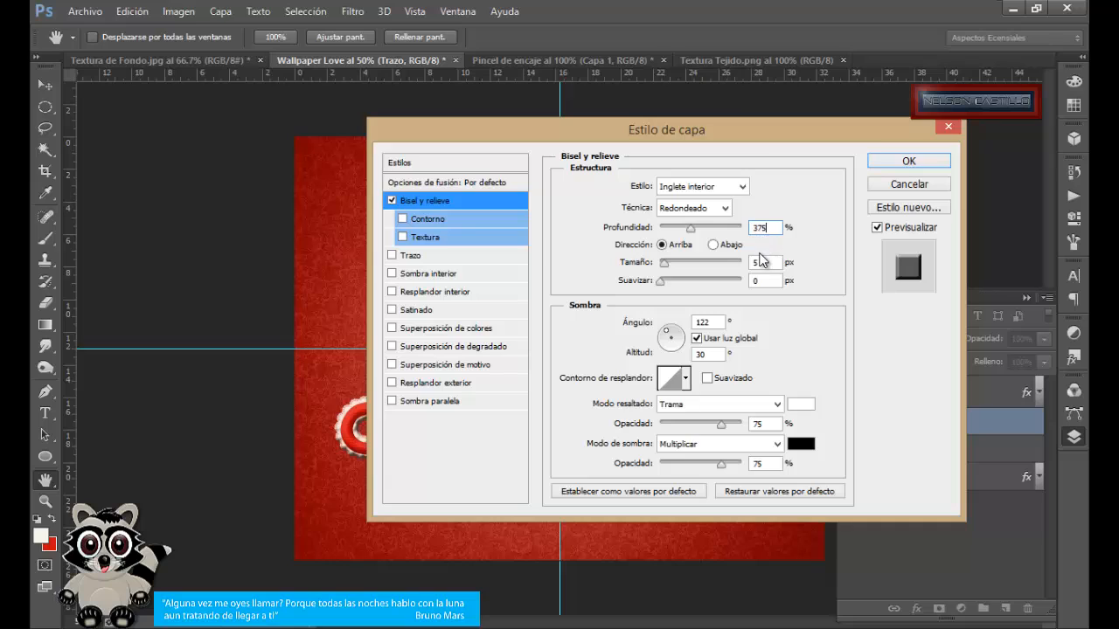
{"action": "type", "text": "1"}
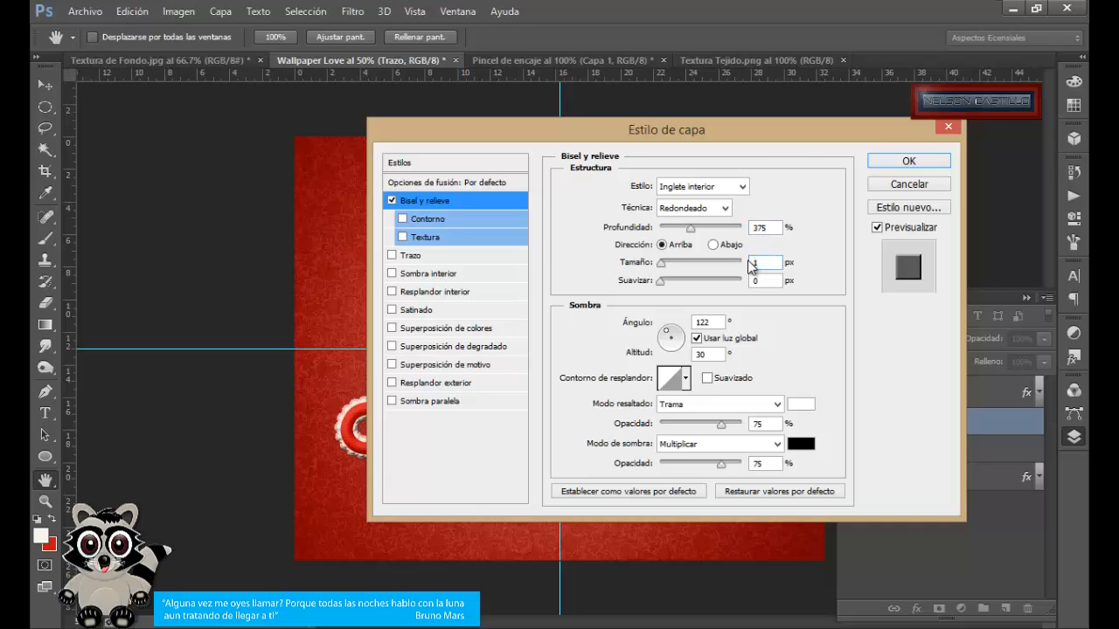
- Set the shadow color of the Trazo layer's bevel to #dad1d1, keeping the 122° angle and 30° altitude
{"action": "left_click", "coordinate": [712, 323]}
{"action": "left_click", "coordinate": [699, 354]}
{"action": "left_click", "coordinate": [800, 444]}
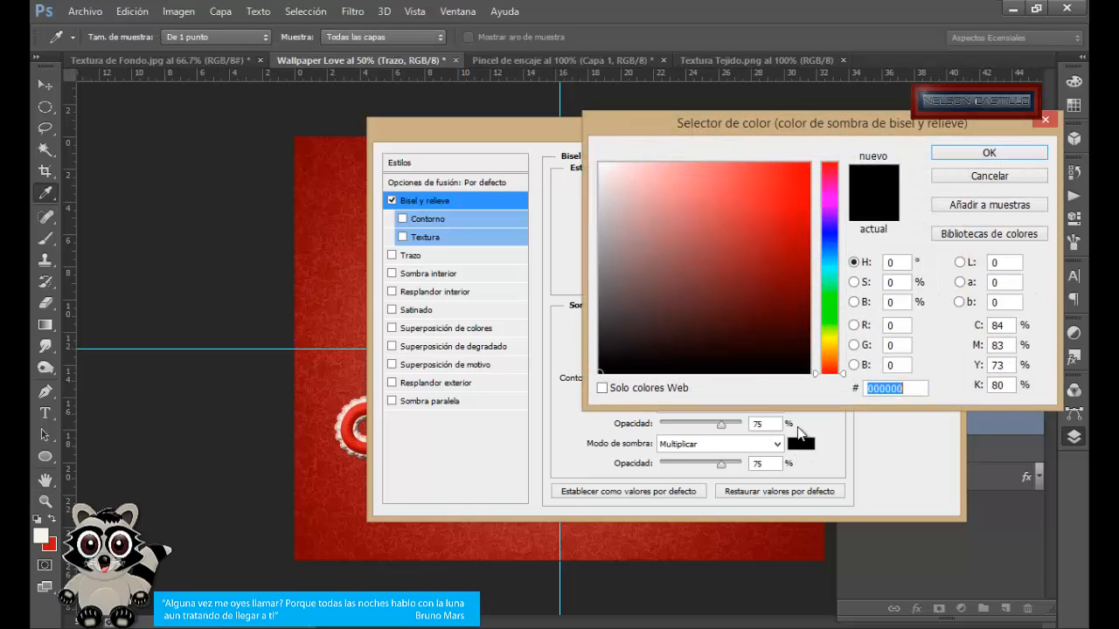
{"action": "left_click", "coordinate": [801, 428]}
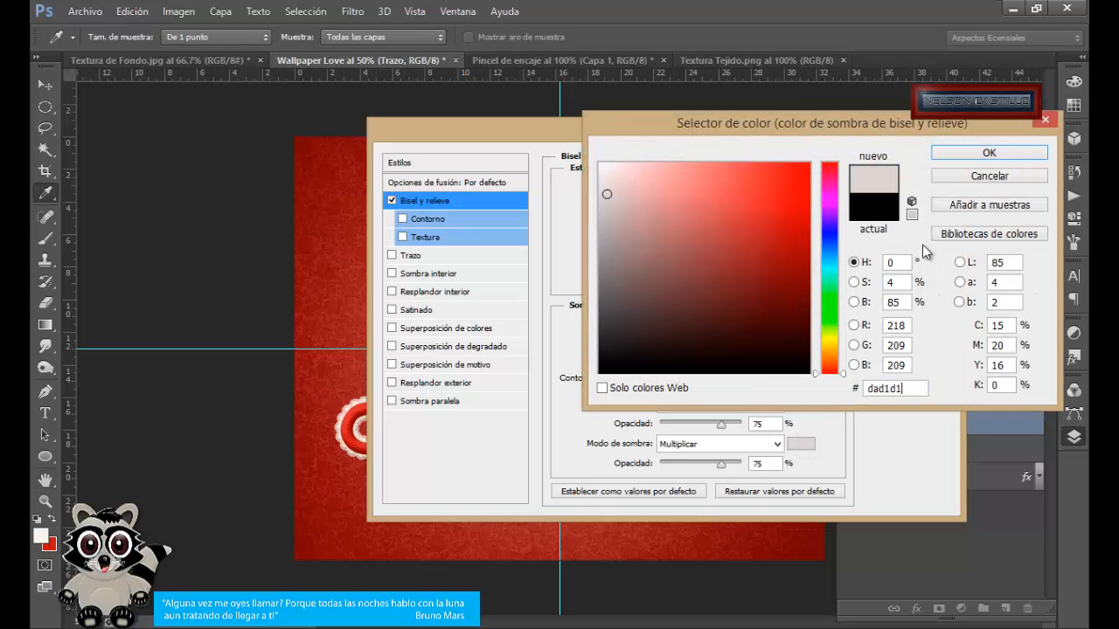
{"action": "left_click", "coordinate": [983, 153]}
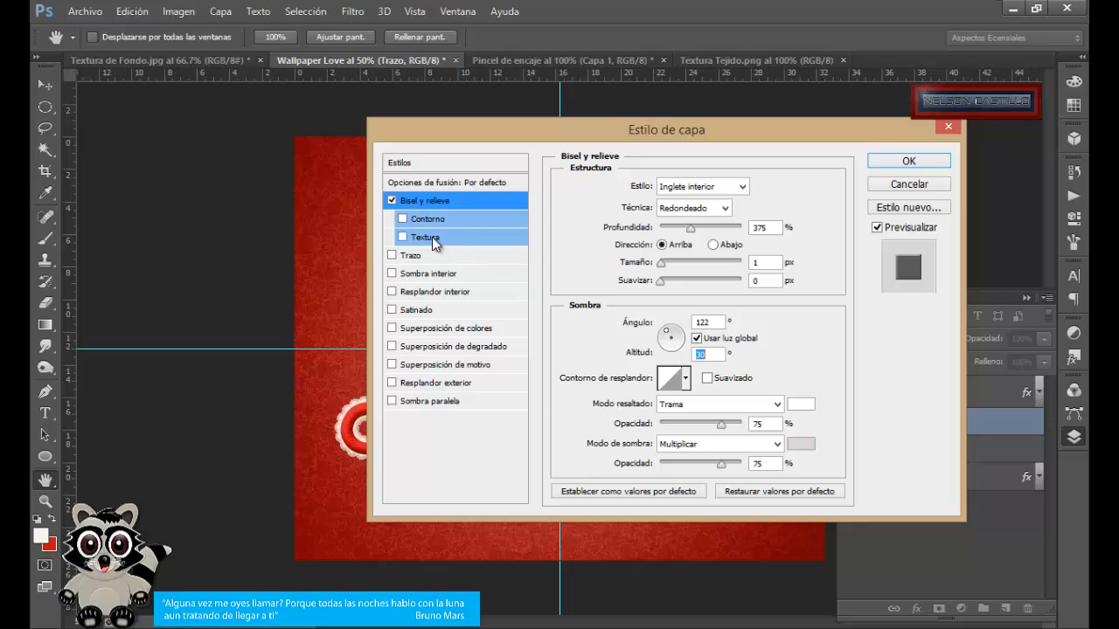
- Enable the bevel's Textura on the Trazo layer with the mottled black-and-white pattern at 35% depth
{"action": "left_click", "coordinate": [461, 241]}
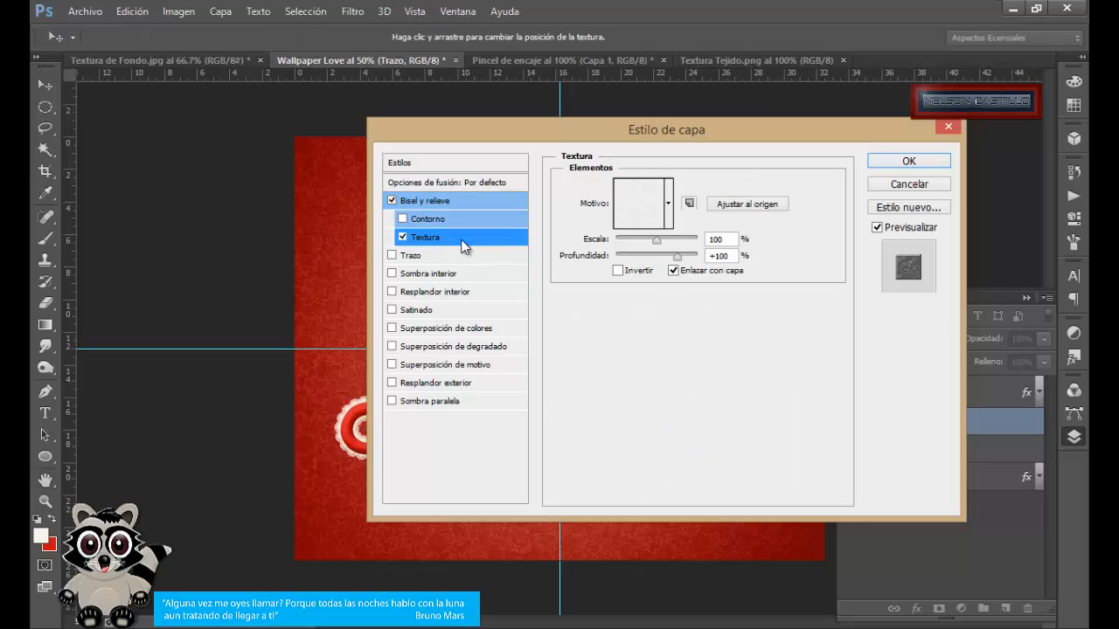
{"action": "left_click", "coordinate": [671, 204]}
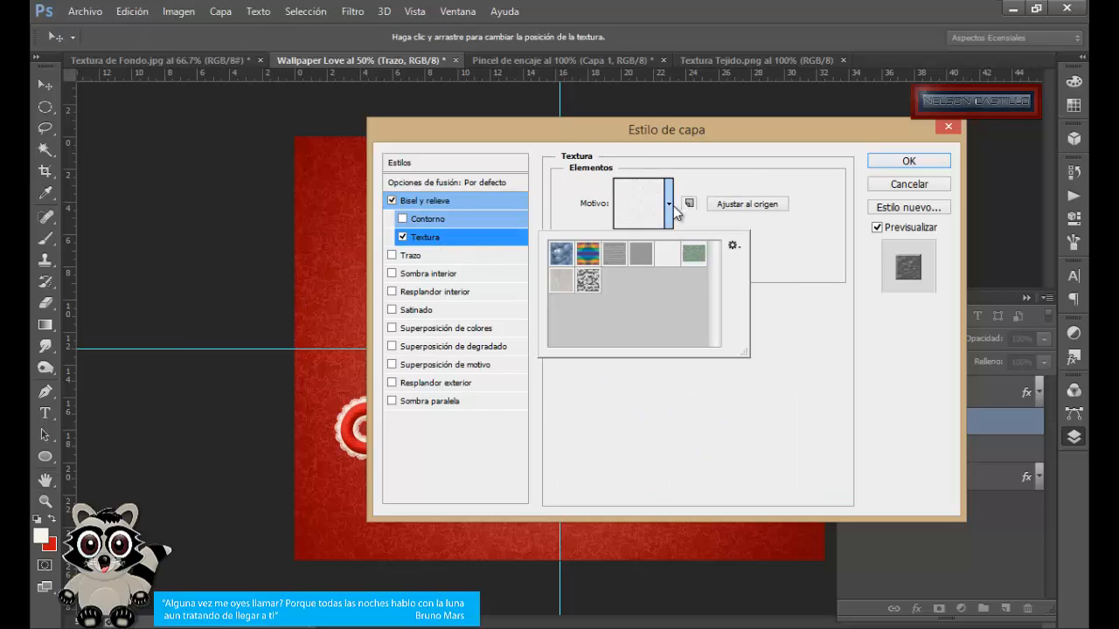
{"action": "left_click", "coordinate": [590, 286]}
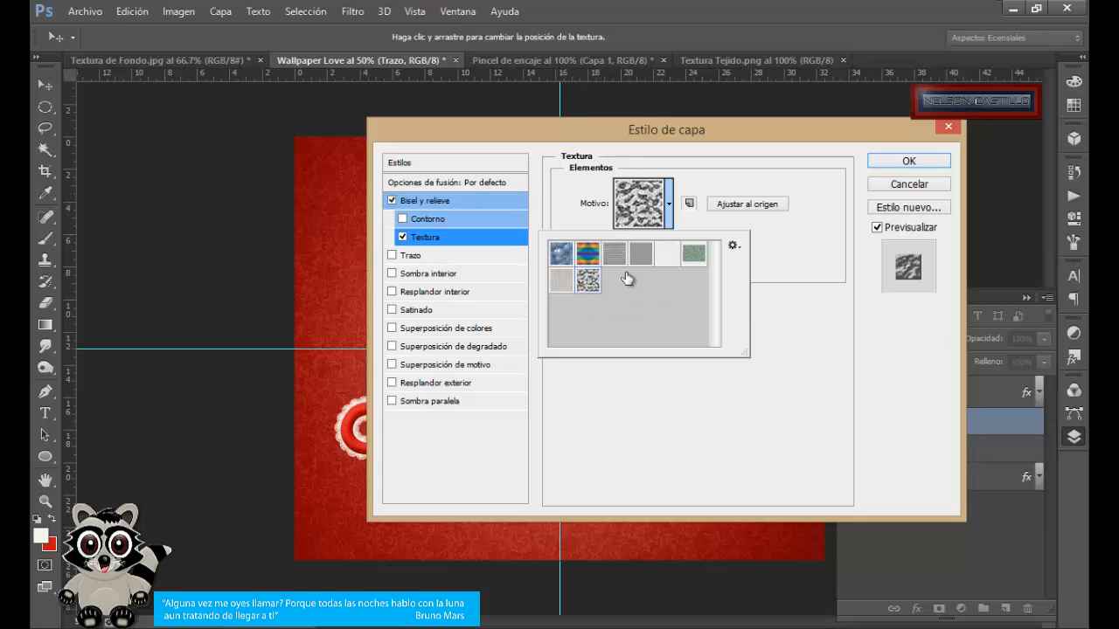
{"action": "left_click", "coordinate": [670, 216]}
{"action": "left_click", "coordinate": [712, 255]}
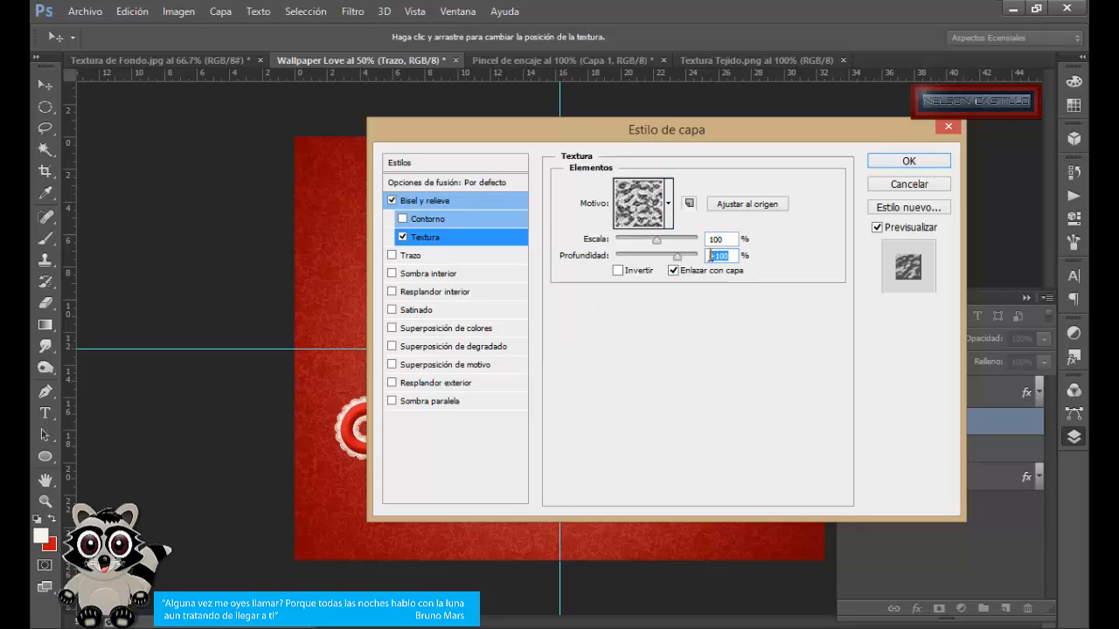
{"action": "type", "text": "3"}
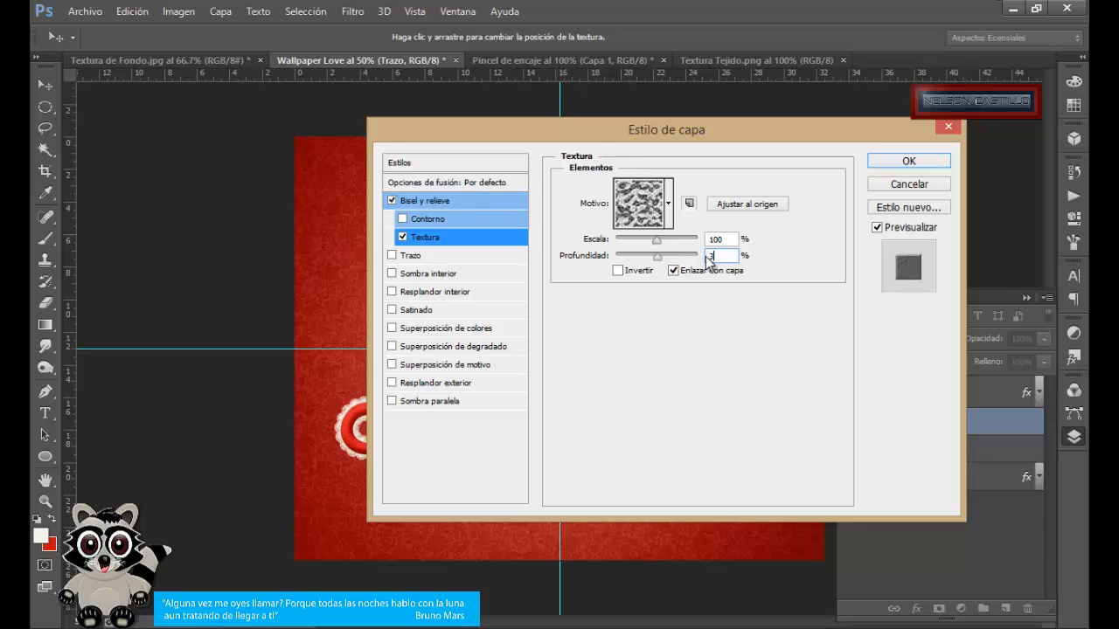
{"action": "type", "text": "5"}
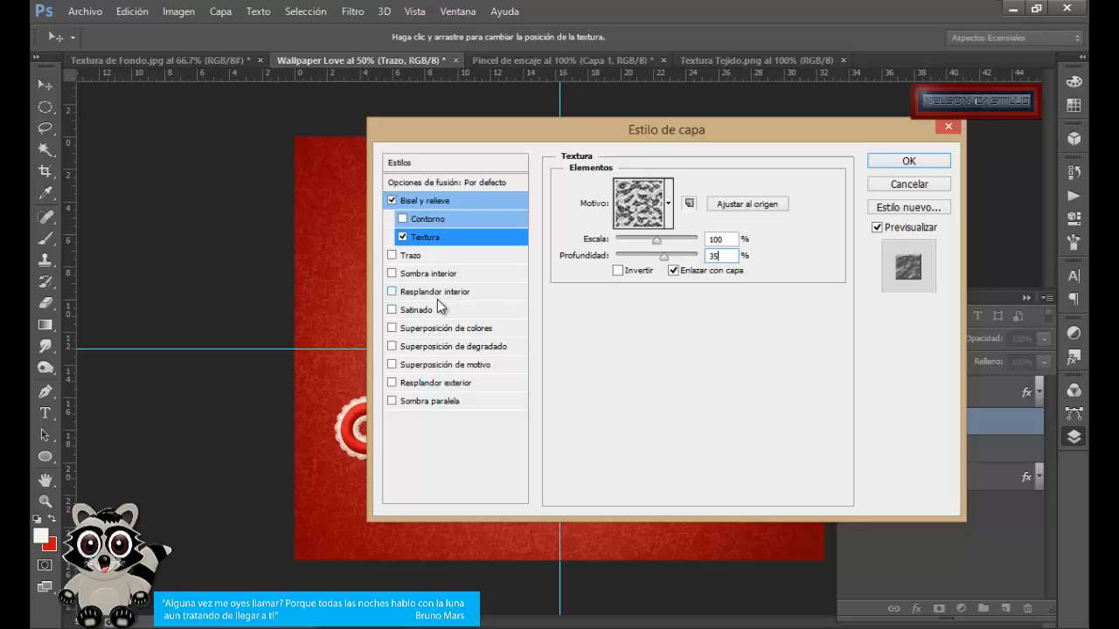
- Add a Superposición de colores effect to the Trazo layer in #ffeed0
{"action": "left_click", "coordinate": [442, 329]}
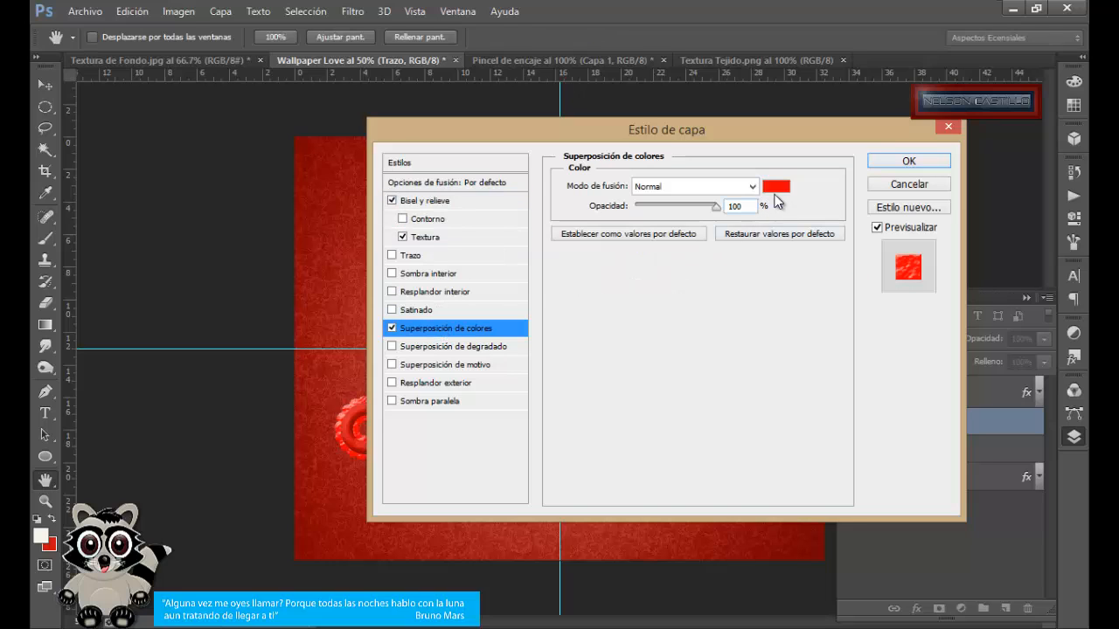
{"action": "left_click", "coordinate": [777, 188]}
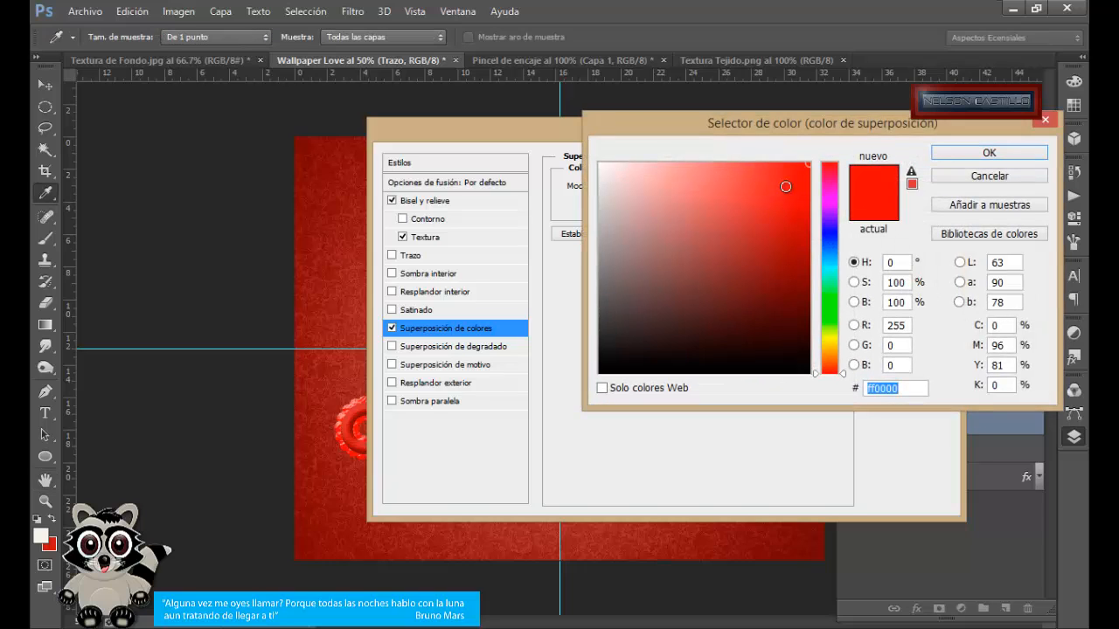
{"action": "left_click_drag", "start_coordinate": [908, 390], "coordinate": [831, 395]}
{"action": "type", "text": "ff"}
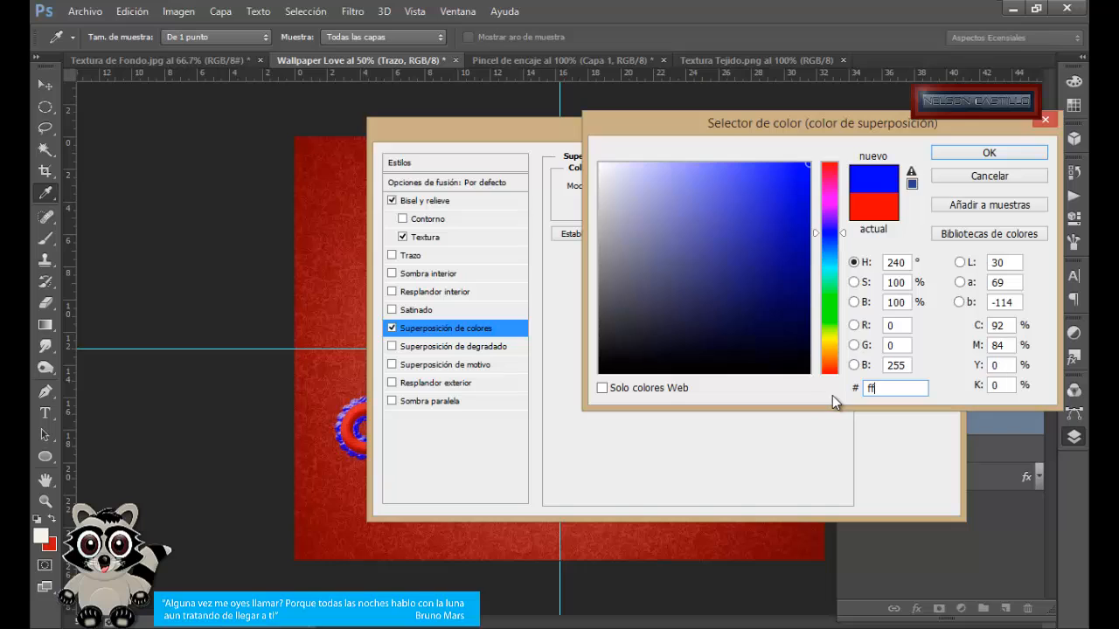
{"action": "type", "text": "ee"}
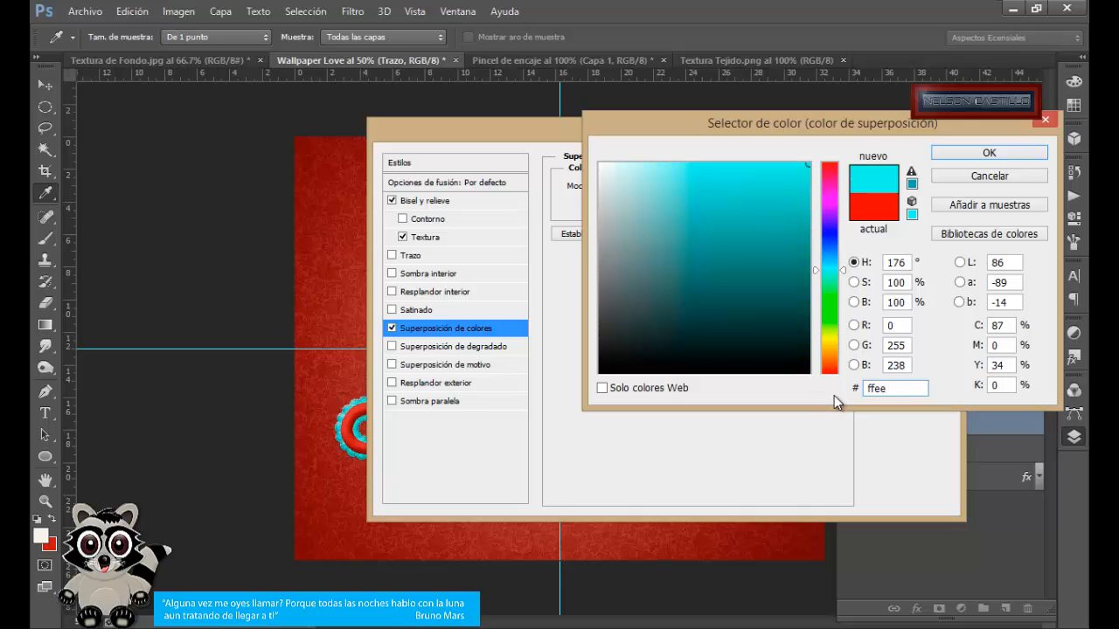
{"action": "type", "text": "d0"}
{"action": "left_click", "coordinate": [979, 154]}
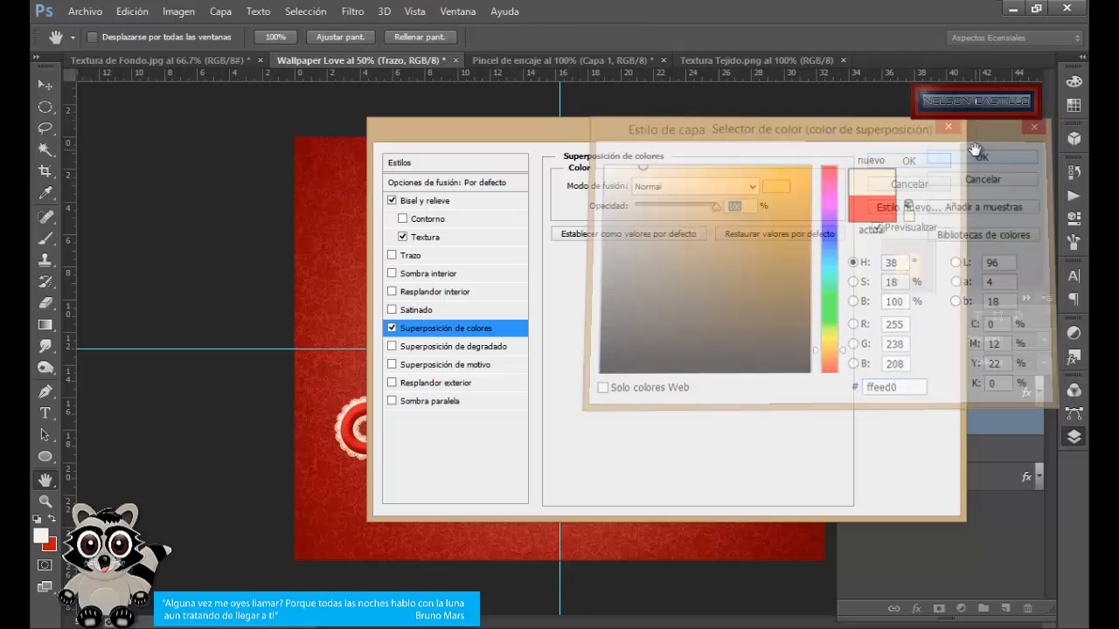
- Add a Sombra paralela effect to the Trazo layer with the shadow color #848484
{"action": "left_click", "coordinate": [445, 403]}
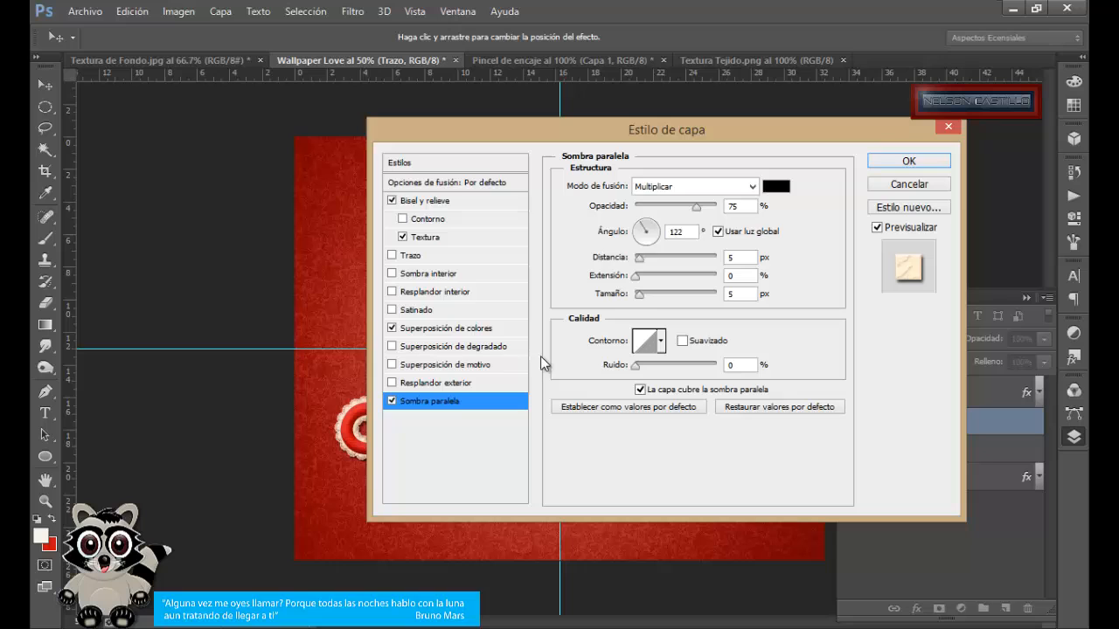
{"action": "left_click", "coordinate": [775, 186]}
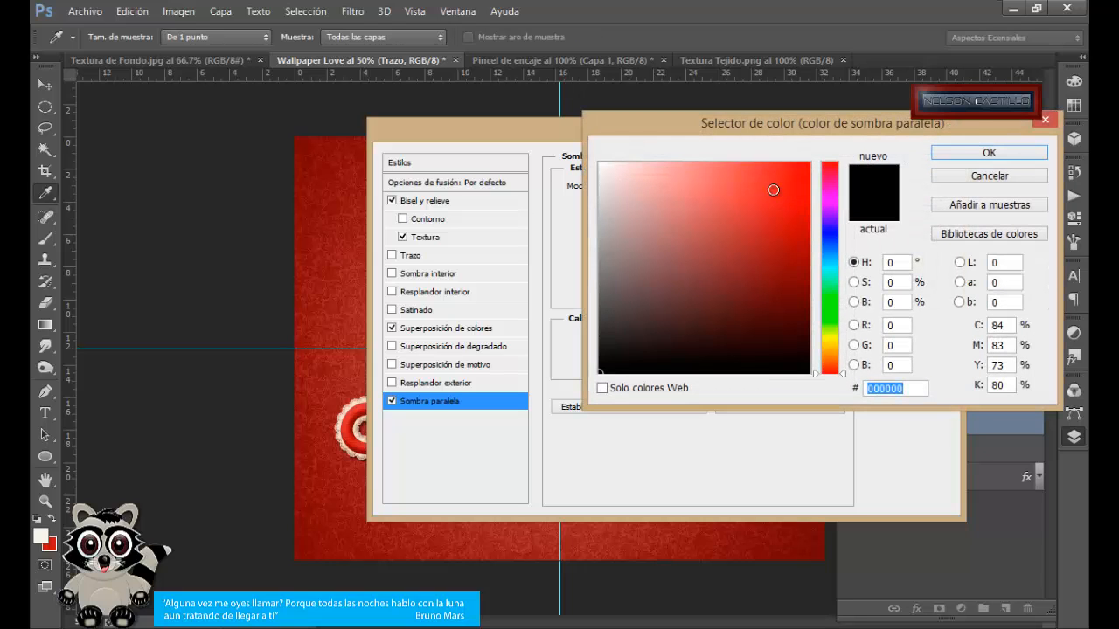
{"action": "type", "text": "8484"}
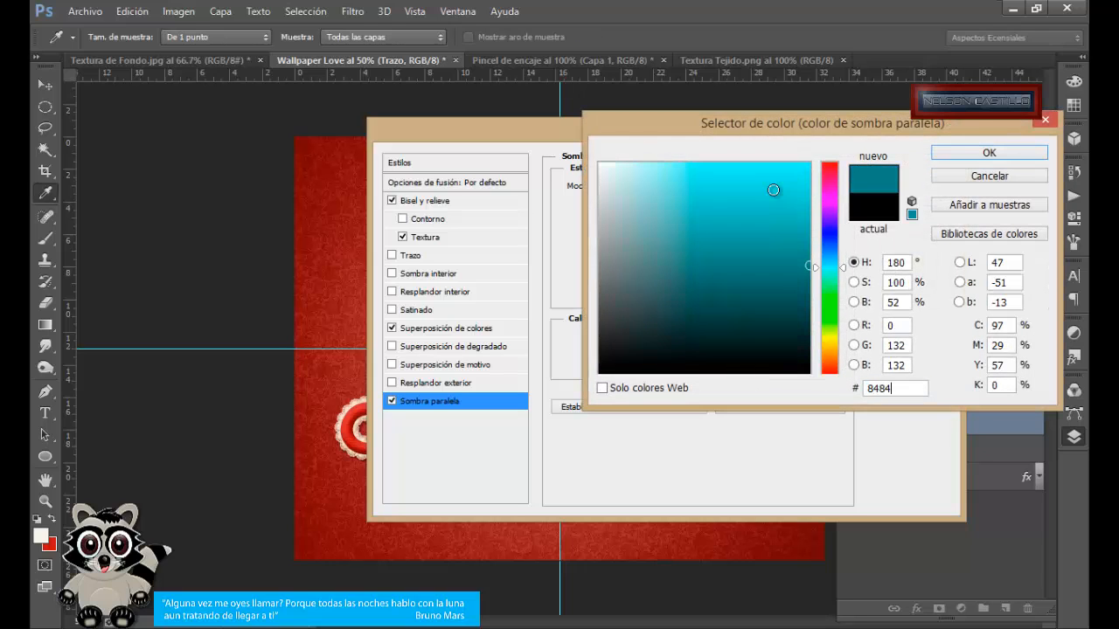
{"action": "type", "text": "84"}
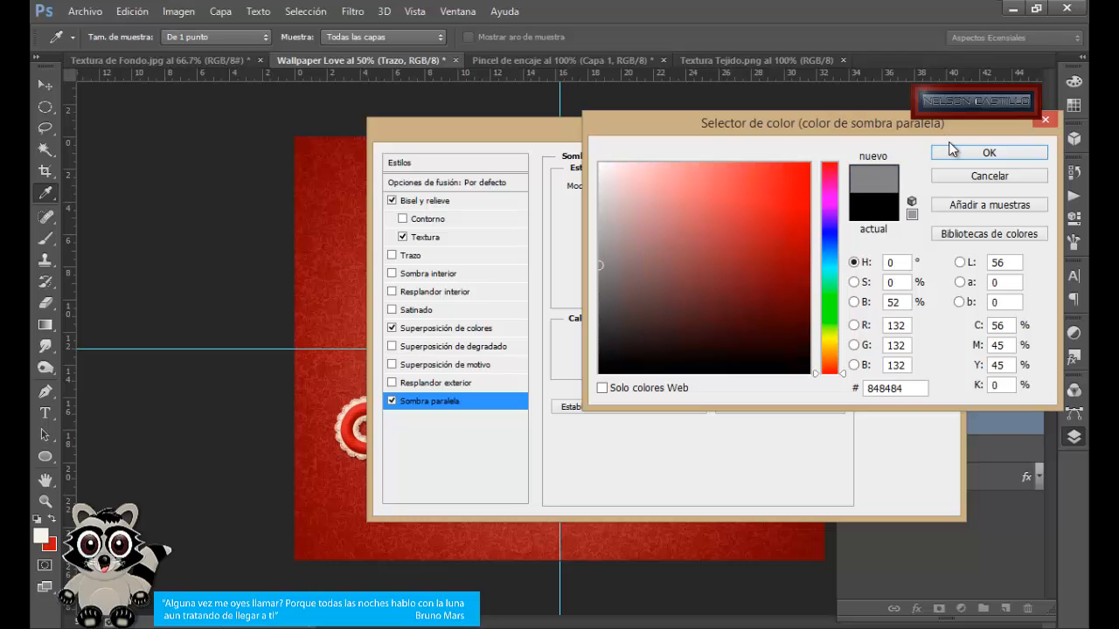
{"action": "left_click", "coordinate": [954, 152]}
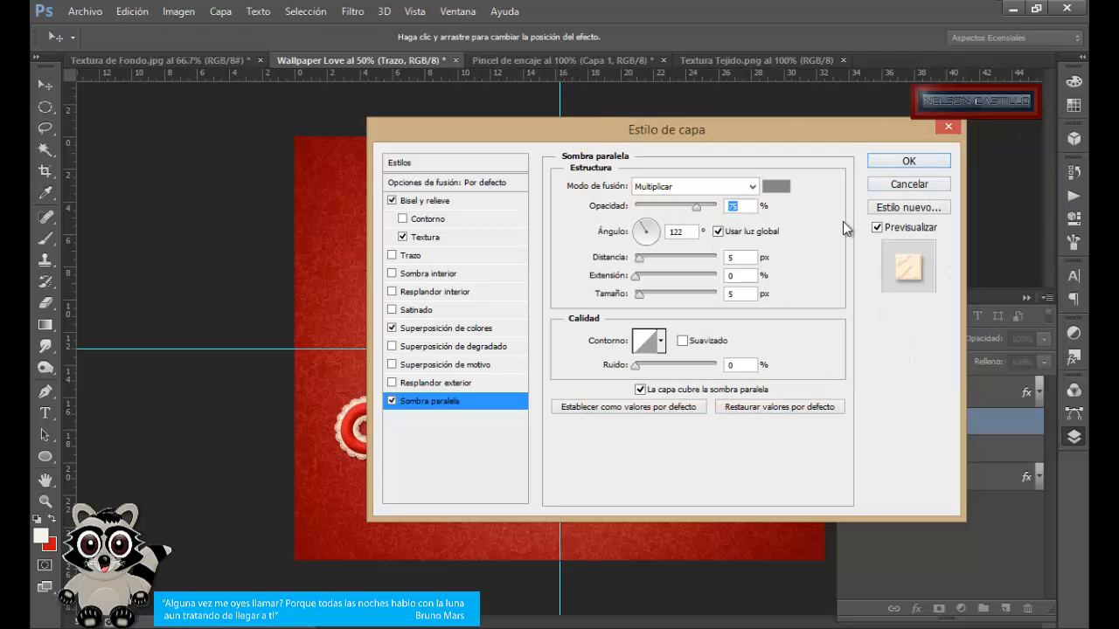
- Set the Trazo layer's drop shadow to 9 px distance and 2 px size, and apply the layer style
{"action": "left_click", "coordinate": [687, 233]}
{"action": "left_click", "coordinate": [717, 257]}
{"action": "type", "text": "9"}
{"action": "left_click", "coordinate": [722, 298]}
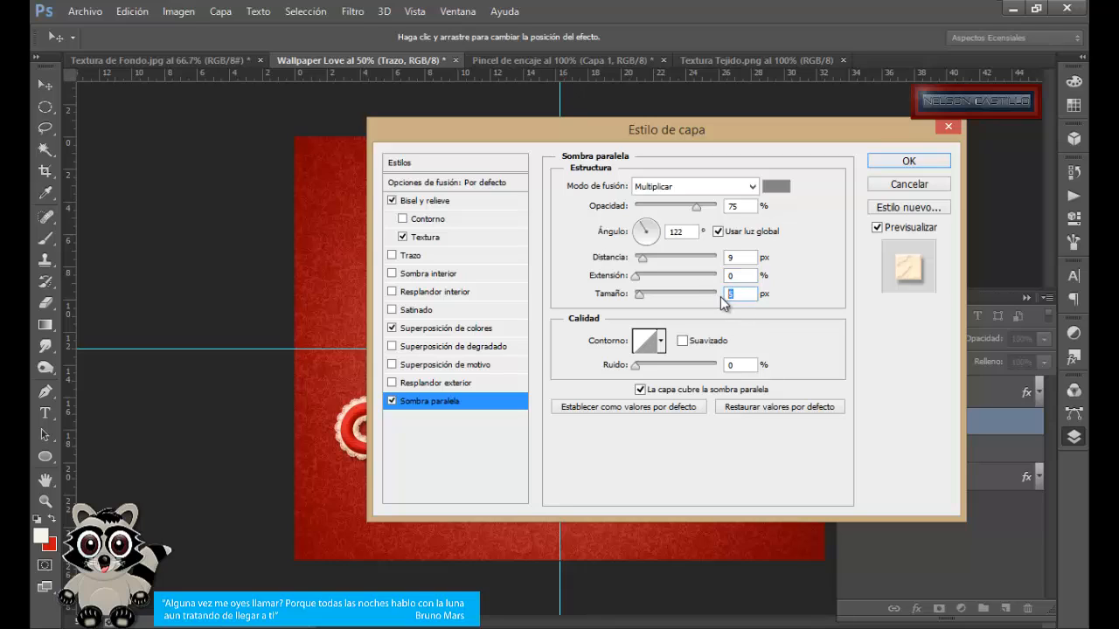
{"action": "type", "text": "2"}
{"action": "left_click", "coordinate": [883, 170]}
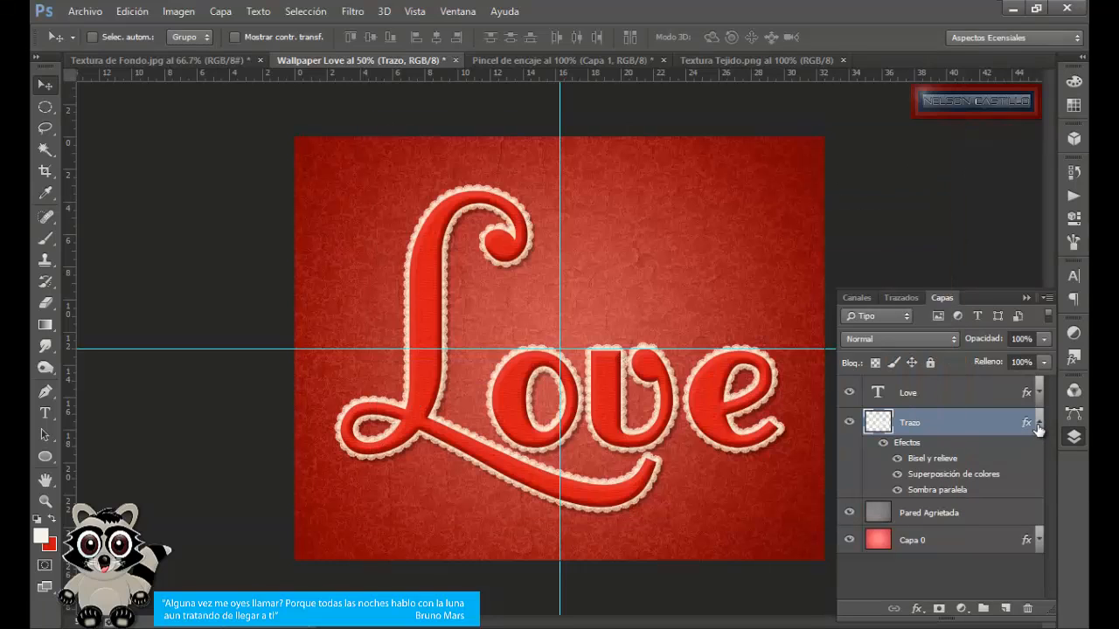
- Collapse the Trazo layer's effects and create a new layer named "Decoraciones" above the Love layer
{"action": "left_click", "coordinate": [1039, 423]}
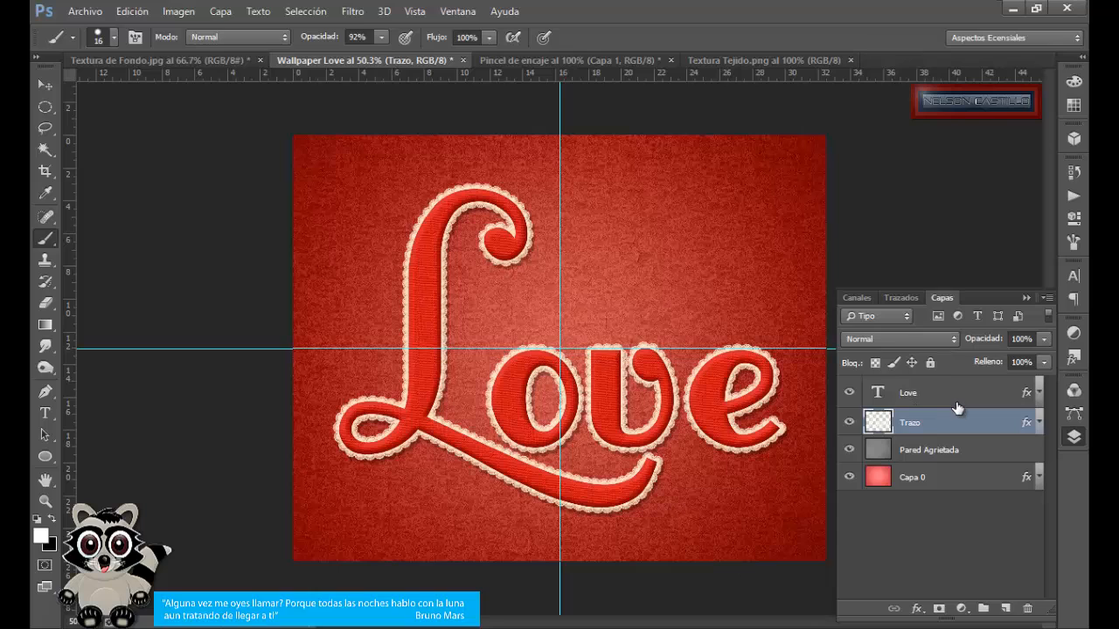
{"action": "left_click", "coordinate": [913, 392]}
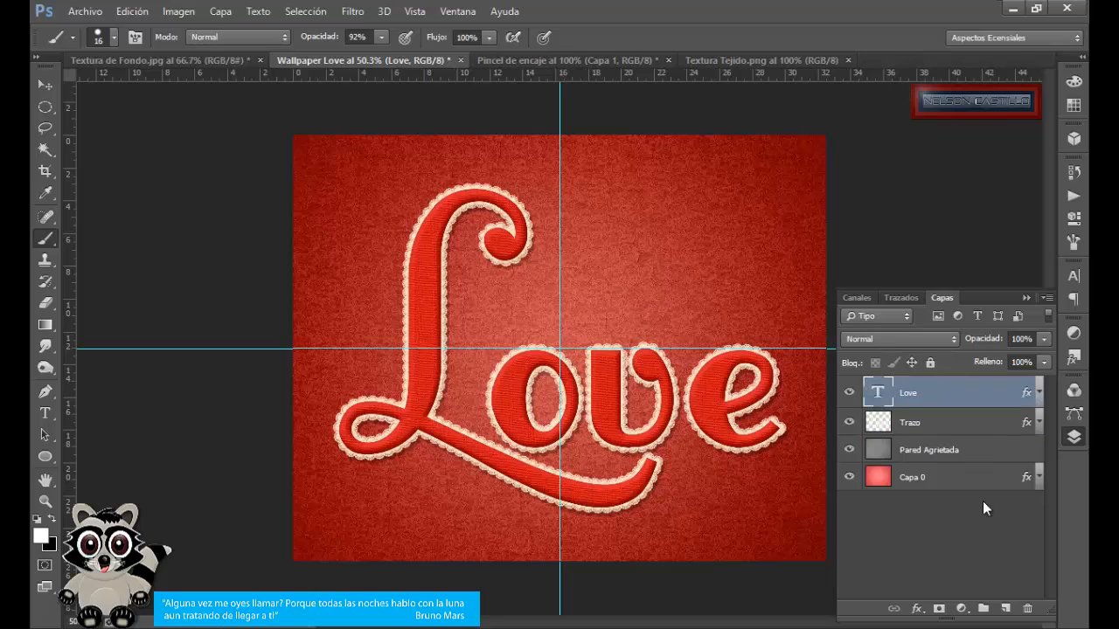
{"action": "left_click", "coordinate": [1004, 607]}
{"action": "double_click", "coordinate": [913, 390]}
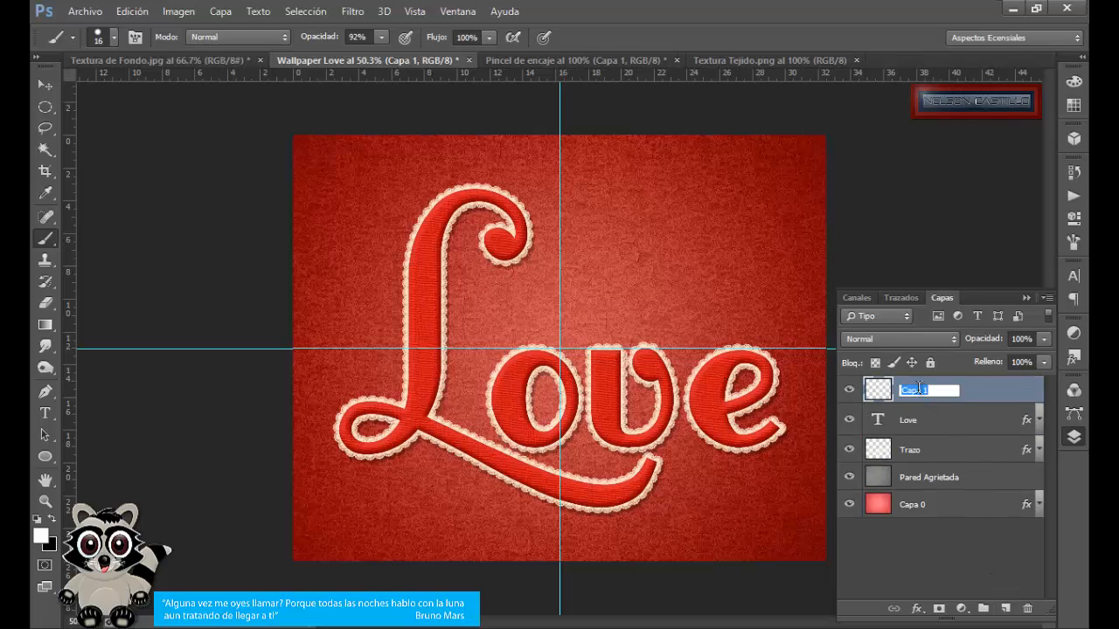
{"action": "type", "text": "Decoraciones"}
{"action": "key", "text": "Return"}
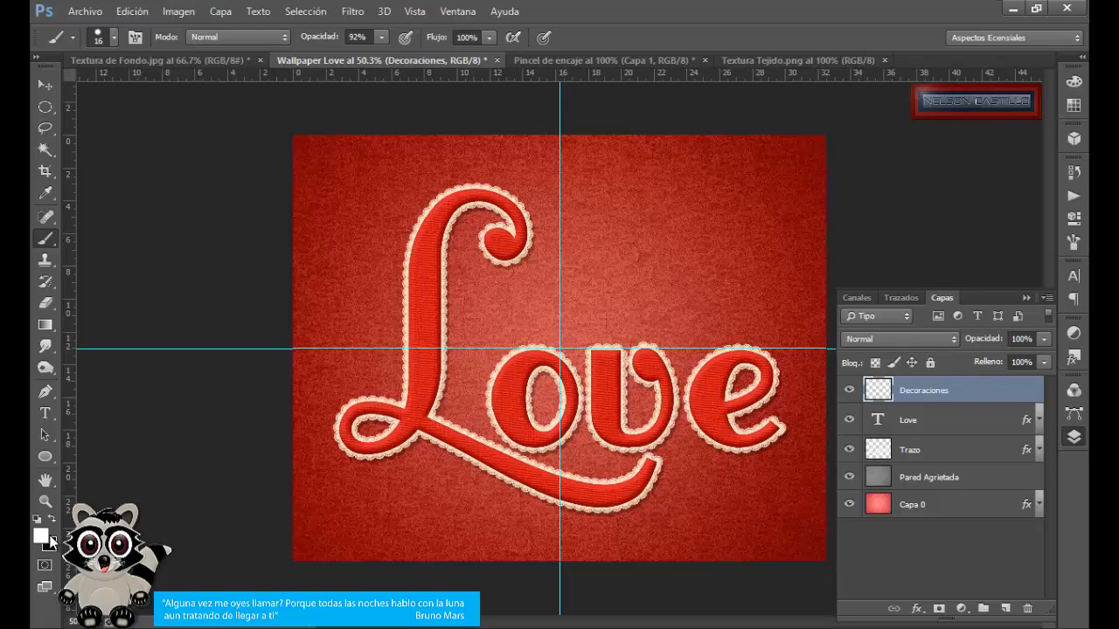
- Set the foreground color to #f5f4e6 for the 16 px brush
{"action": "right_click", "coordinate": [536, 285]}
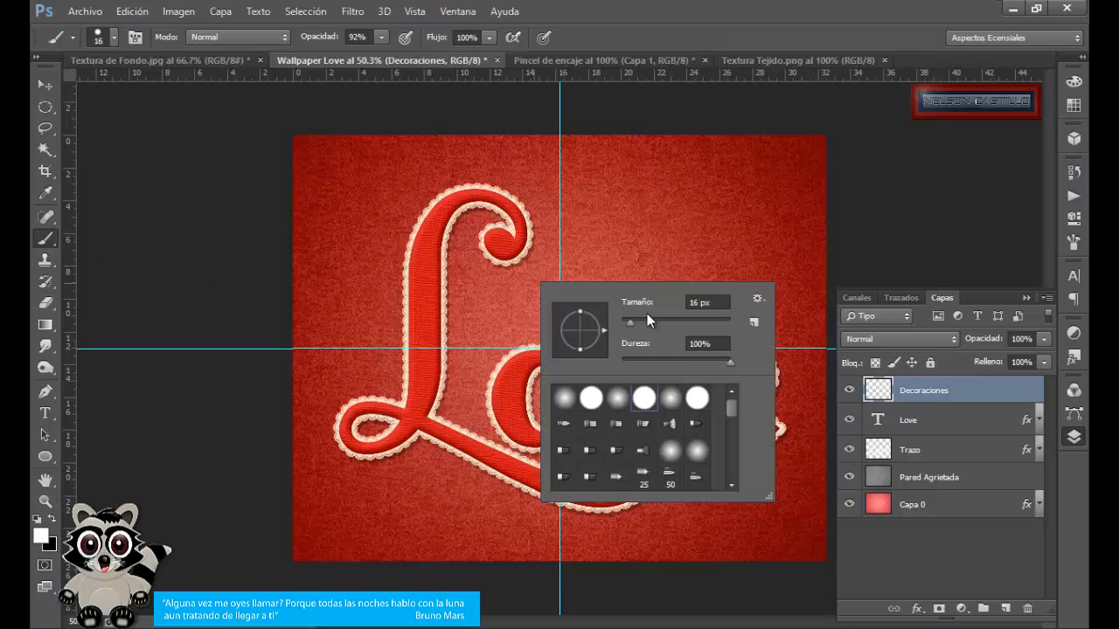
{"action": "left_click", "coordinate": [705, 302]}
{"action": "left_click", "coordinate": [40, 535]}
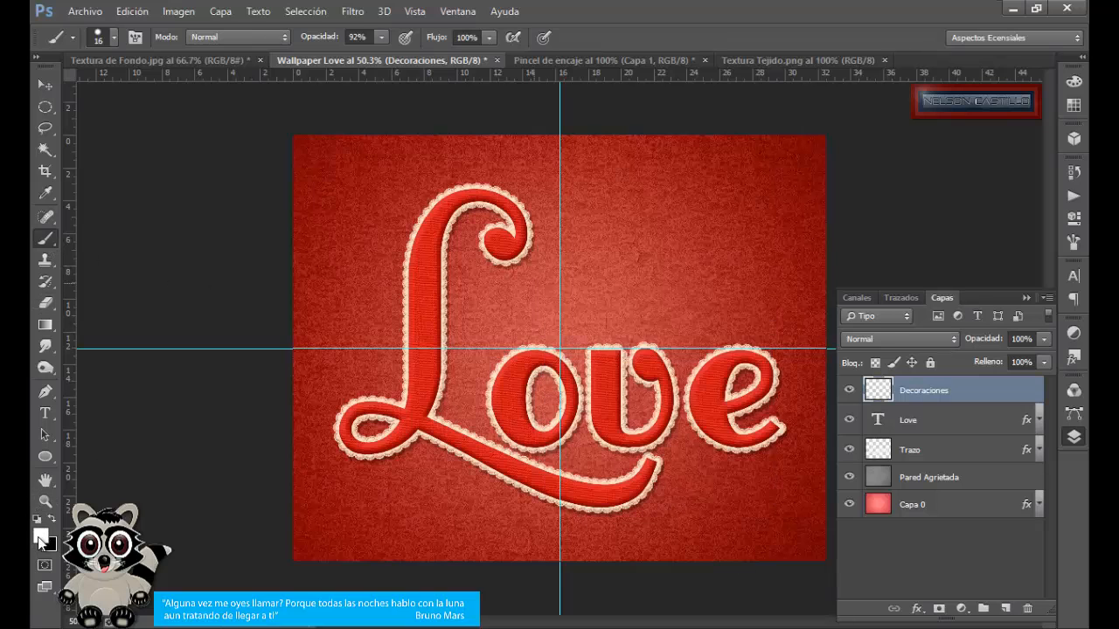
{"action": "type", "text": "f5f4e6"}
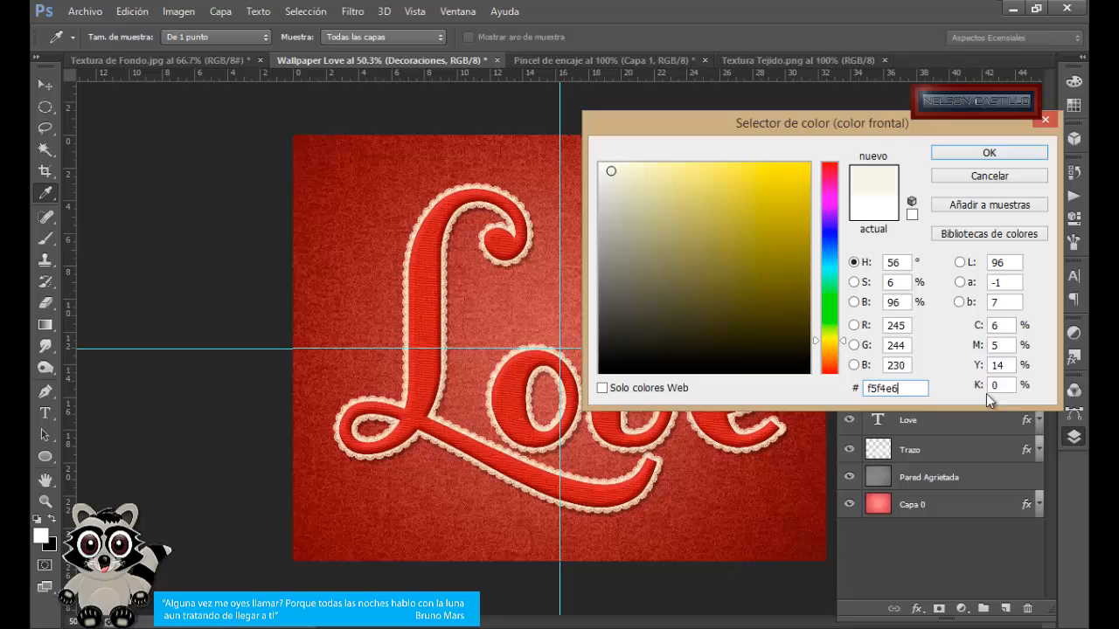
{"action": "left_click", "coordinate": [988, 154]}
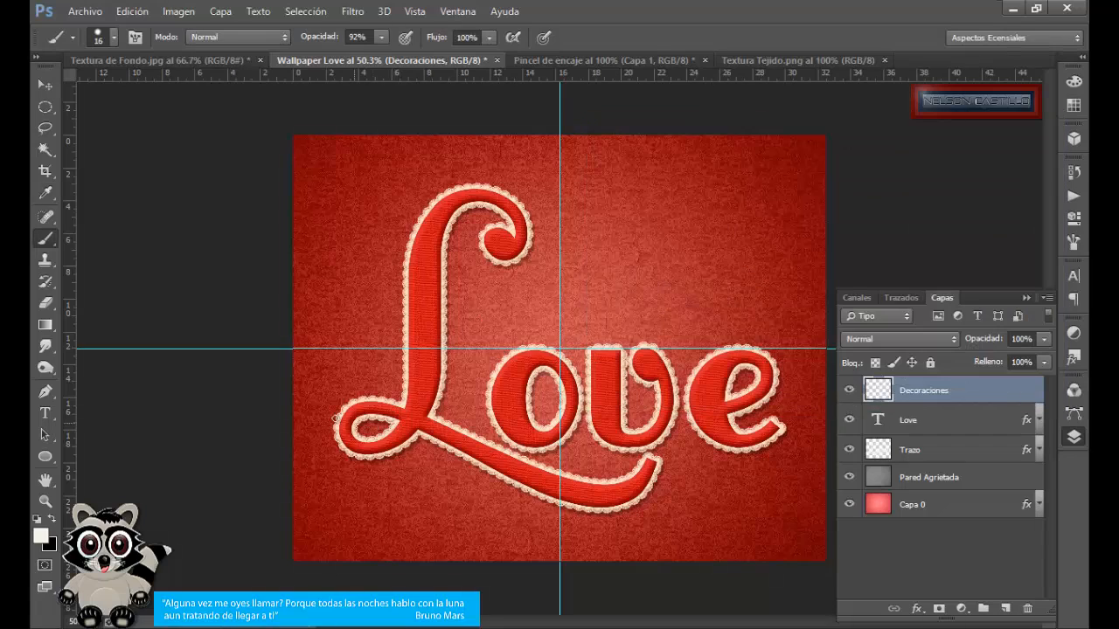
- Paint a small flower where the L's lower loop crosses, with a 16 px center dot and five petals using a 20 px brush
{"action": "scroll", "coordinate": [332, 487], "scroll_direction": "up", "scroll_amount": 6}
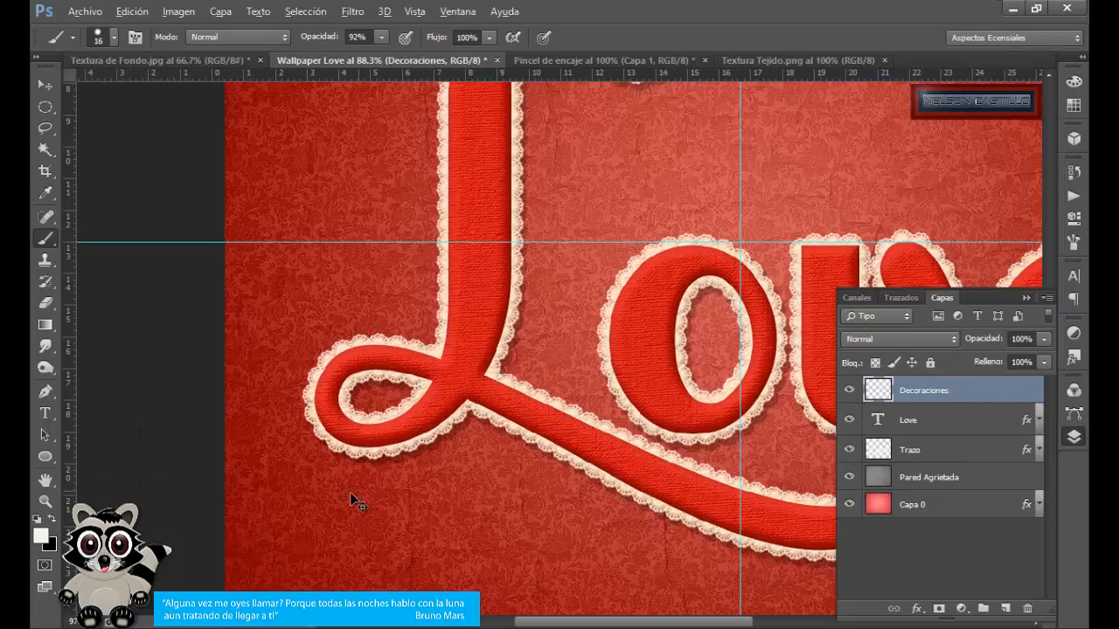
{"action": "scroll", "coordinate": [362, 498], "scroll_direction": "left", "scroll_amount": 3}
{"action": "scroll", "coordinate": [459, 512], "scroll_direction": "down", "scroll_amount": 3}
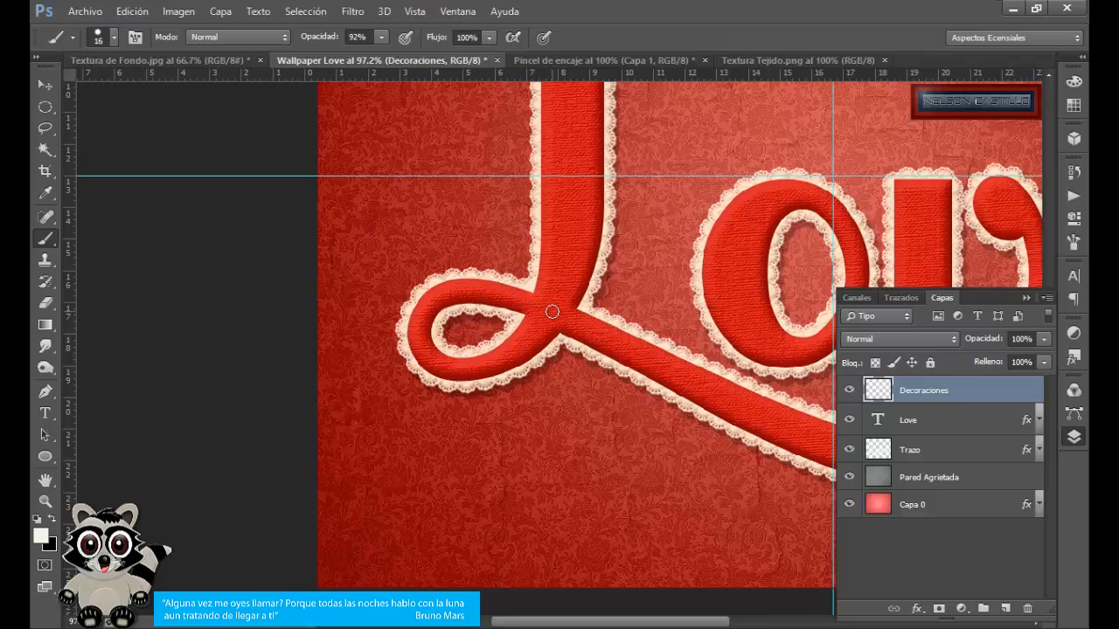
{"action": "right_click", "coordinate": [597, 282]}
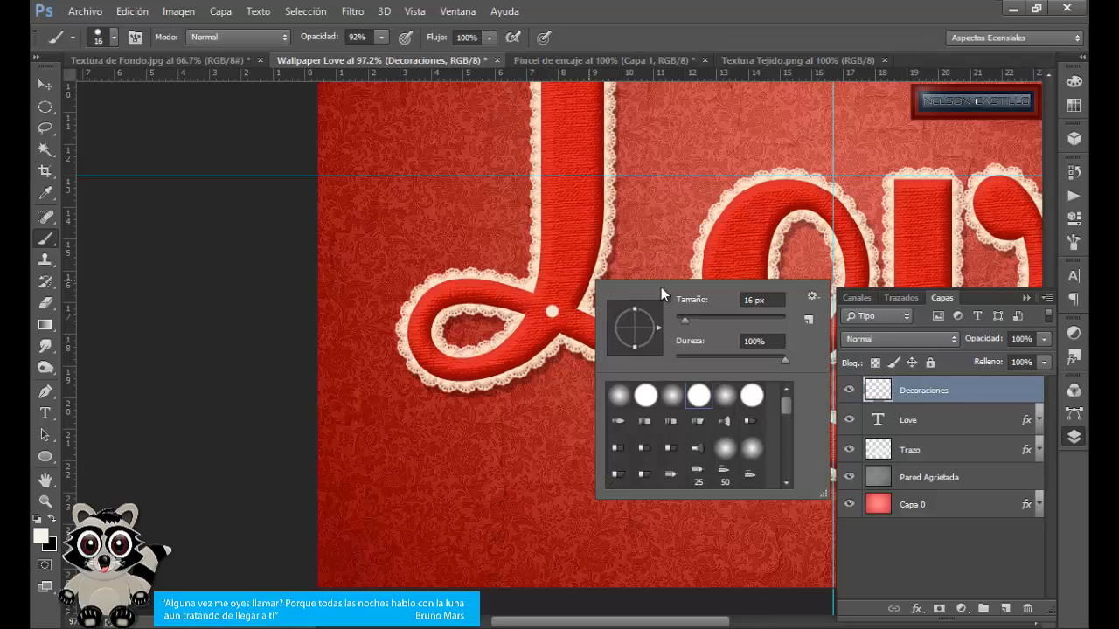
{"action": "double_click", "coordinate": [751, 301]}
{"action": "type", "text": "20"}
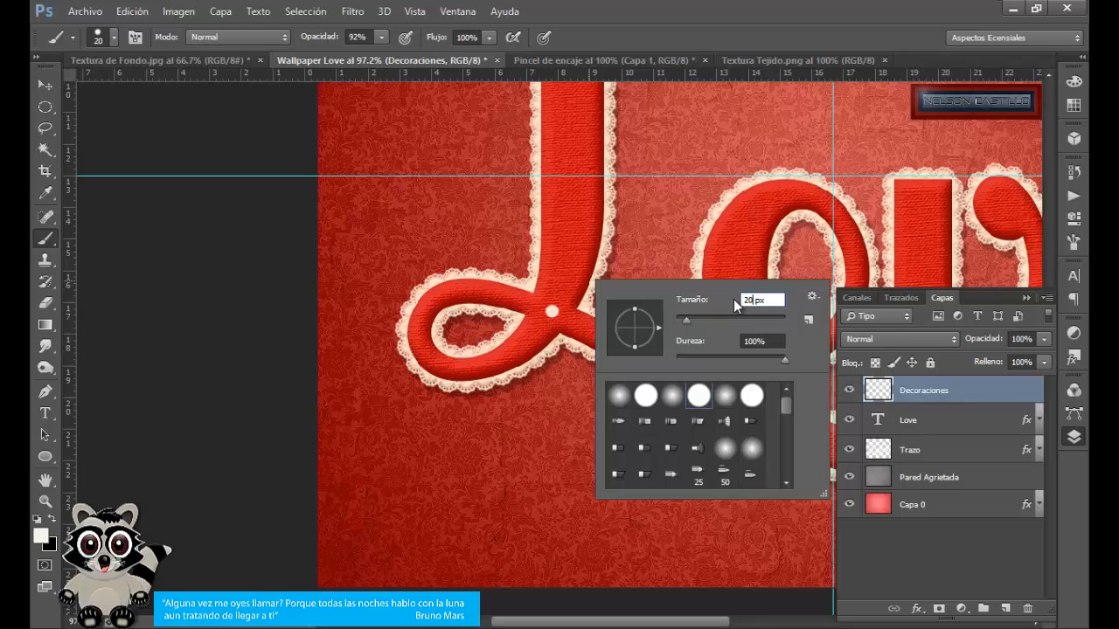
{"action": "key", "text": "Return"}
{"action": "left_click", "coordinate": [553, 297]}
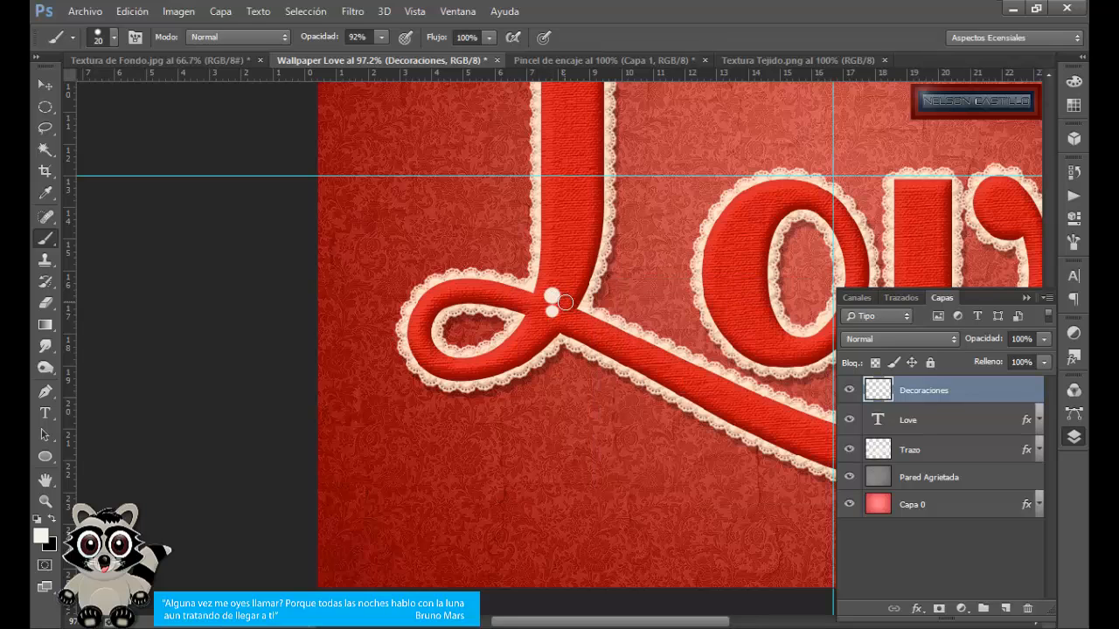
{"action": "left_click", "coordinate": [564, 305]}
{"action": "left_click", "coordinate": [536, 303]}
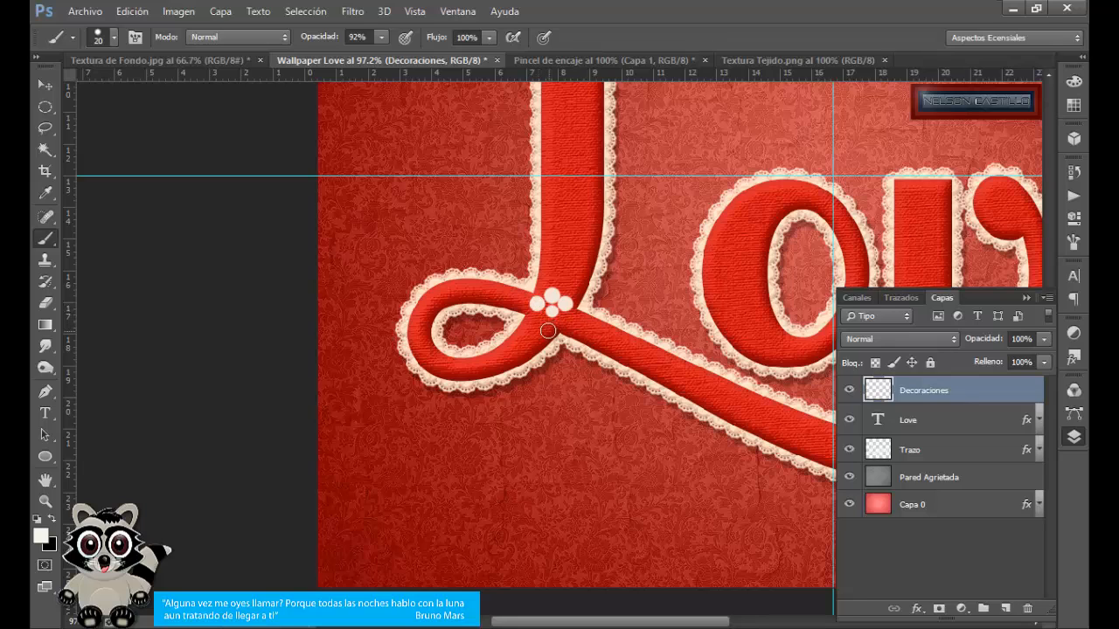
{"action": "left_click", "coordinate": [543, 325]}
{"action": "left_click", "coordinate": [564, 323]}
{"action": "left_click", "coordinate": [45, 504]}
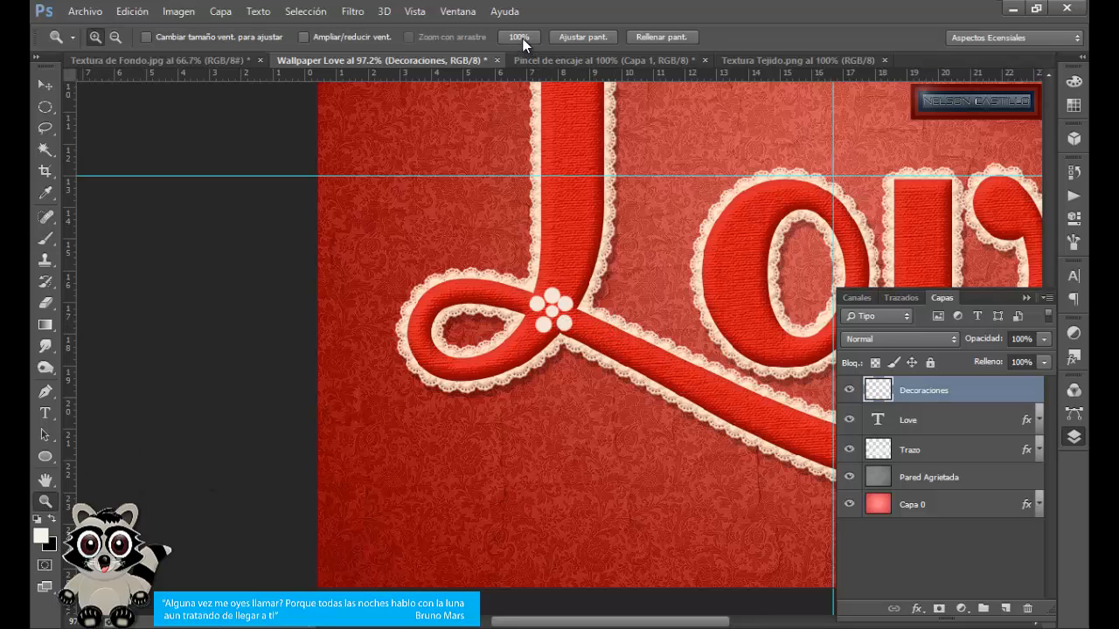
{"action": "left_click", "coordinate": [576, 36]}
{"action": "scroll", "coordinate": [628, 347], "scroll_direction": "down", "scroll_amount": 2}
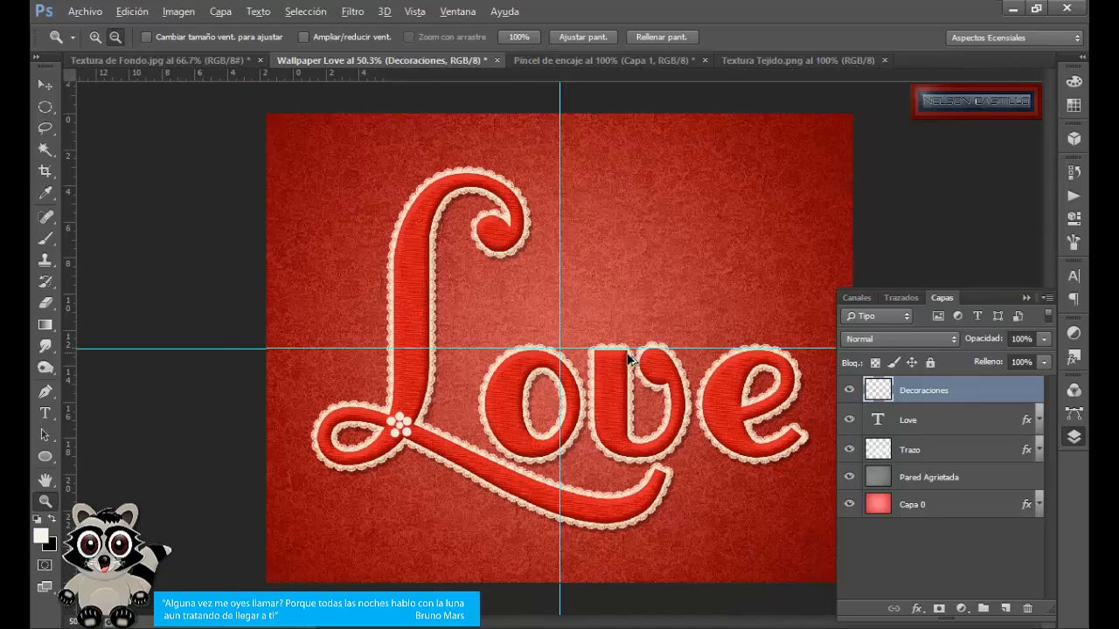
{"action": "scroll", "coordinate": [628, 358], "scroll_direction": "down", "scroll_amount": 1}
{"action": "scroll", "coordinate": [628, 358], "scroll_direction": "up", "scroll_amount": 1}
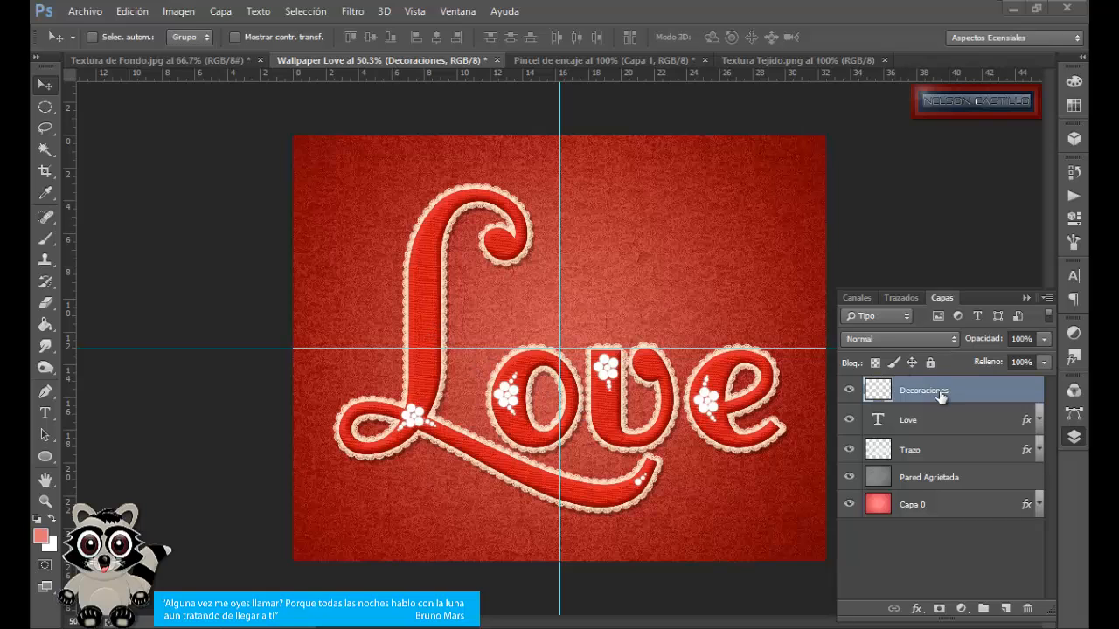
- Load the Marfil styles file from the Materiales Wallpaper Love folder into the style presets
{"action": "left_click", "coordinate": [1072, 357]}
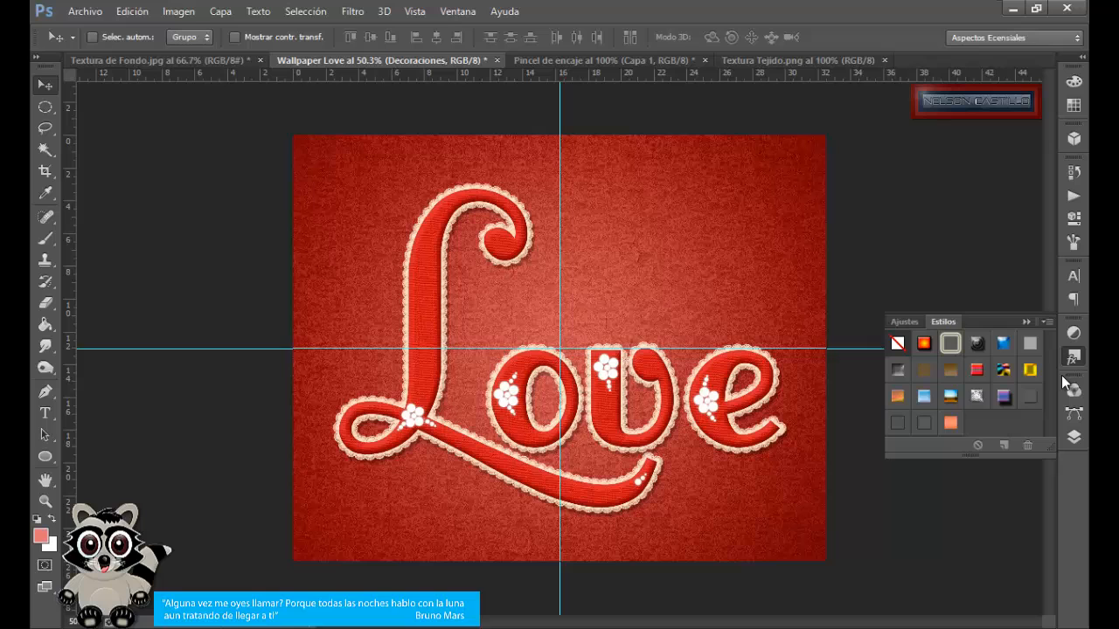
{"action": "left_click", "coordinate": [1044, 323]}
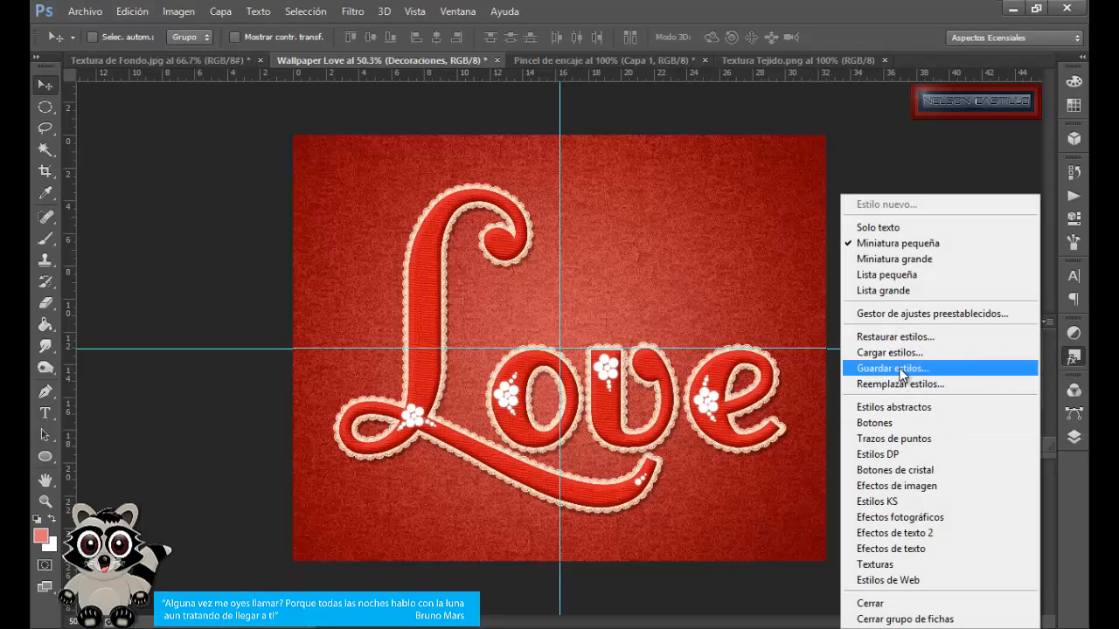
{"action": "left_click", "coordinate": [896, 355]}
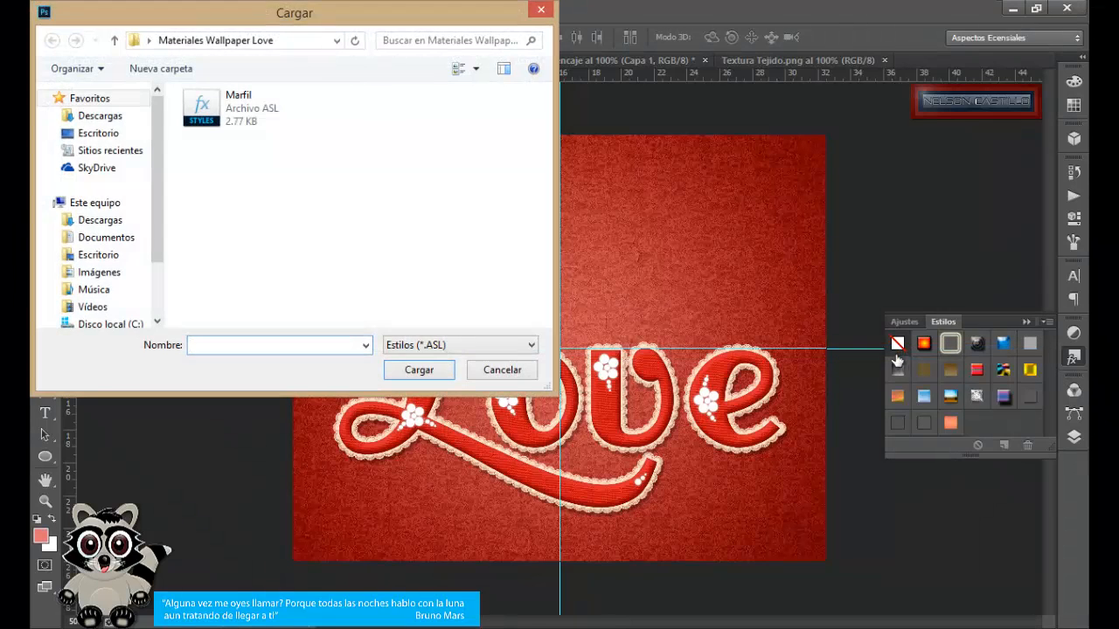
{"action": "left_click", "coordinate": [244, 101]}
{"action": "left_click", "coordinate": [409, 371]}
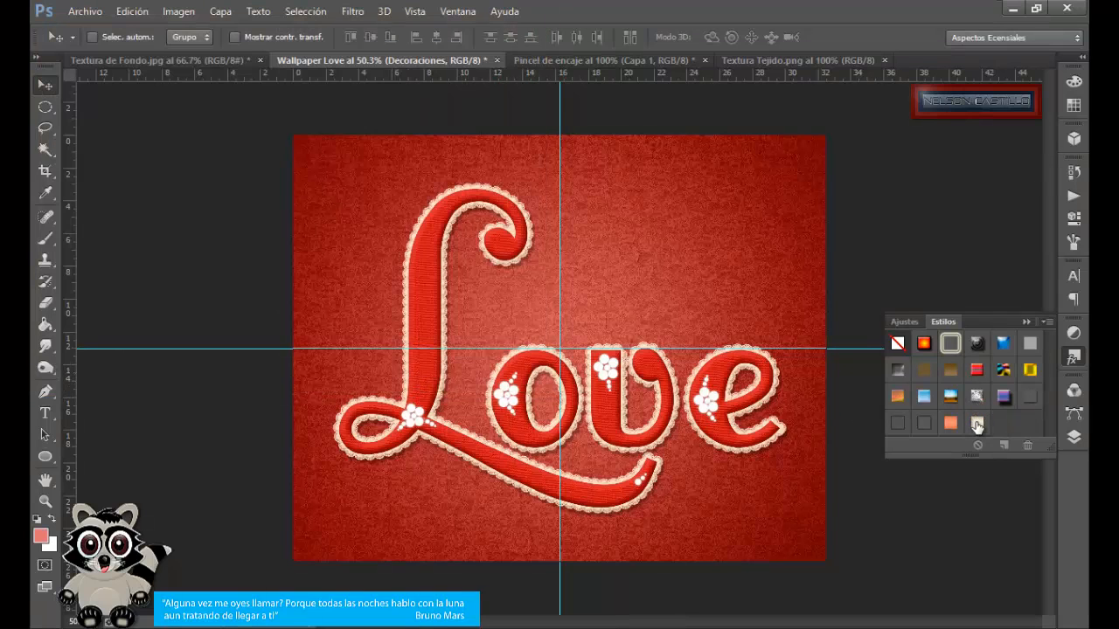
- Apply the loaded ivory style to the Decoraciones layer and collapse its list of effects
{"action": "left_click", "coordinate": [977, 425]}
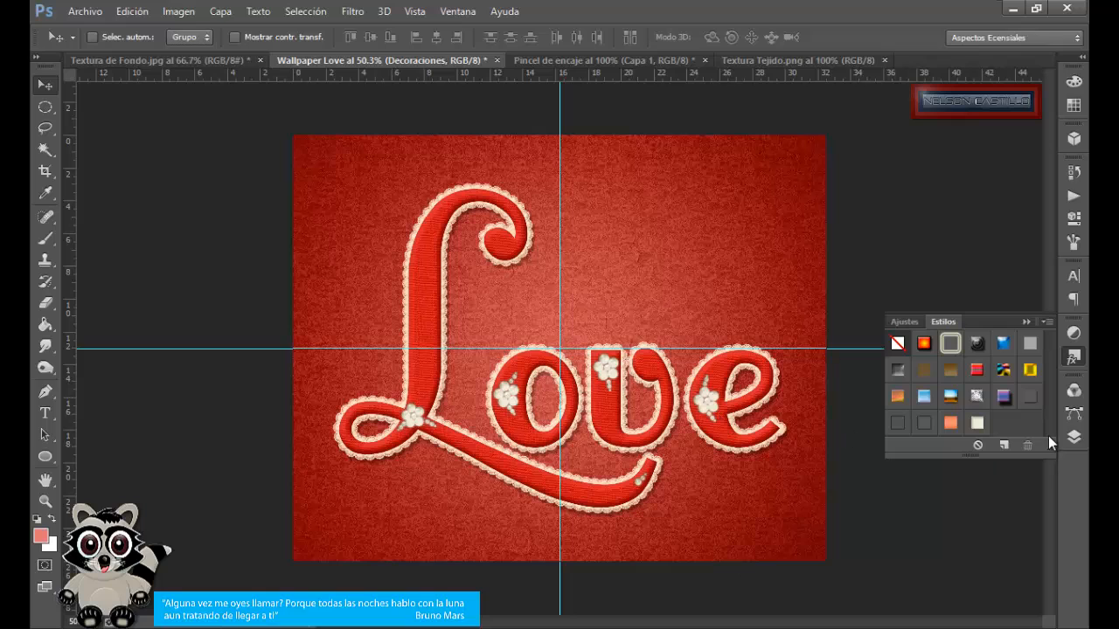
{"action": "left_click", "coordinate": [1073, 440]}
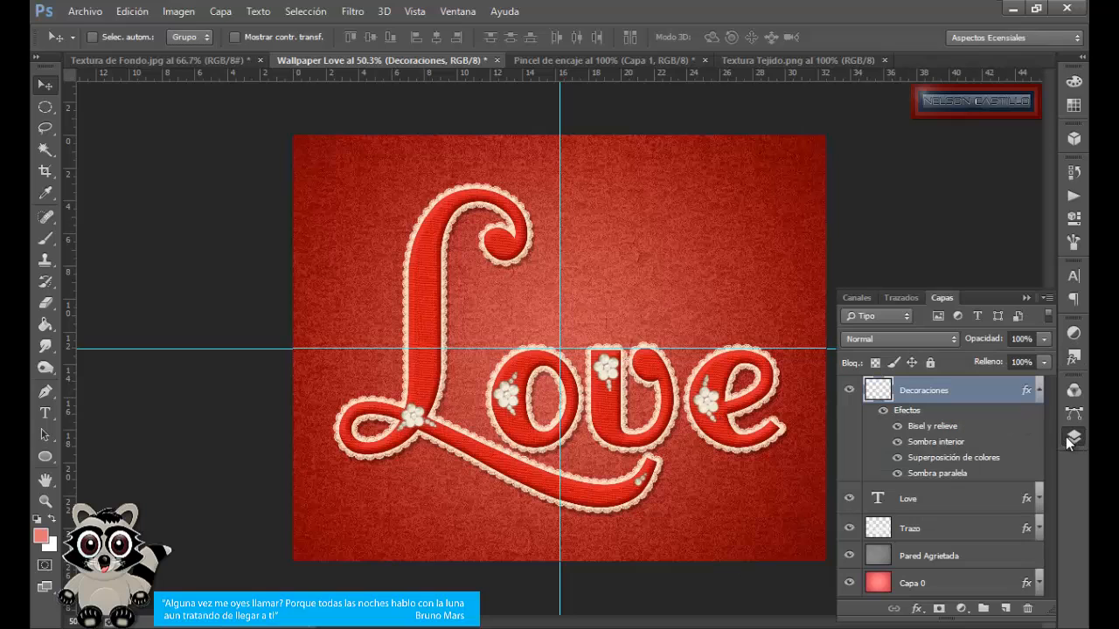
{"action": "left_click", "coordinate": [1038, 390]}
- Add the text "All you need is" in Machia at 80 pt near the image's upper-left corner
{"action": "left_click", "coordinate": [45, 412]}
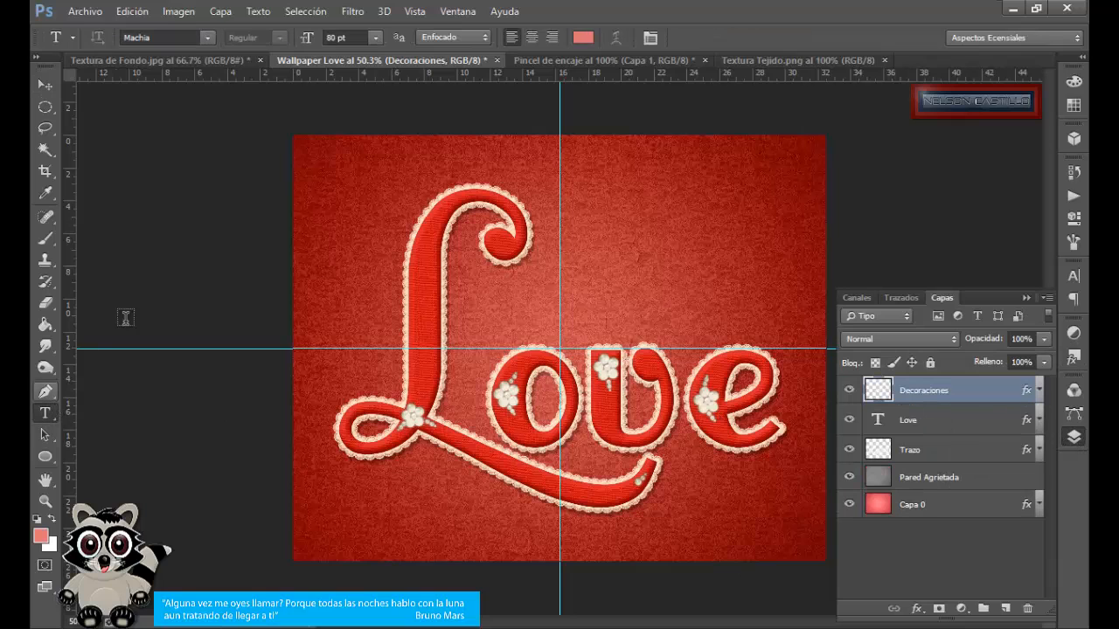
{"action": "left_click", "coordinate": [158, 36]}
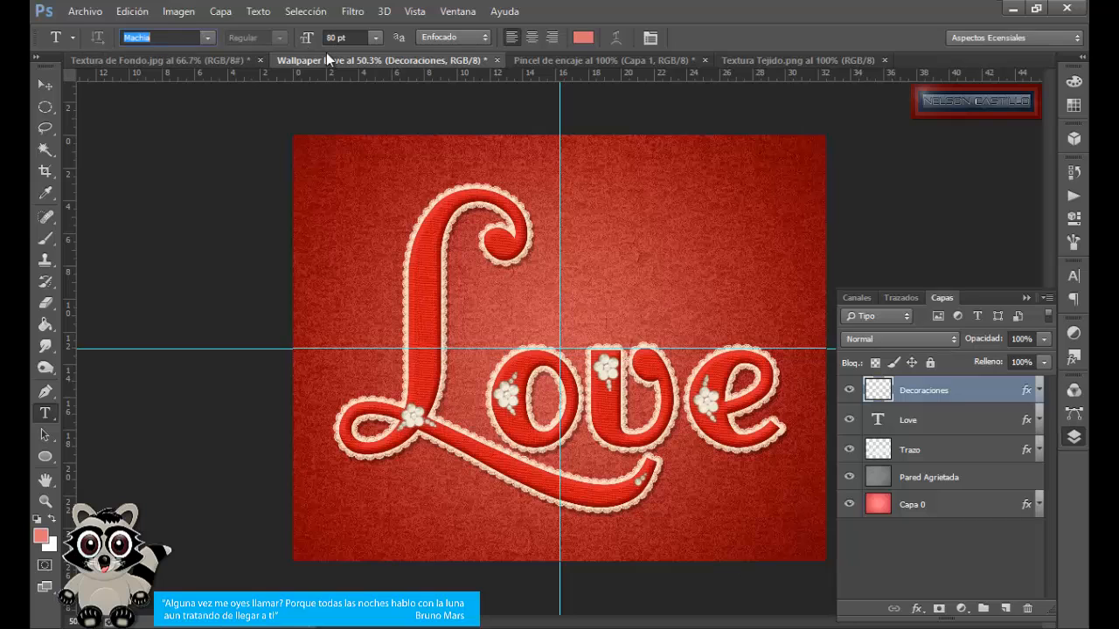
{"action": "left_click", "coordinate": [303, 153]}
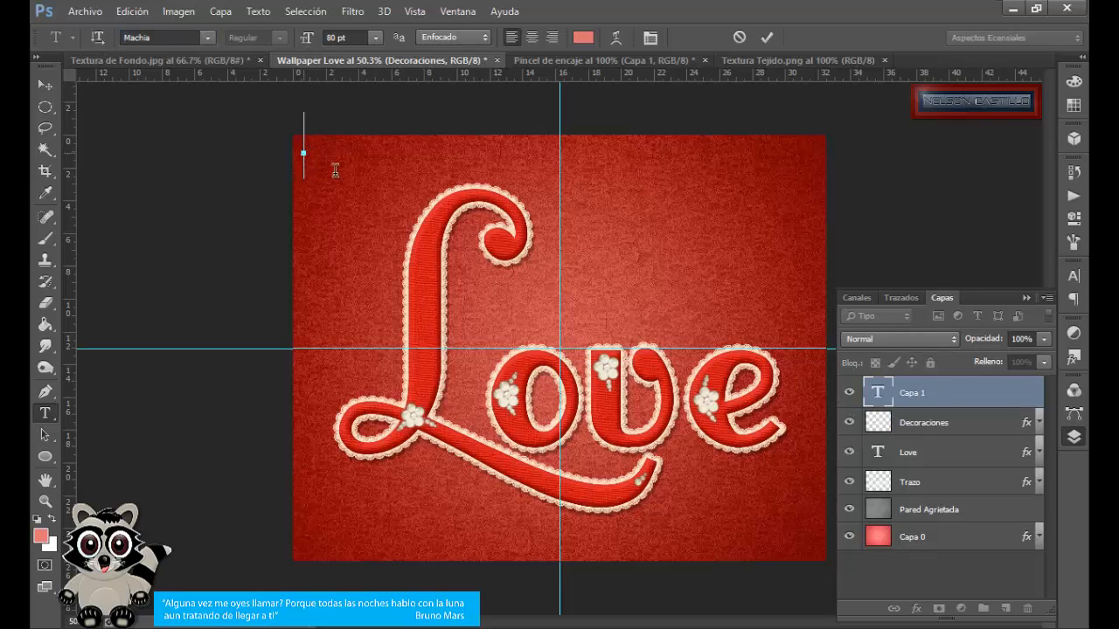
{"action": "type", "text": "All you need is"}
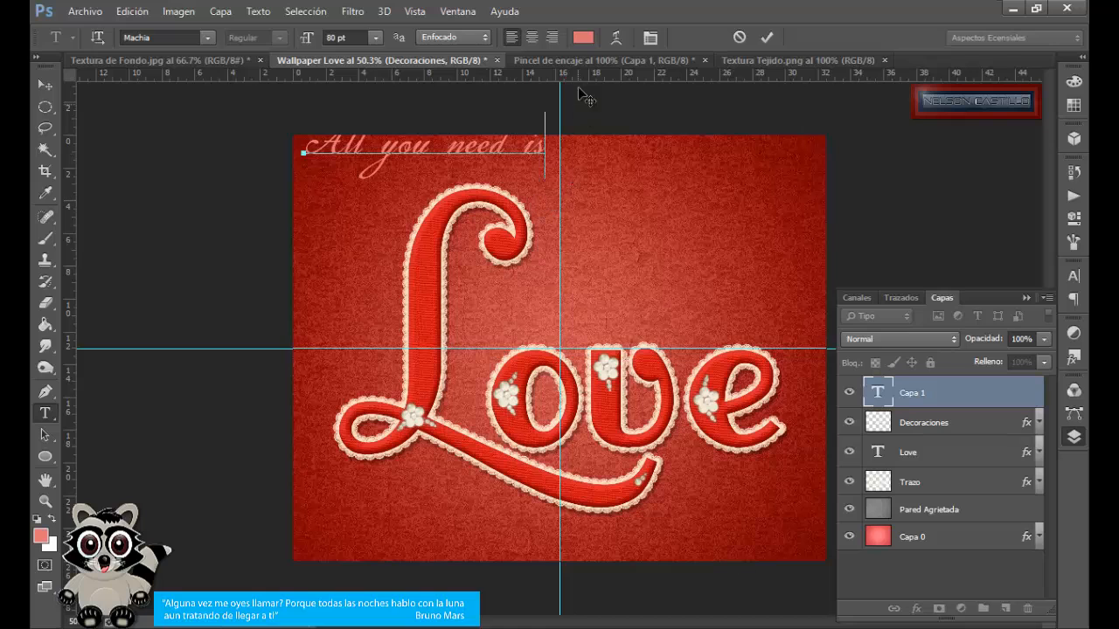
- Try to change the new text's color to #ffffff without selecting its characters
{"action": "left_click", "coordinate": [583, 36]}
{"action": "left_click_drag", "start_coordinate": [613, 169], "coordinate": [534, 146]}
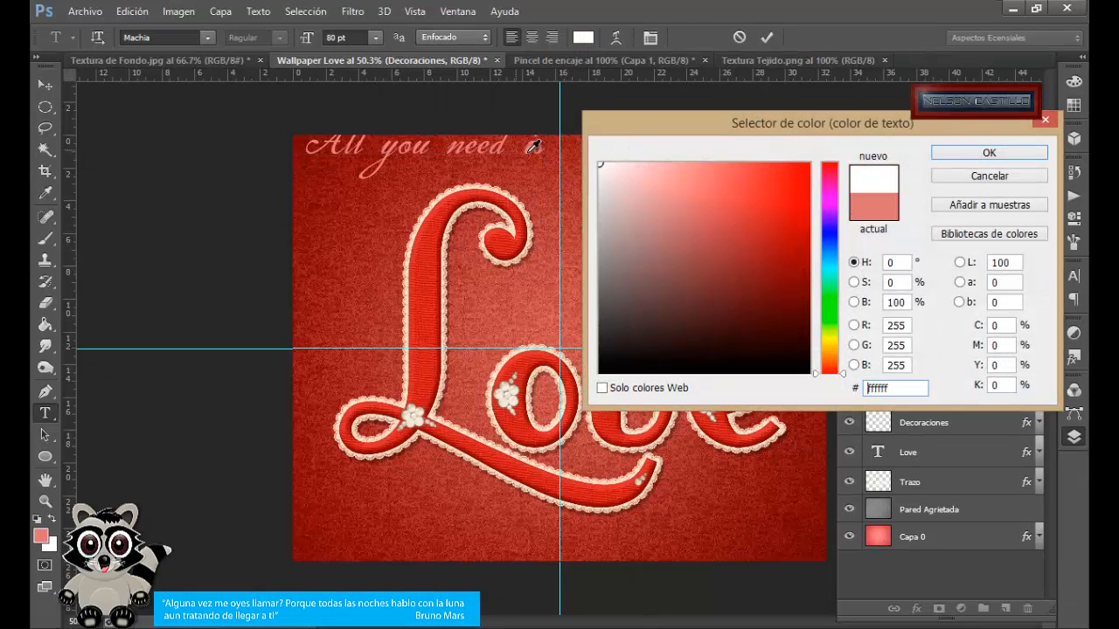
{"action": "left_click", "coordinate": [970, 155]}
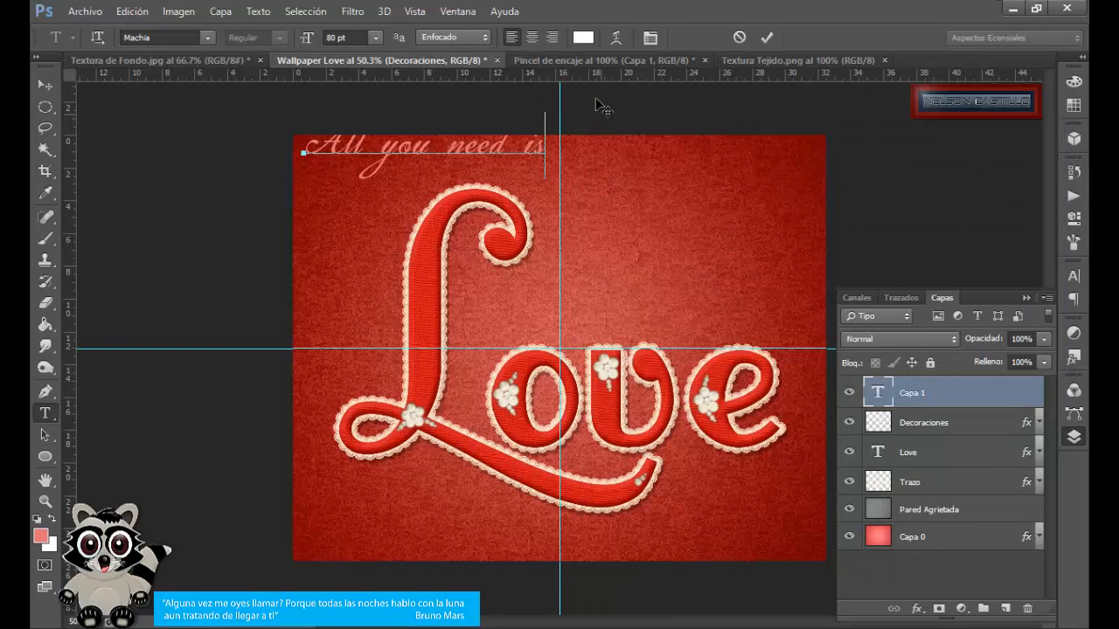
- Recolor all of the "All you need is" text to #ffffff, commit it, and move it above the letters "ove"
{"action": "right_click", "coordinate": [500, 141]}
{"action": "left_click", "coordinate": [533, 151]}
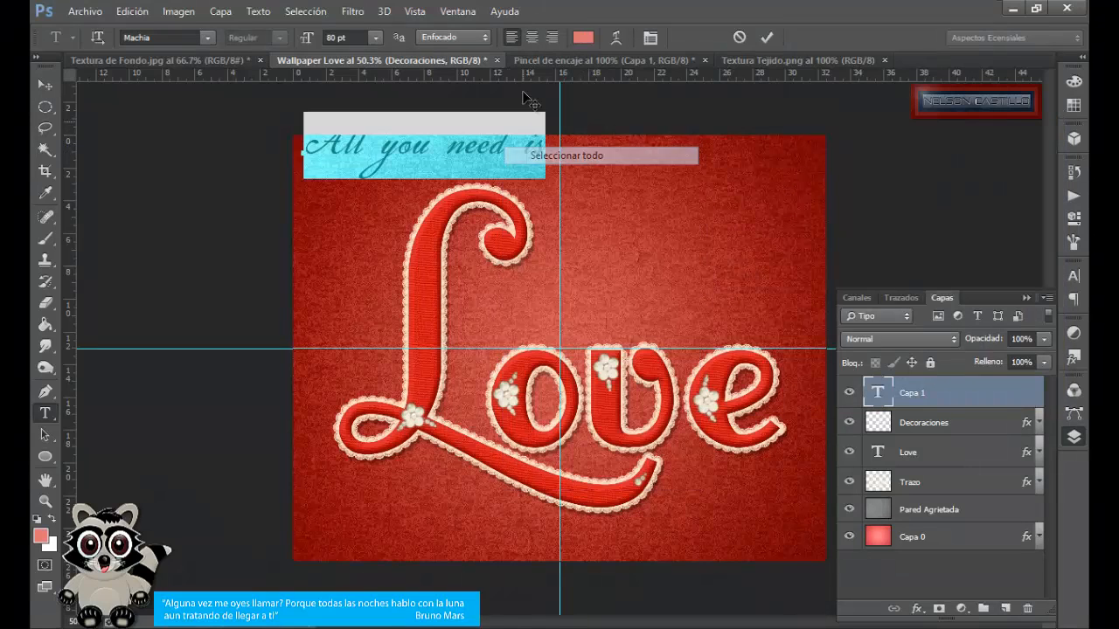
{"action": "left_click", "coordinate": [581, 38]}
{"action": "left_click_drag", "start_coordinate": [627, 167], "coordinate": [637, 152]}
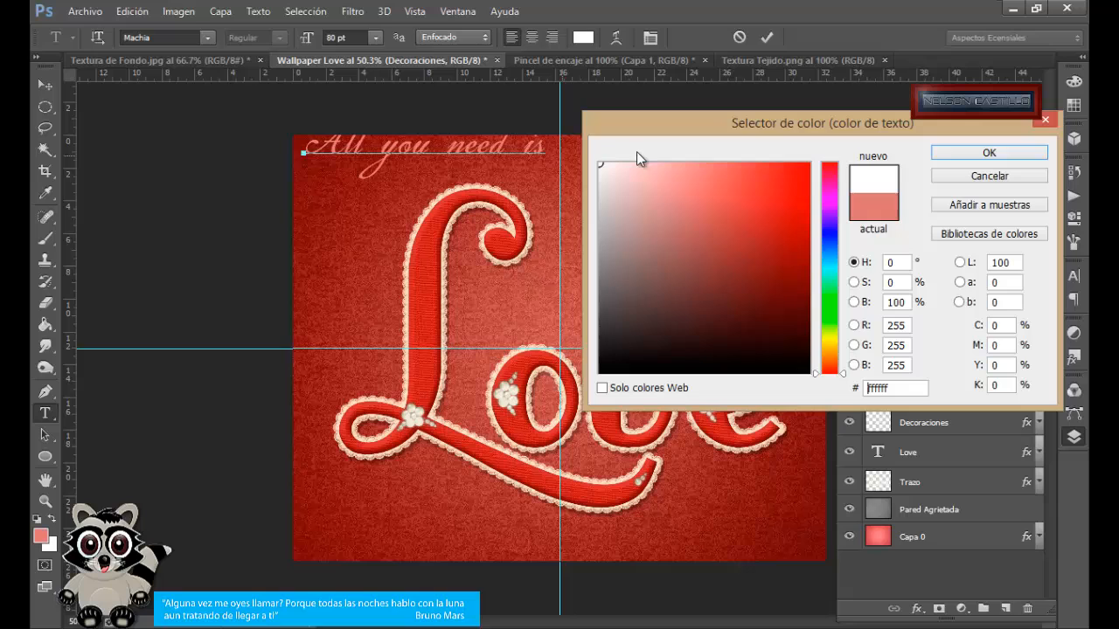
{"action": "left_click", "coordinate": [954, 154]}
{"action": "left_click", "coordinate": [765, 37]}
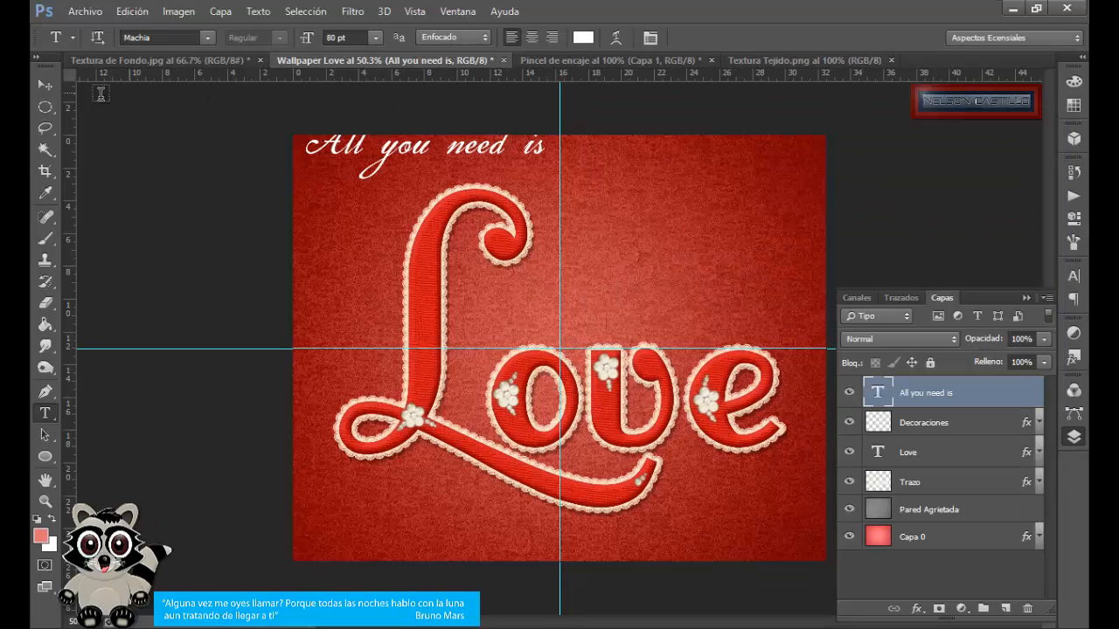
{"action": "key", "text": "v"}
{"action": "left_click_drag", "start_coordinate": [529, 150], "coordinate": [780, 278]}
- Add a drop shadow with 50% opacity to the "All you need is" text layer
{"action": "right_click", "coordinate": [983, 407]}
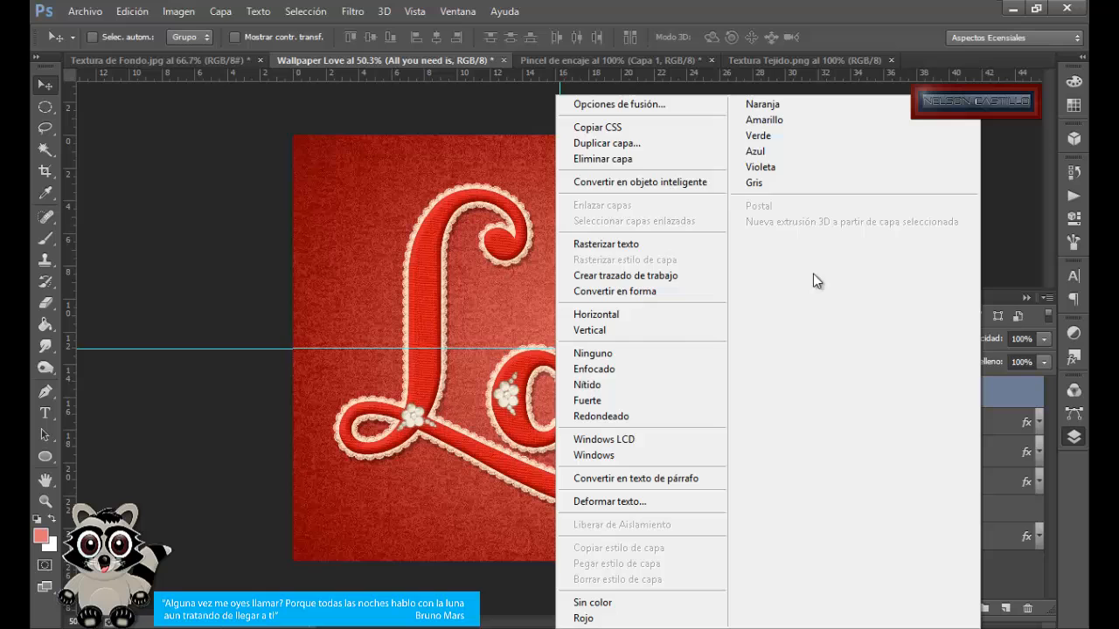
{"action": "left_click", "coordinate": [652, 108]}
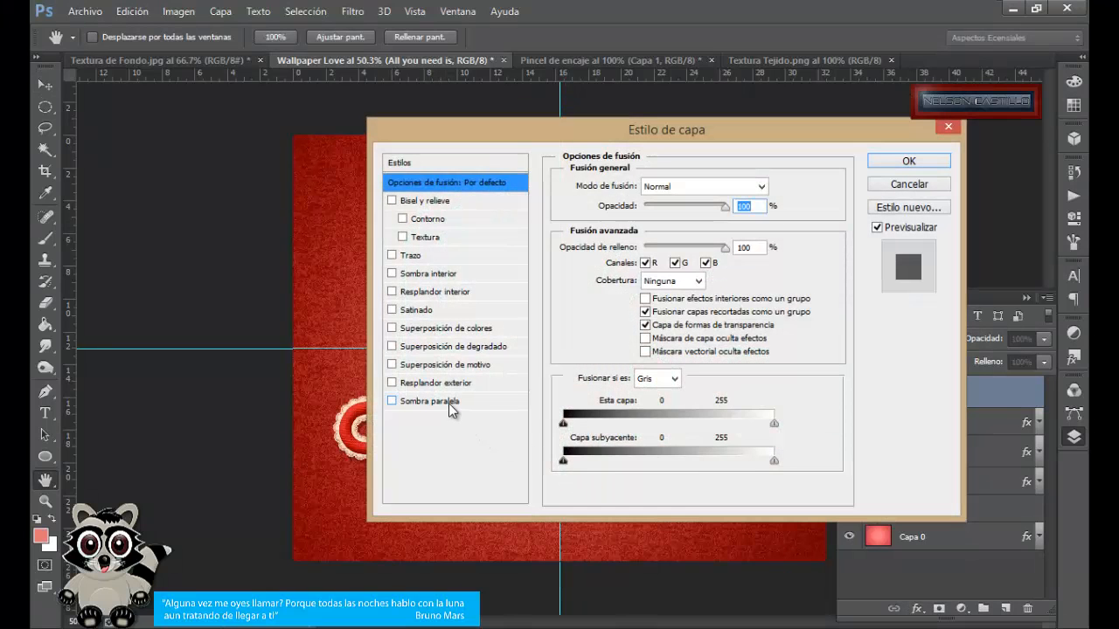
{"action": "left_click", "coordinate": [448, 401]}
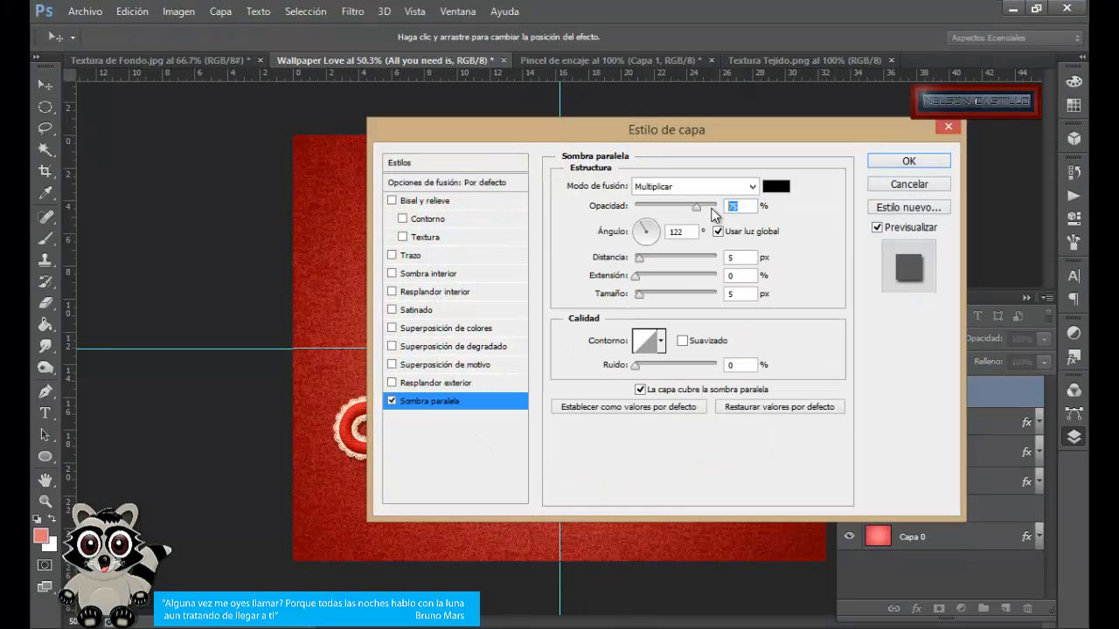
{"action": "type", "text": "50"}
{"action": "left_click", "coordinate": [889, 164]}
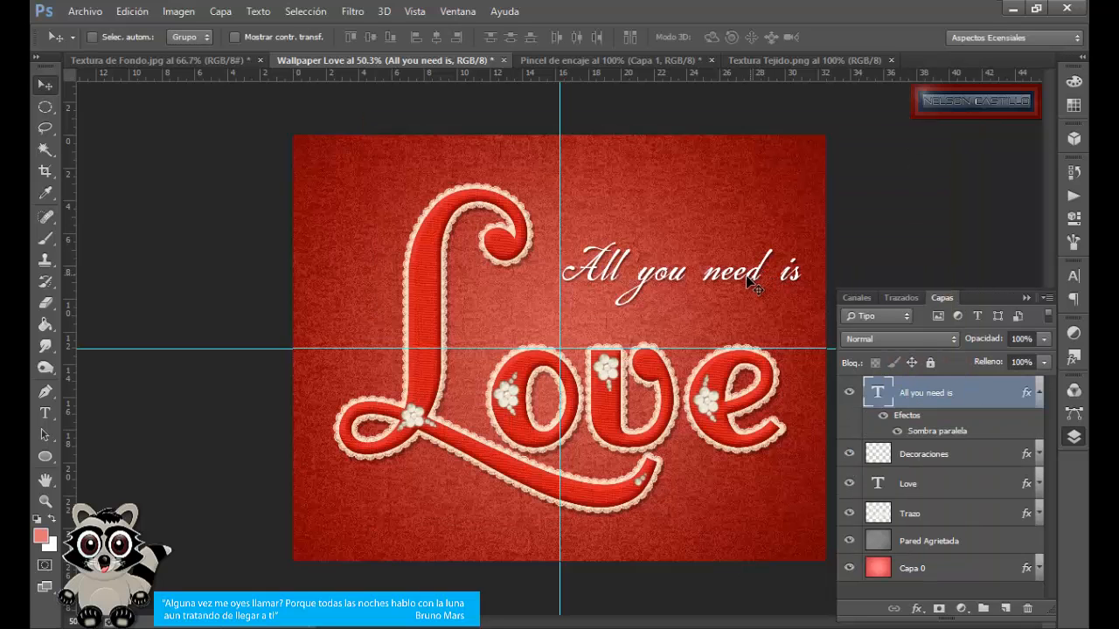
- Add a new layer above the "All you need is" text layer and name it "Sombras"
{"action": "left_click", "coordinate": [997, 608]}
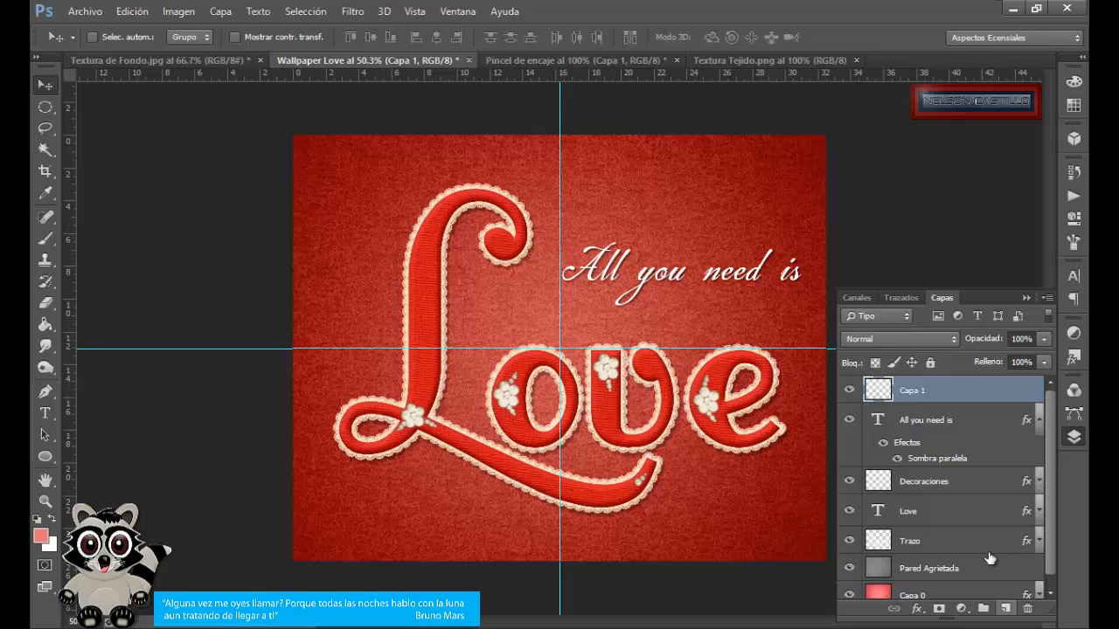
{"action": "double_click", "coordinate": [914, 391]}
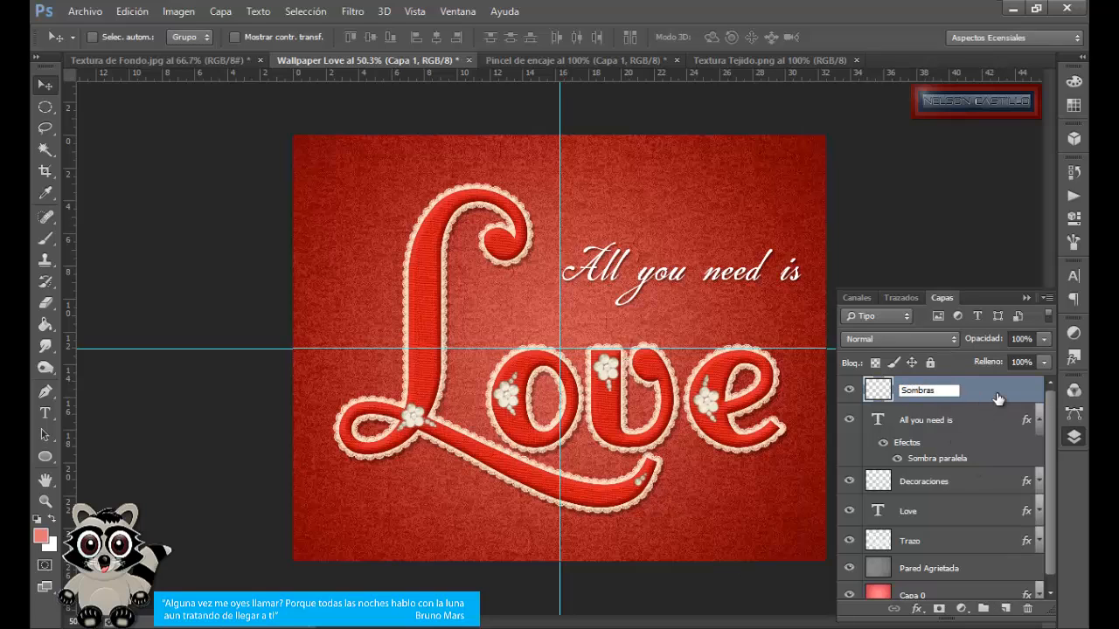
{"action": "key", "text": "Return"}
- With the Paint Bucket tool active, select the whole canvas and turn the selection into a border selection
{"action": "left_click", "coordinate": [45, 326]}
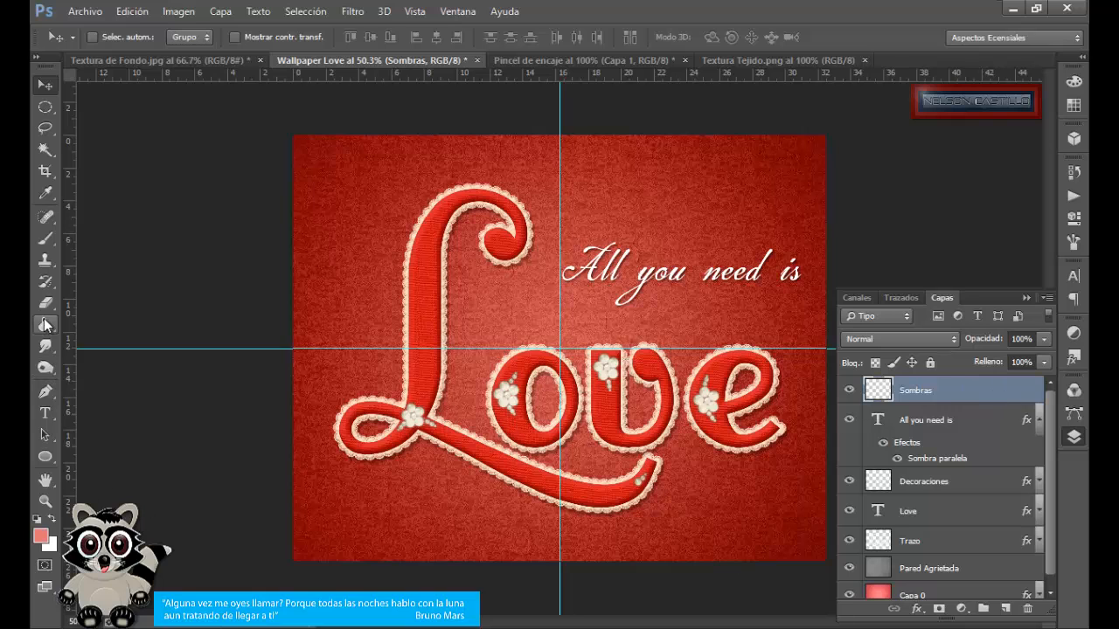
{"action": "left_click", "coordinate": [299, 12]}
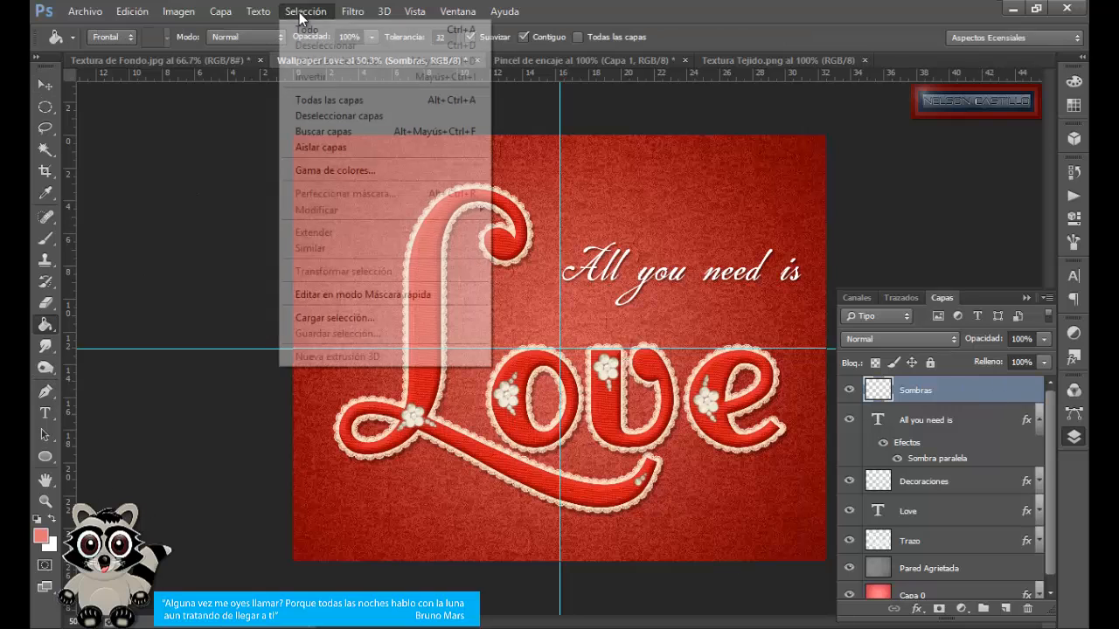
{"action": "left_click", "coordinate": [320, 29]}
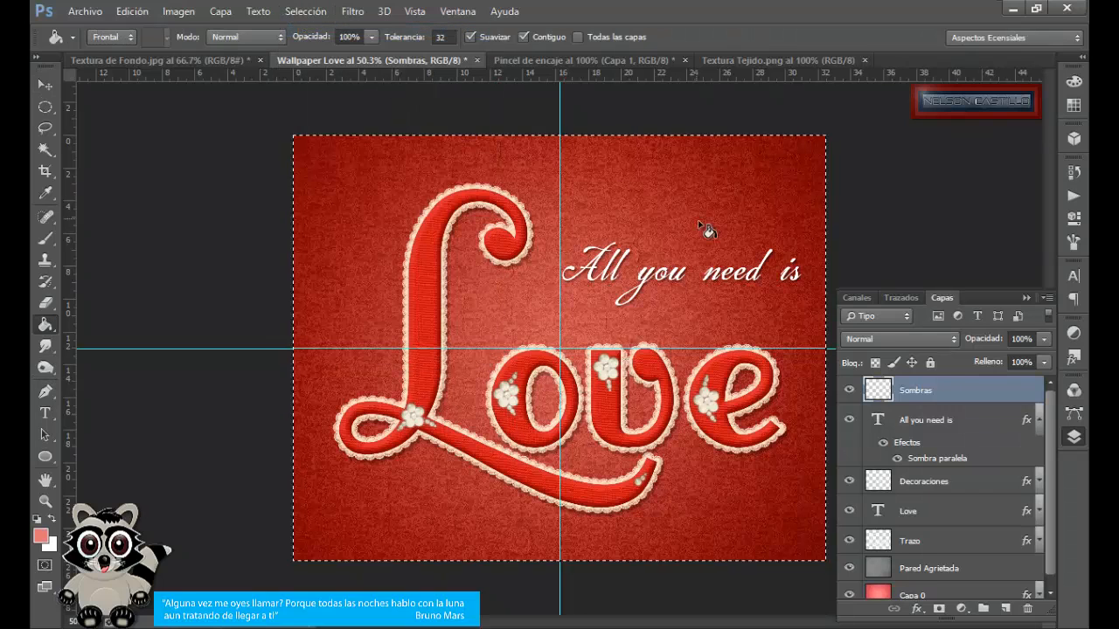
{"action": "left_click", "coordinate": [315, 11]}
{"action": "mouse_move", "coordinate": [422, 208]}
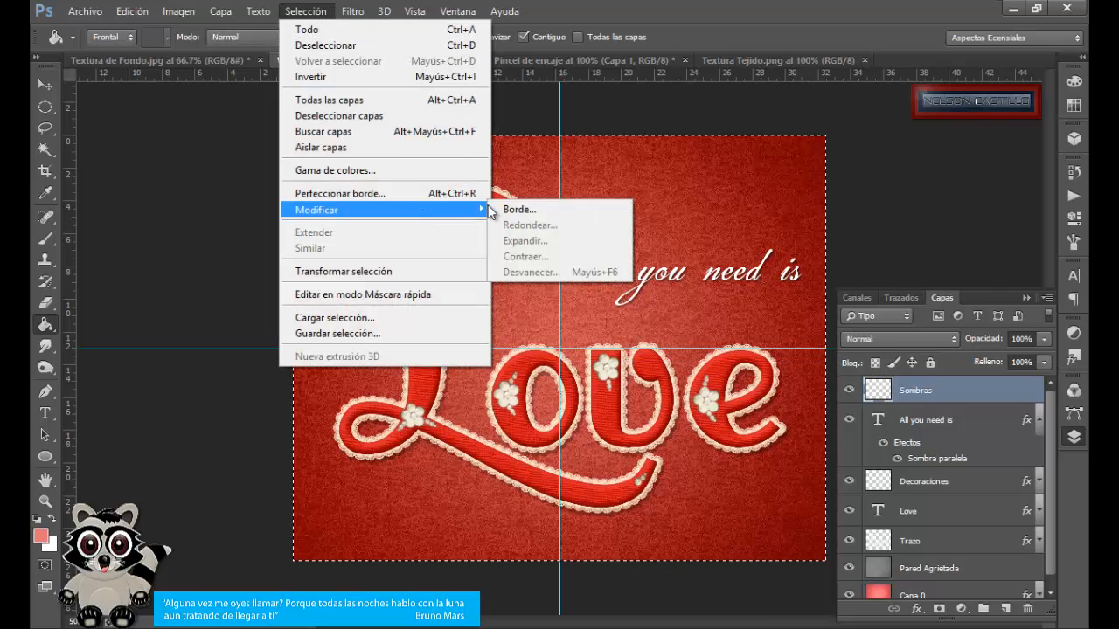
{"action": "left_click", "coordinate": [516, 210]}
{"action": "left_click", "coordinate": [626, 220]}
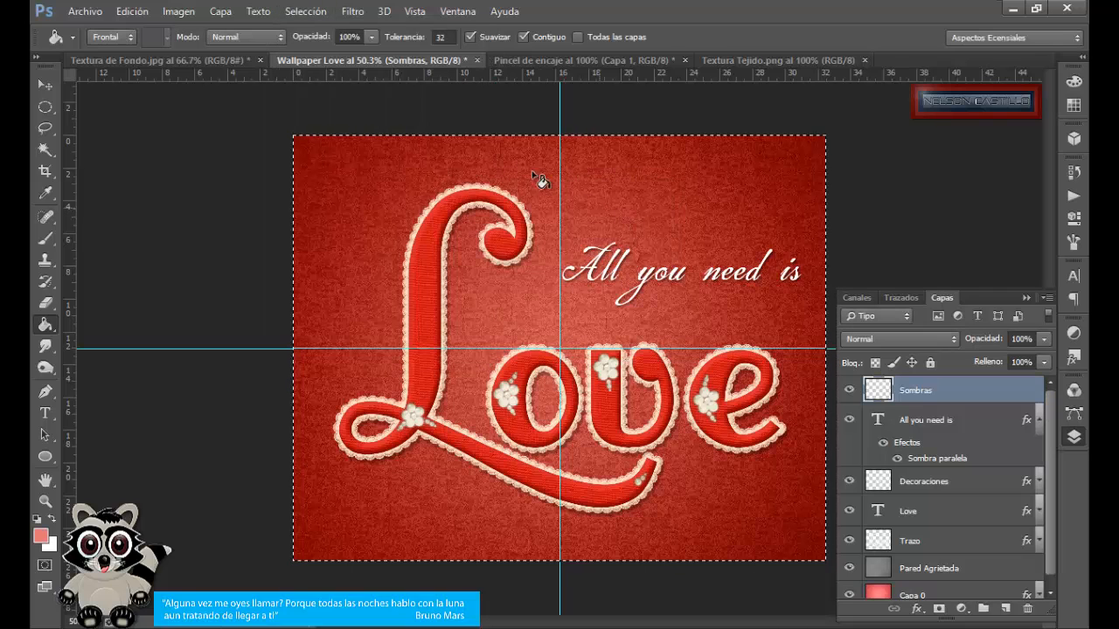
- Expand the border selection inward into a wide frame around the canvas and feather it
{"action": "left_click", "coordinate": [306, 11]}
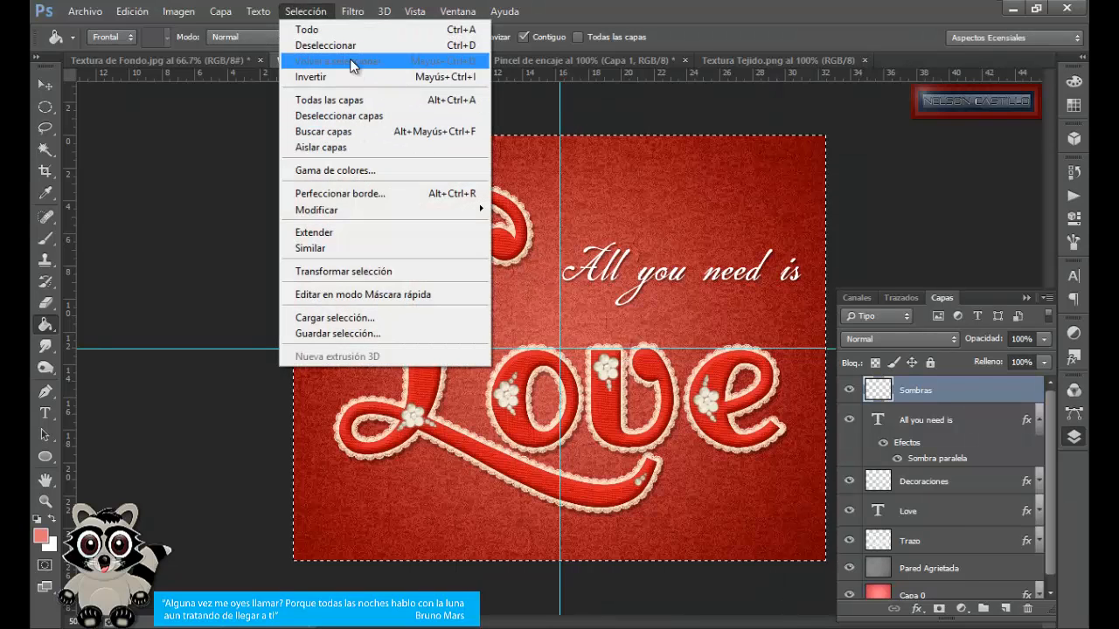
{"action": "mouse_move", "coordinate": [371, 217]}
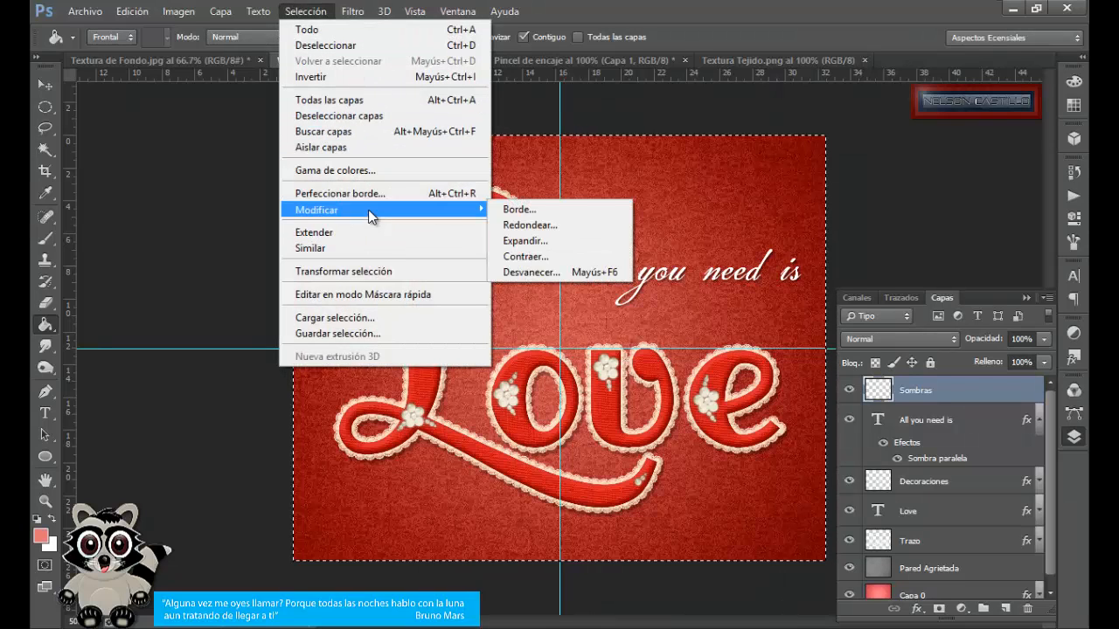
{"action": "left_click", "coordinate": [524, 241]}
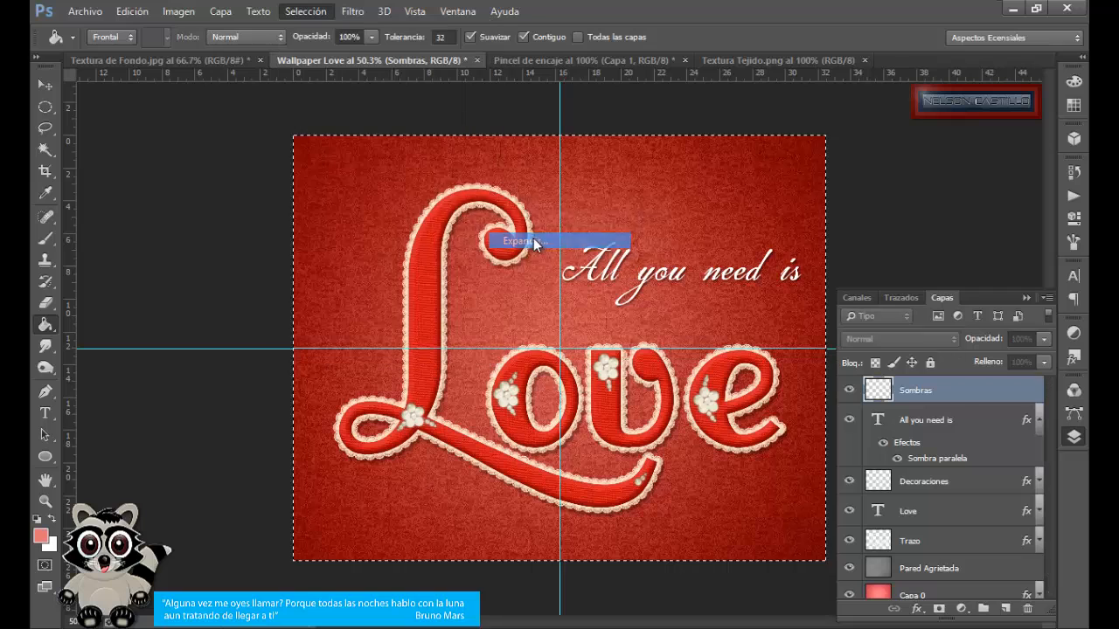
{"action": "left_click", "coordinate": [624, 217]}
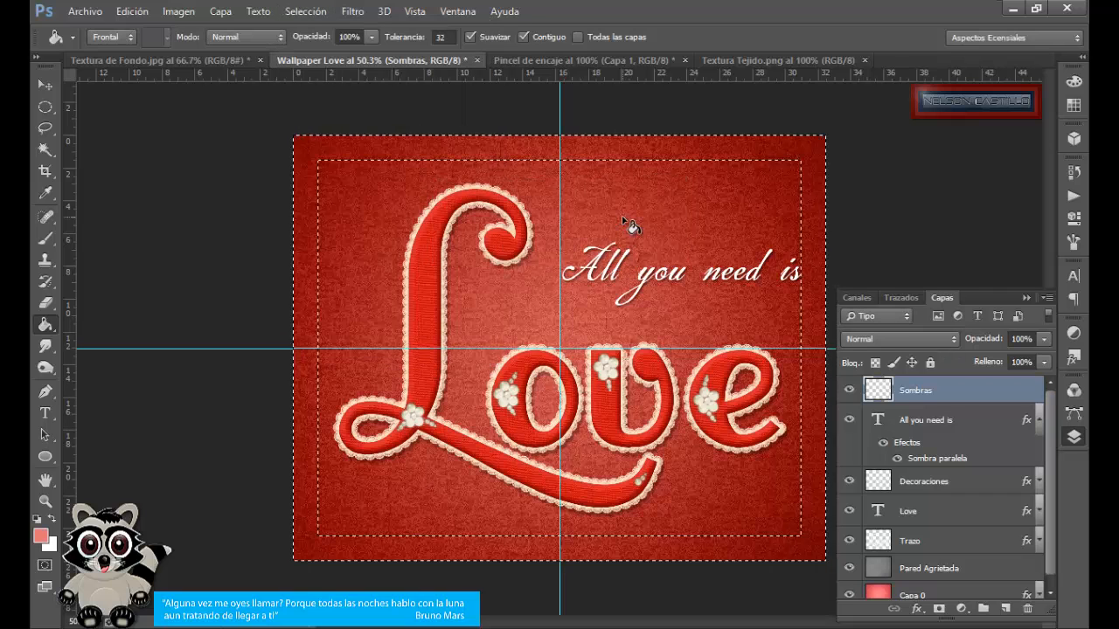
{"action": "left_click", "coordinate": [306, 11]}
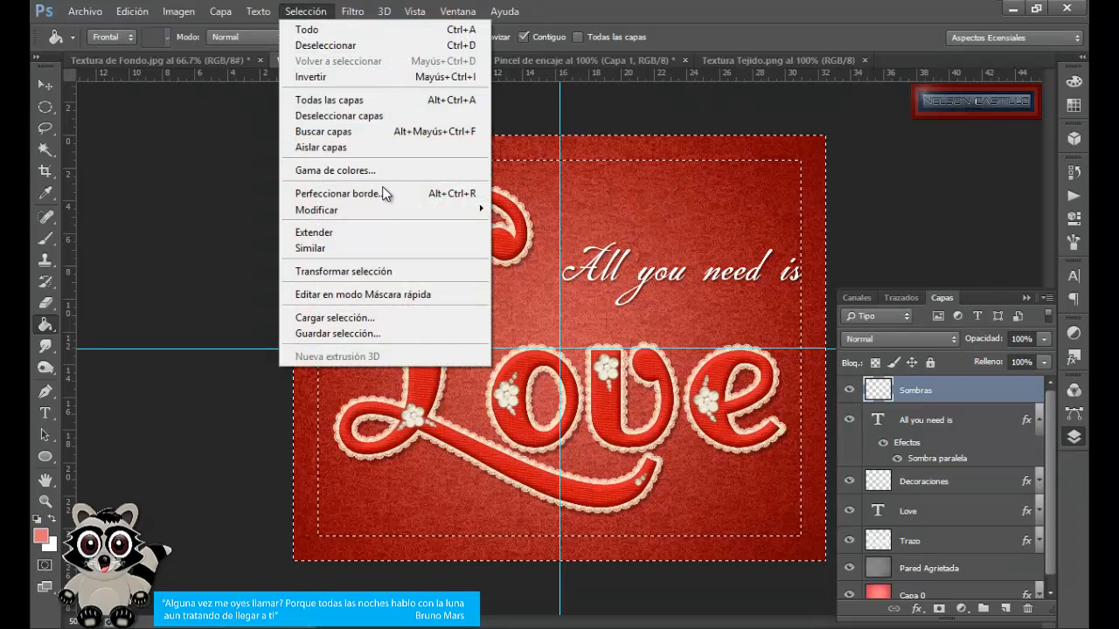
{"action": "mouse_move", "coordinate": [395, 210]}
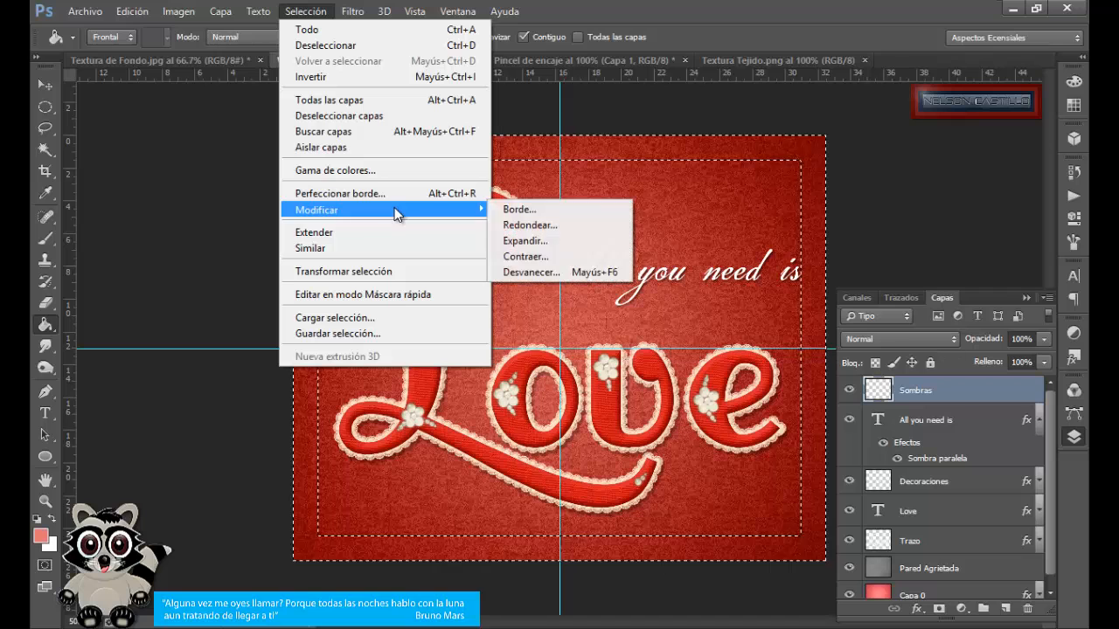
{"action": "left_click", "coordinate": [542, 273]}
{"action": "left_click", "coordinate": [671, 219]}
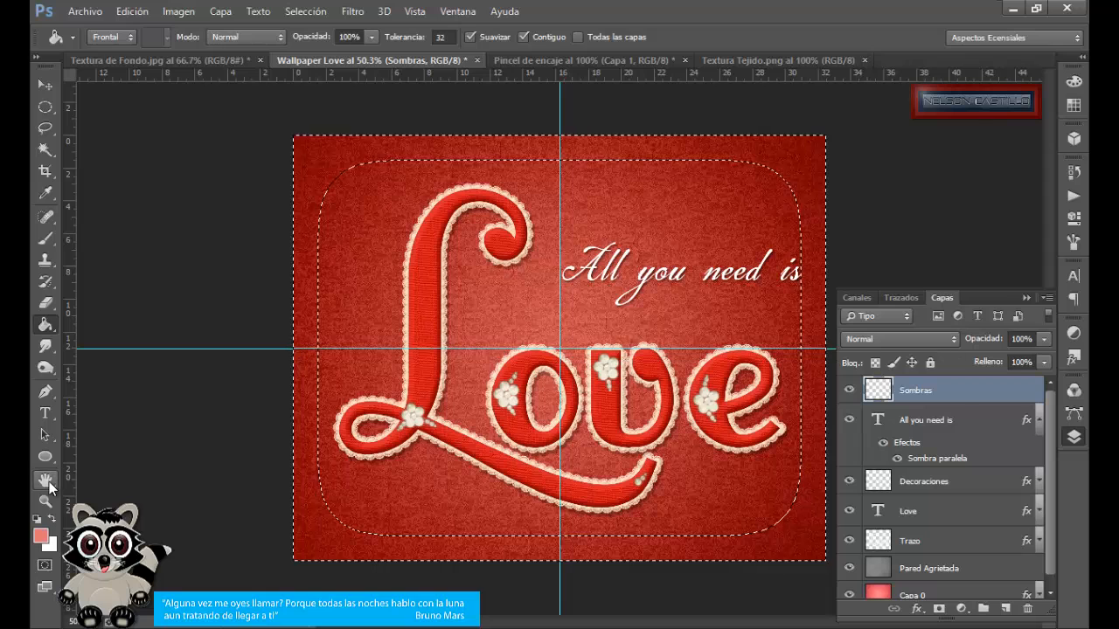
- Fill the feathered frame selection on the Sombras layer with the foreground color #c67373 and return to the Move tool
{"action": "left_click", "coordinate": [45, 537]}
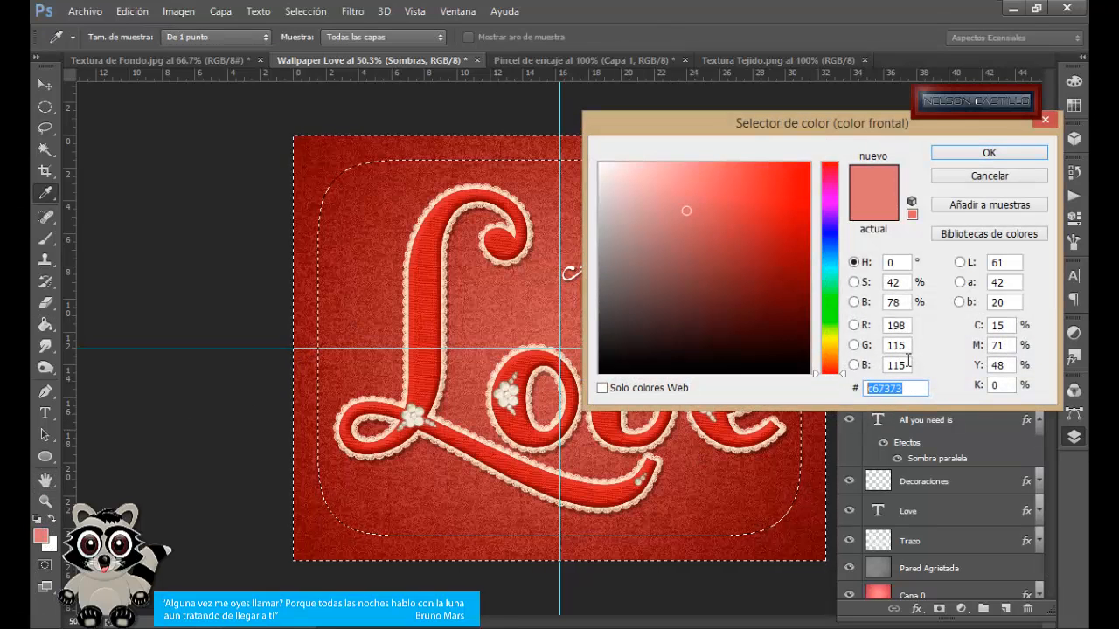
{"action": "left_click", "coordinate": [977, 153]}
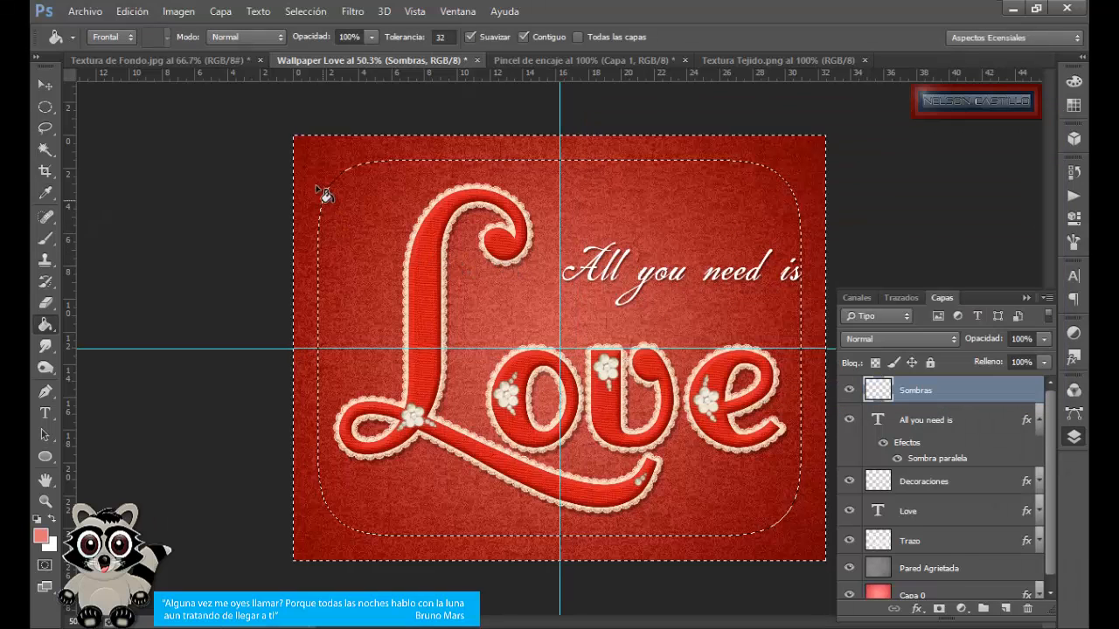
{"action": "left_click", "coordinate": [314, 162]}
{"action": "left_click", "coordinate": [53, 85]}
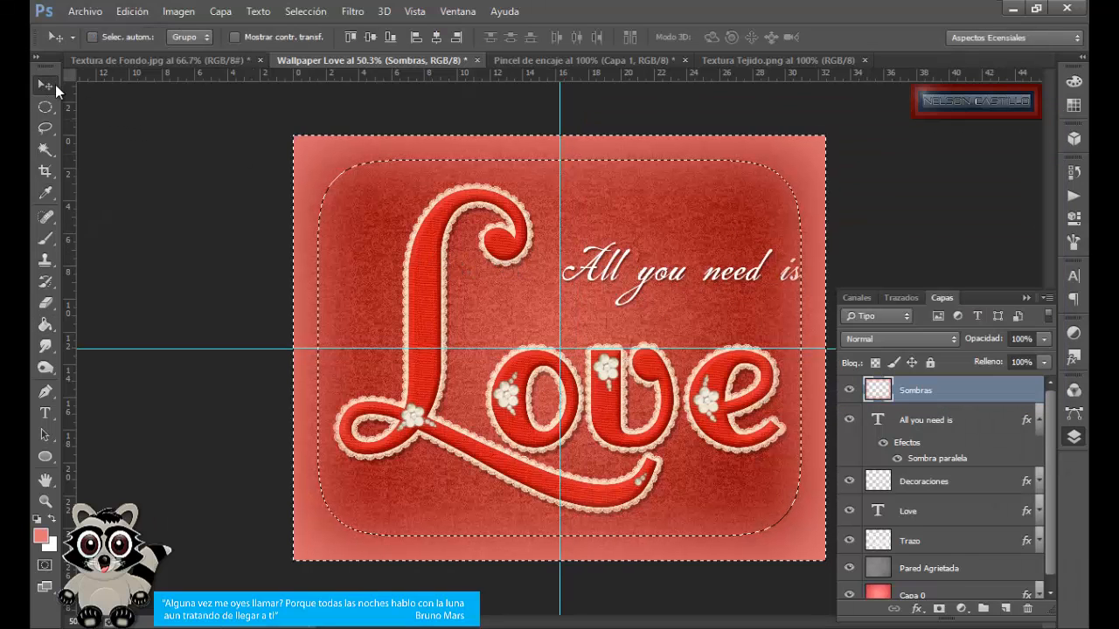
- Set the Sombras layer's blending mode to Color with the selection cleared, and collapse the "All you need is" layer's effects list
{"action": "left_click", "coordinate": [861, 340]}
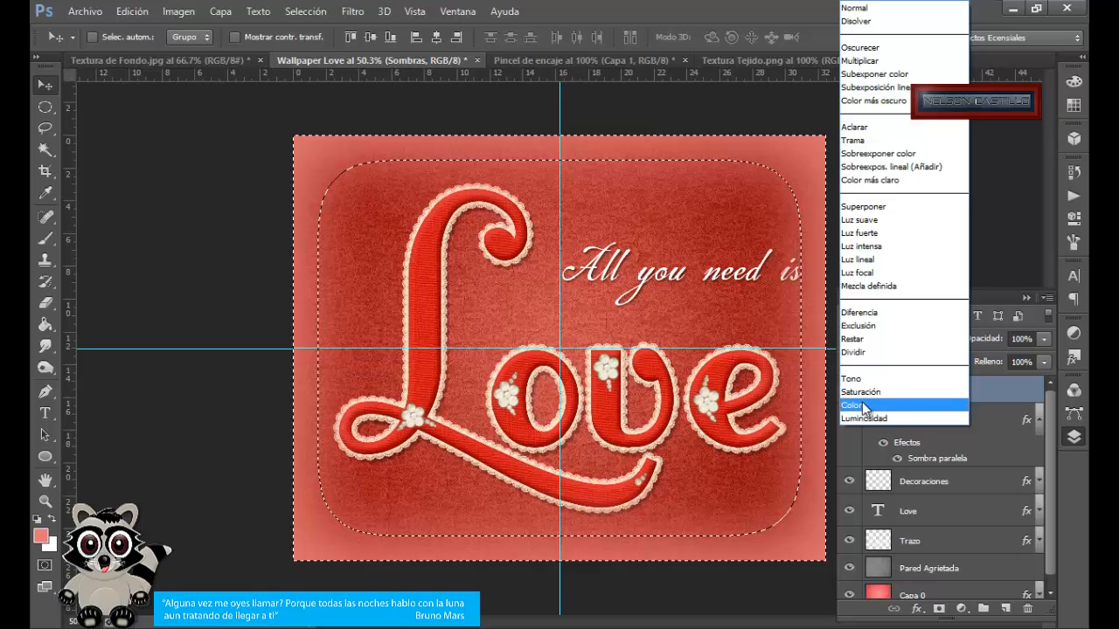
{"action": "left_click", "coordinate": [861, 405]}
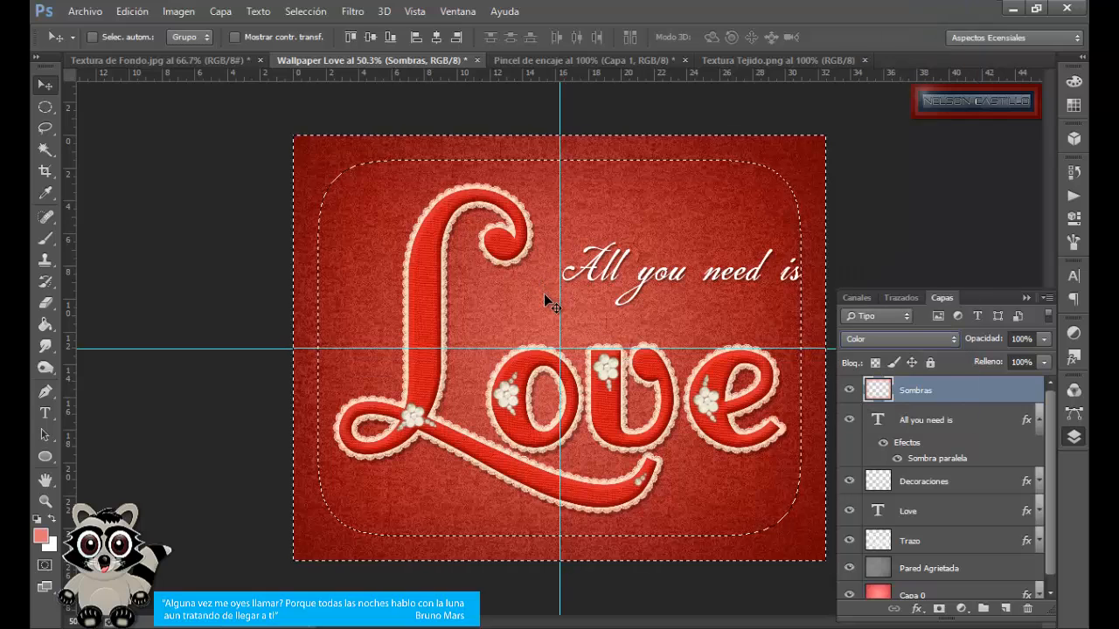
{"action": "key", "text": "ctrl+d"}
{"action": "left_click", "coordinate": [1041, 423]}
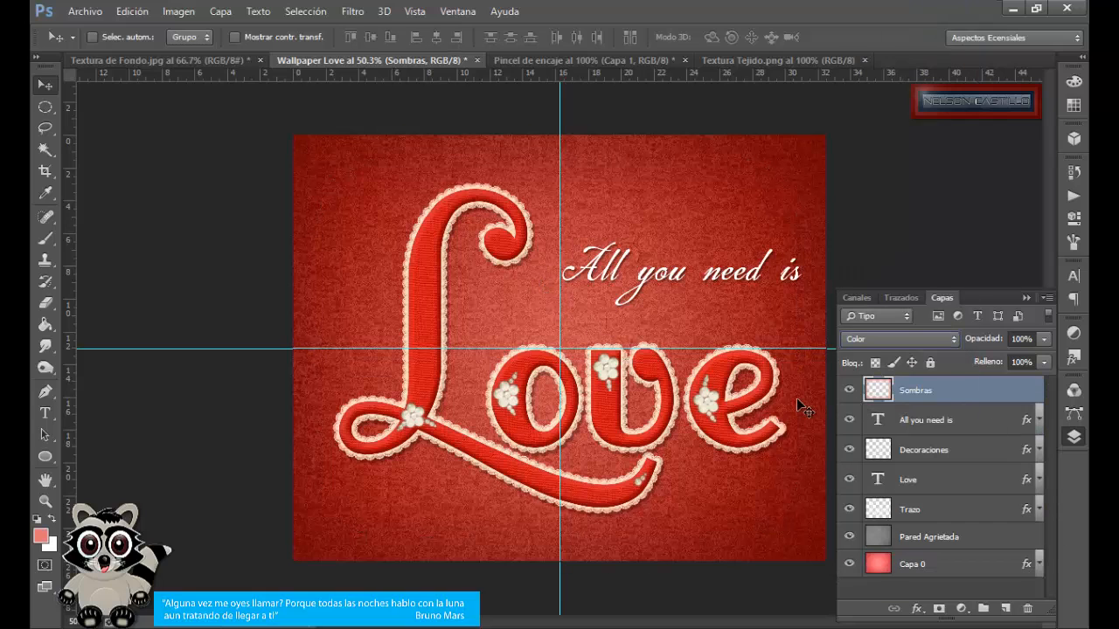